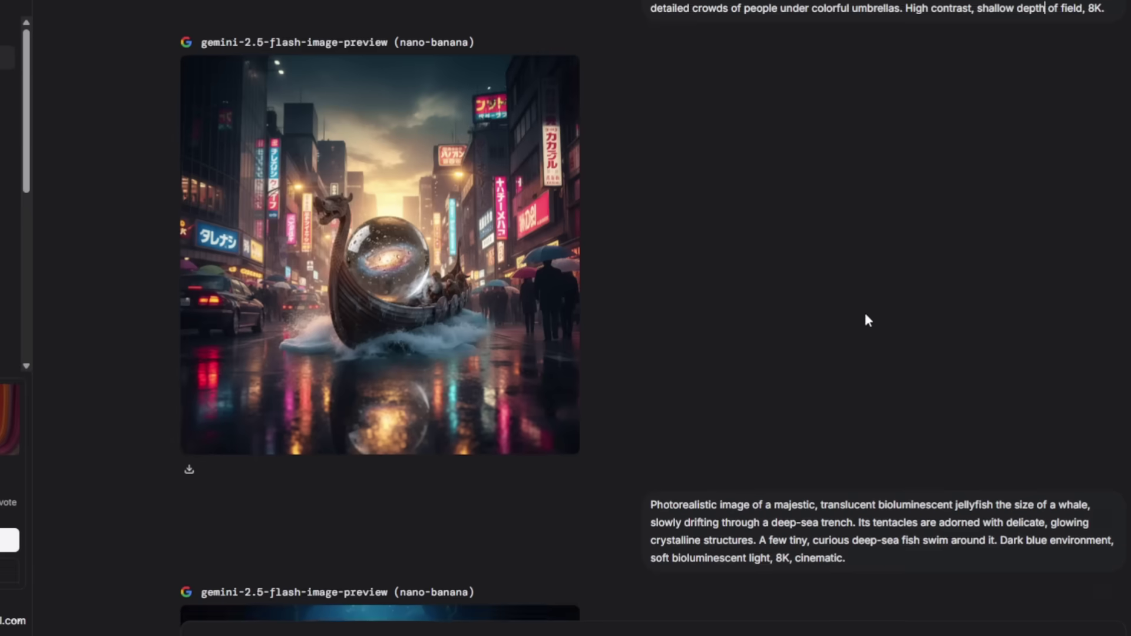
Enlarge the generated jellyfish image for a close look, then close it
scroll(863, 318, "down", 5)
left_click(497, 384)
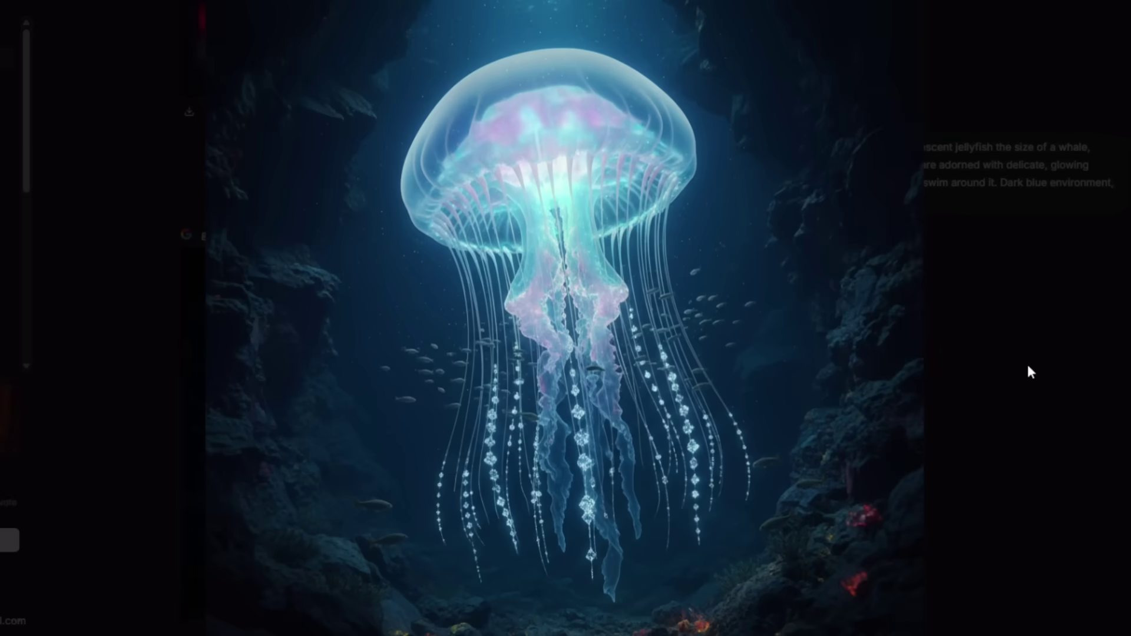
left_click(1066, 366)
Enlarge the neon city street image, then scroll down to the Vision and Text-to-Image rankings
scroll(602, 235, "up", 4)
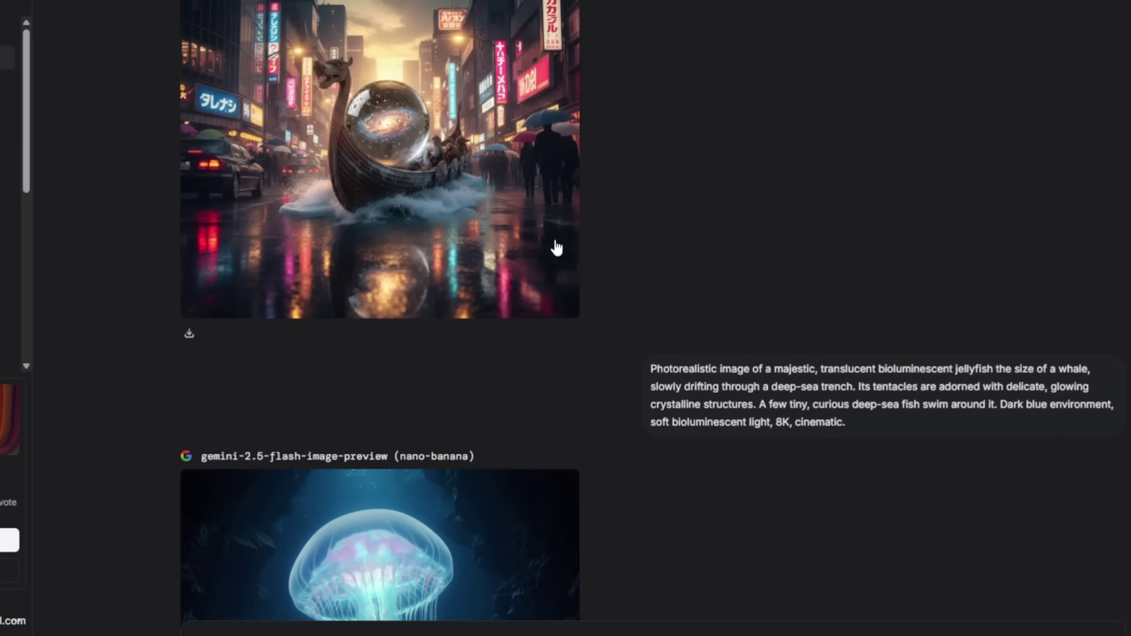
left_click(490, 226)
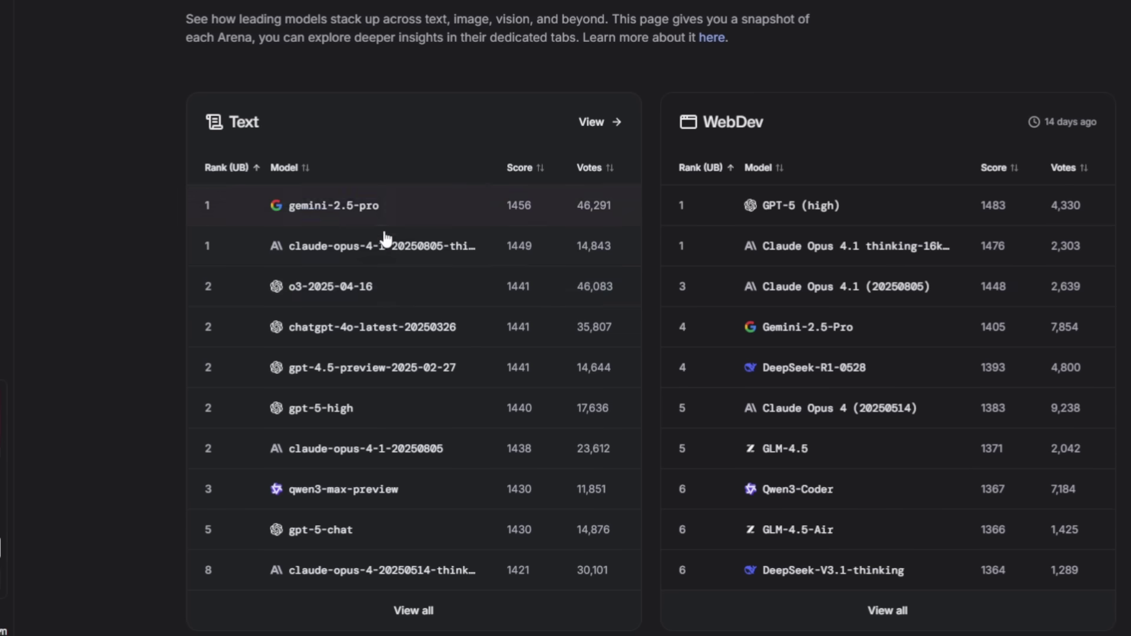
scroll(889, 298, "down", 5)
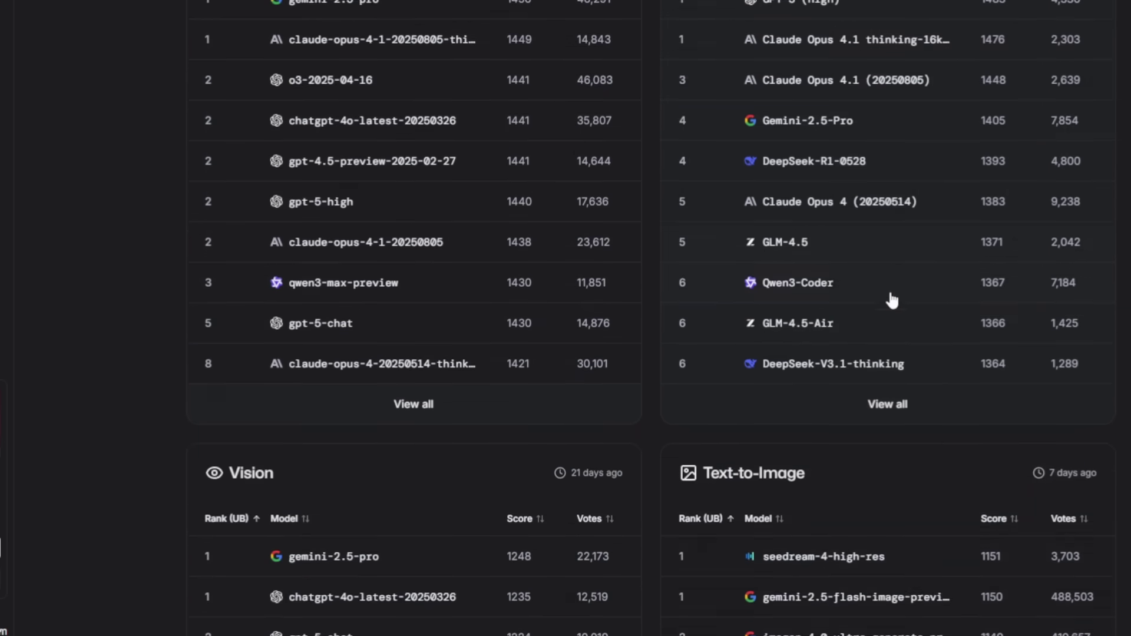
scroll(362, 374, "down", 4)
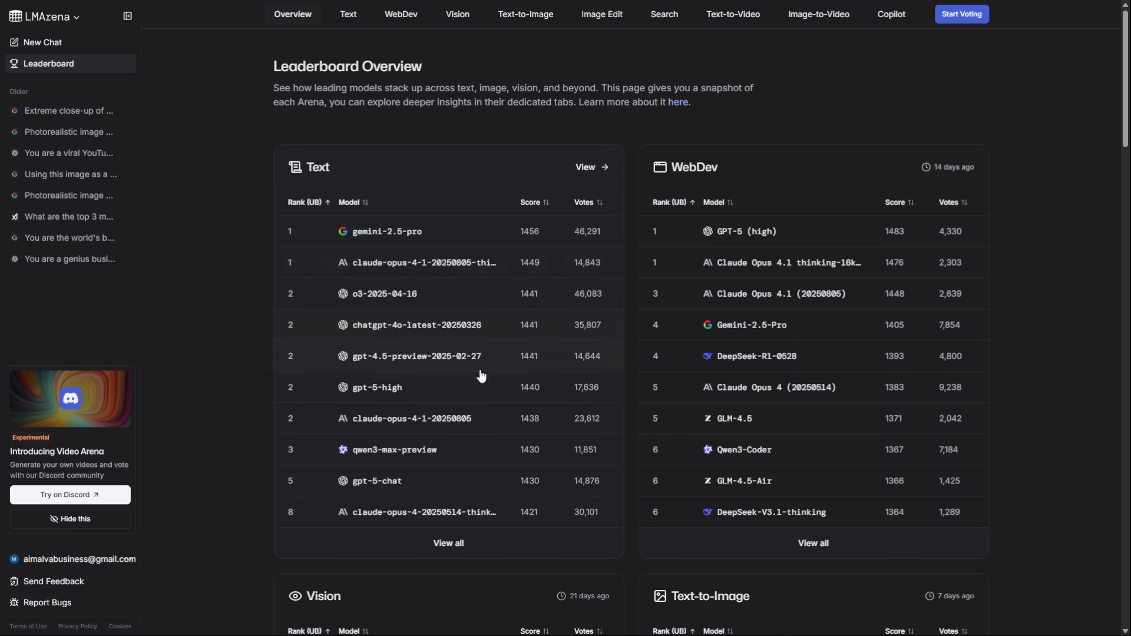
Scroll through the Image Edit, Search, Text-to-Video, Image-to-Video and Copilot leaderboard tables
scroll(749, 257, "down", 5)
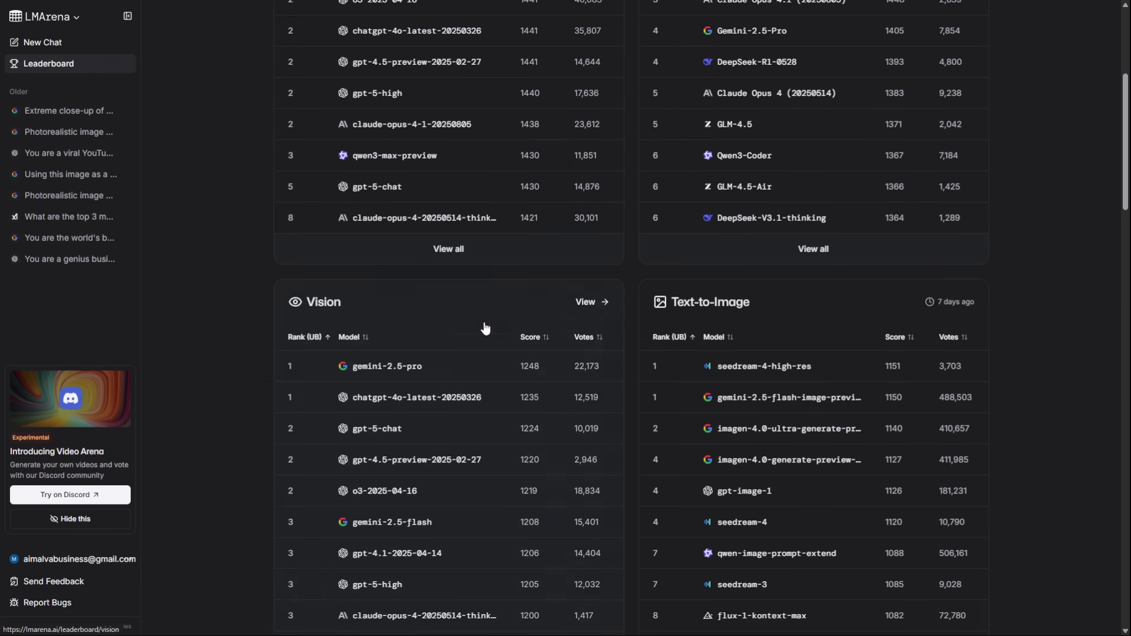
scroll(666, 189, "down", 1)
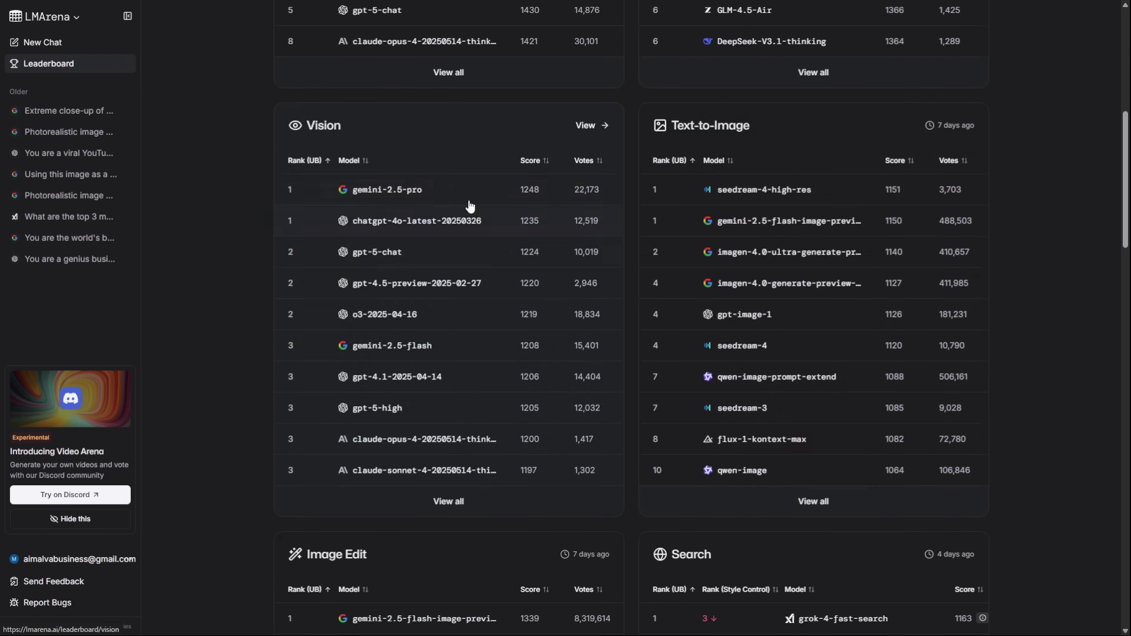
scroll(494, 425, "down", 3)
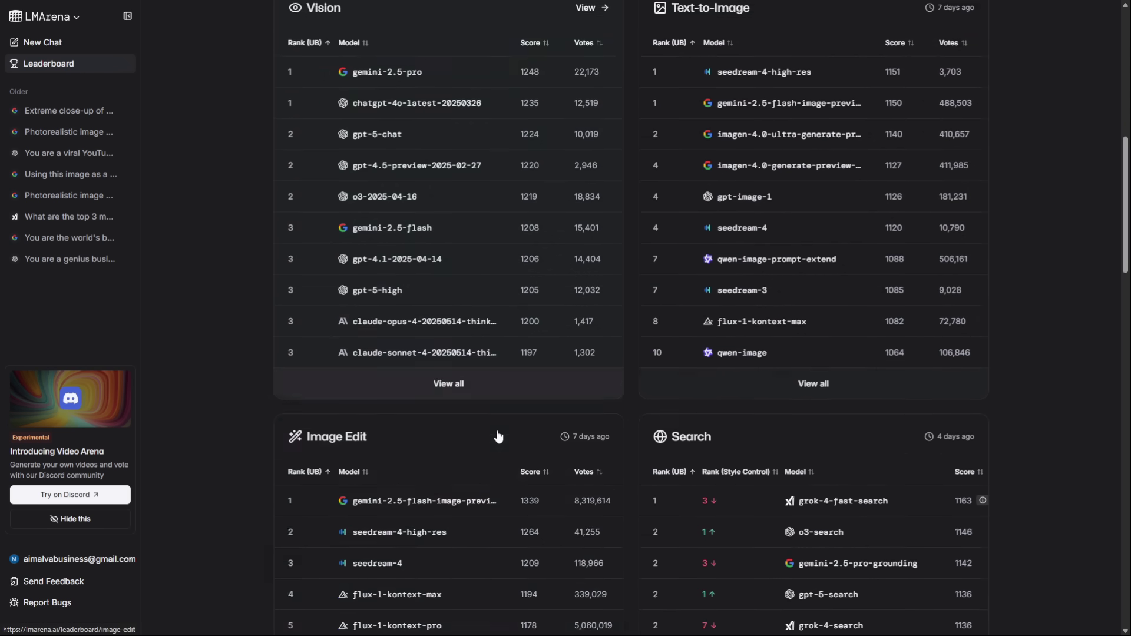
scroll(497, 435, "down", 2)
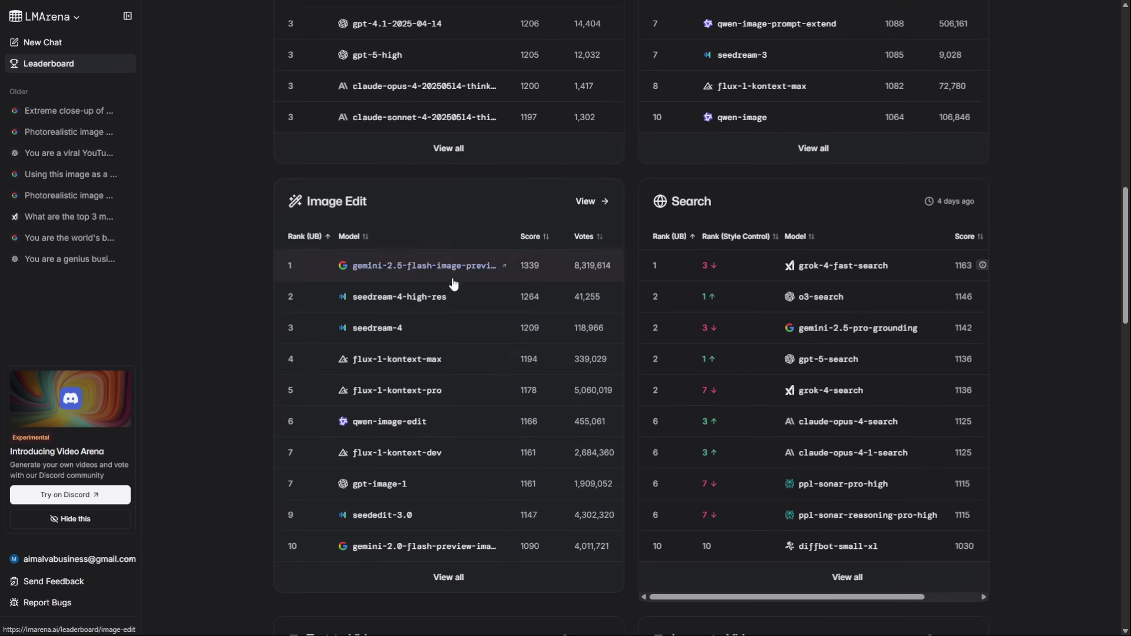
scroll(683, 245, "down", 7)
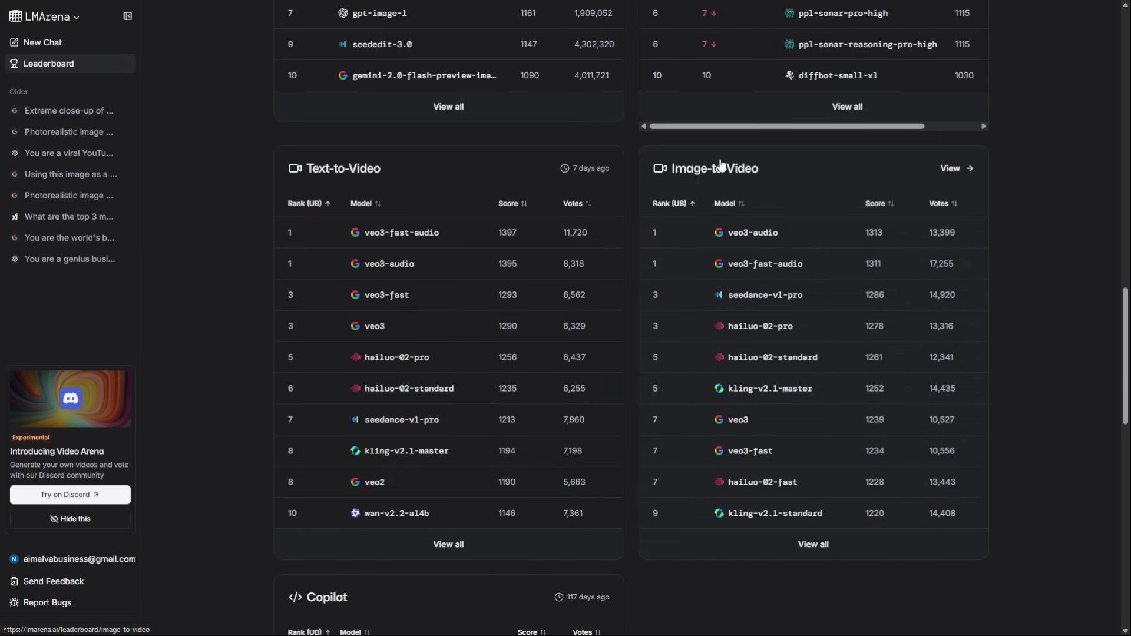
scroll(634, 208, "down", 6)
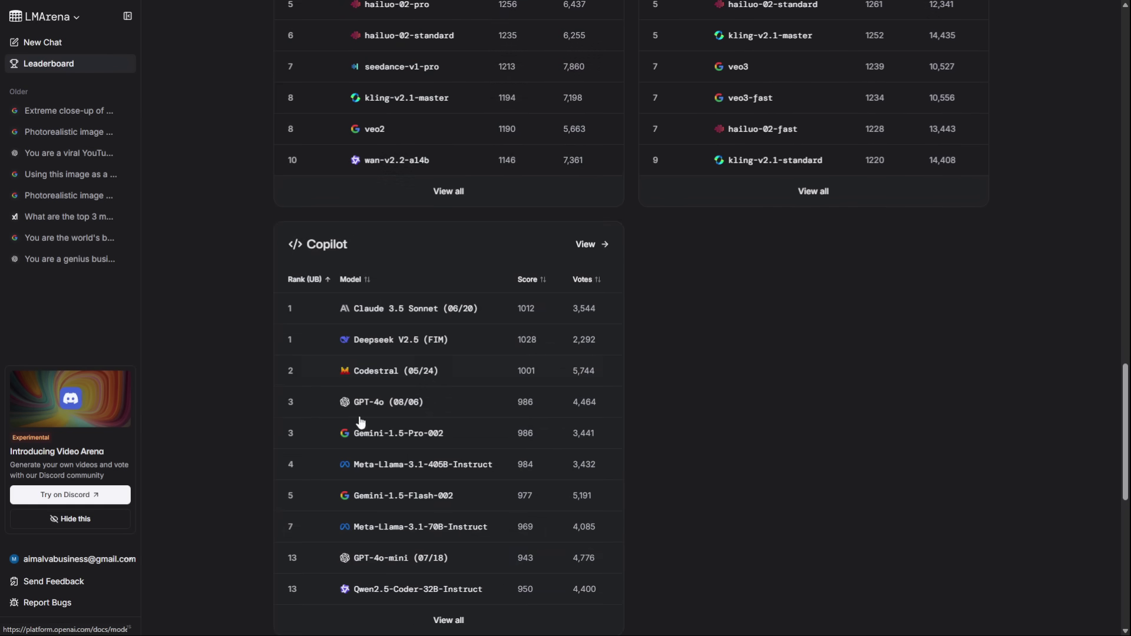
scroll(433, 288, "up", 5)
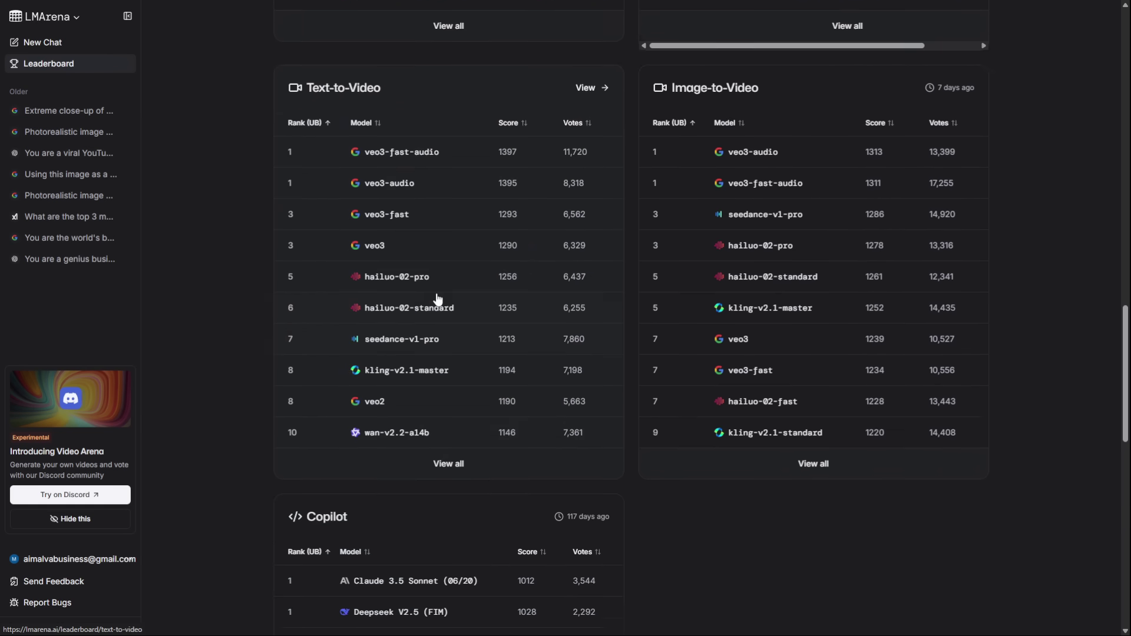
Return to the chat start page and switch the chat mode to Direct Chat
key("alt+Left")
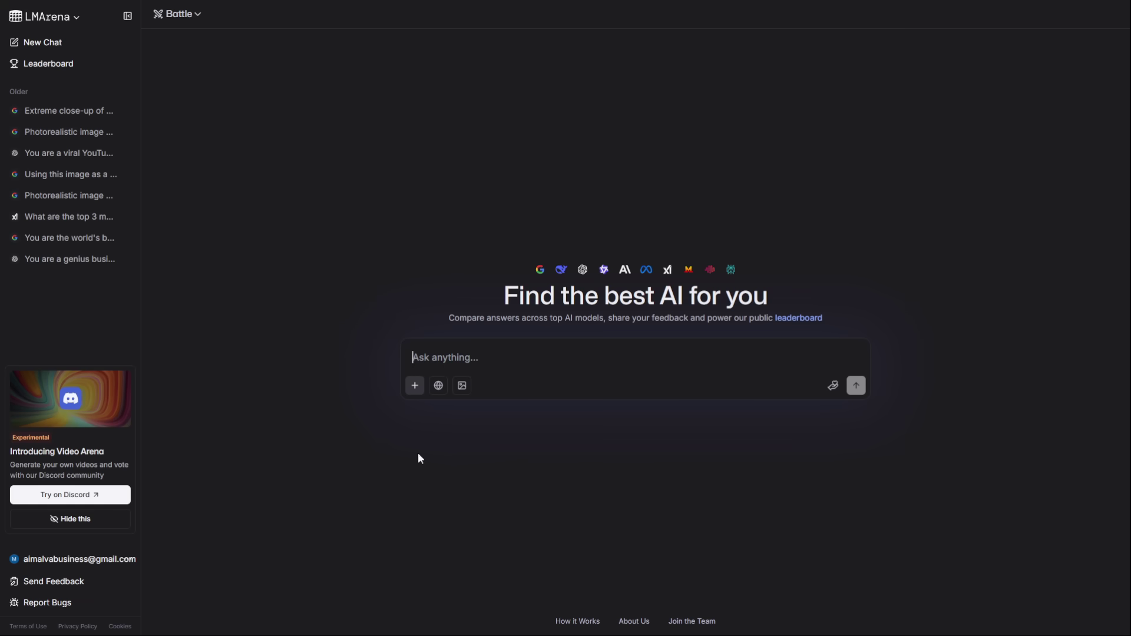
left_click(194, 17)
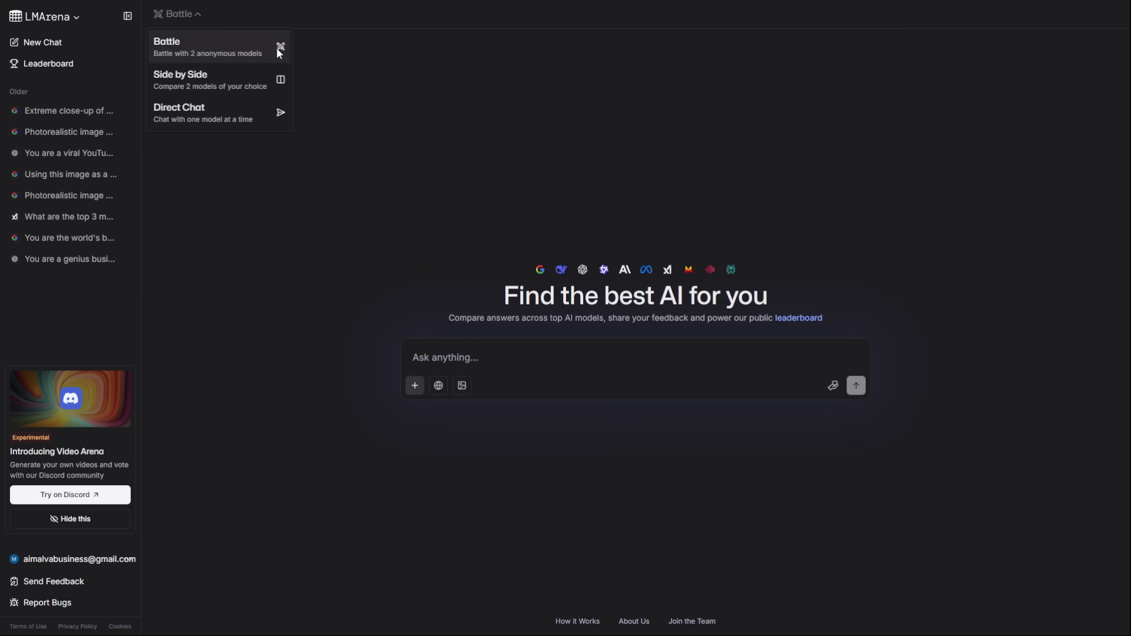
left_click(196, 121)
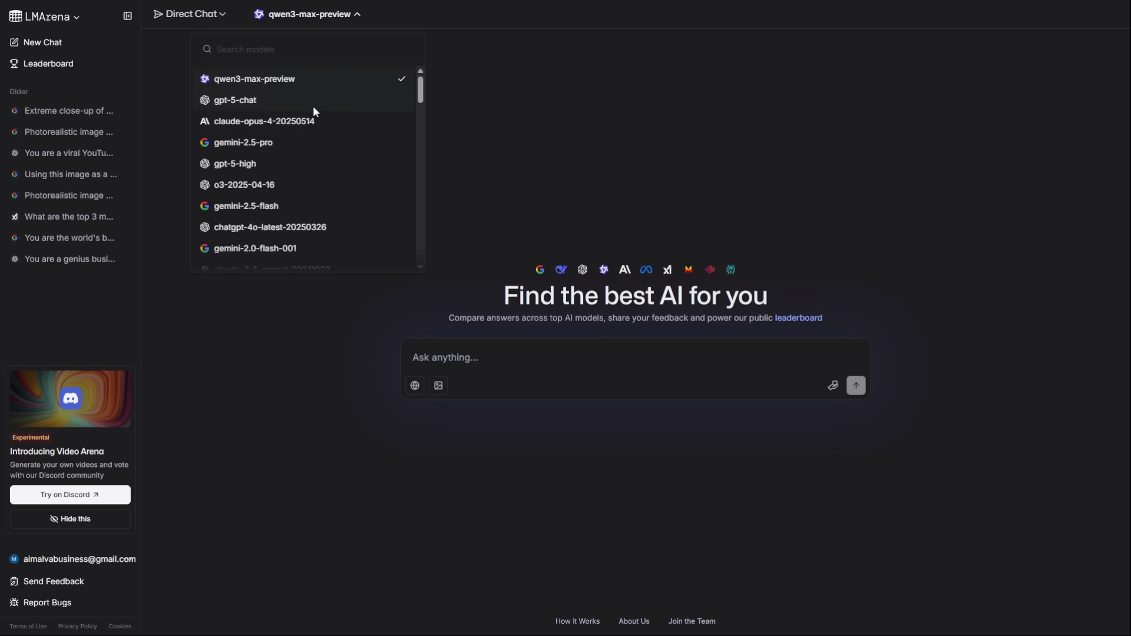
scroll(313, 110, "down", 2)
scroll(312, 114, "up", 2)
scroll(266, 104, "down", 2)
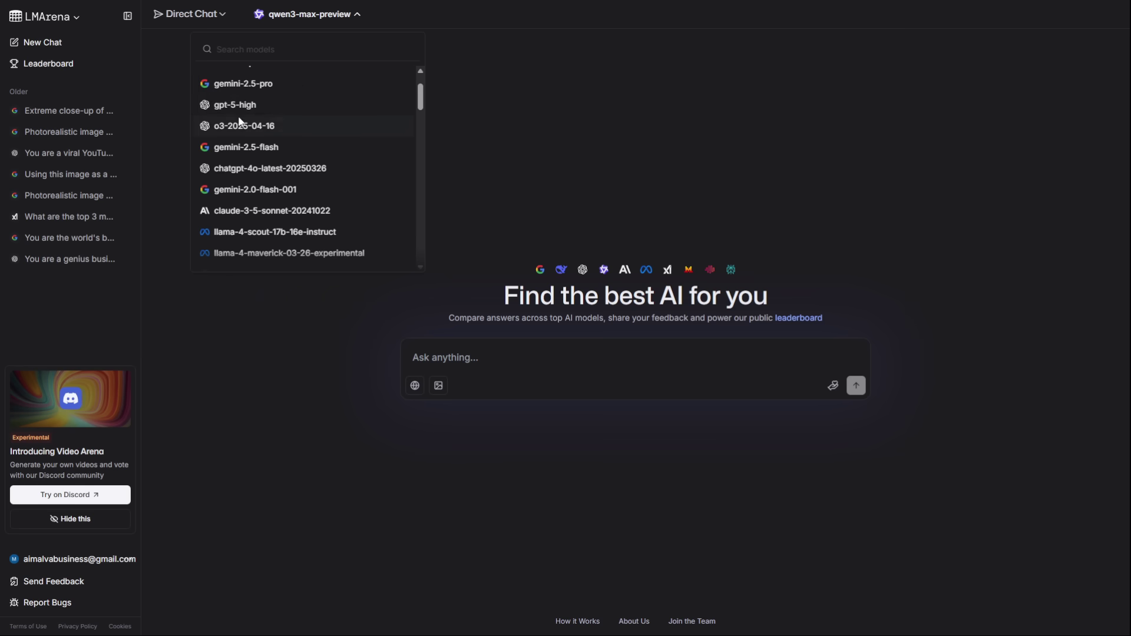
scroll(326, 171, "down", 6)
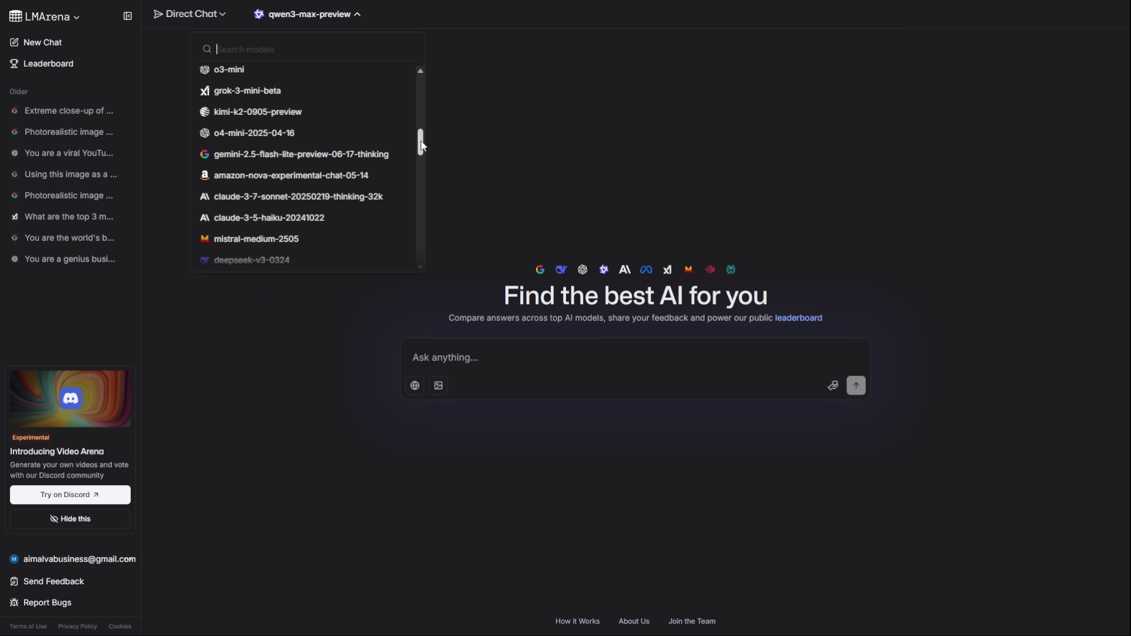
left_click_drag(419, 144, 421, 178)
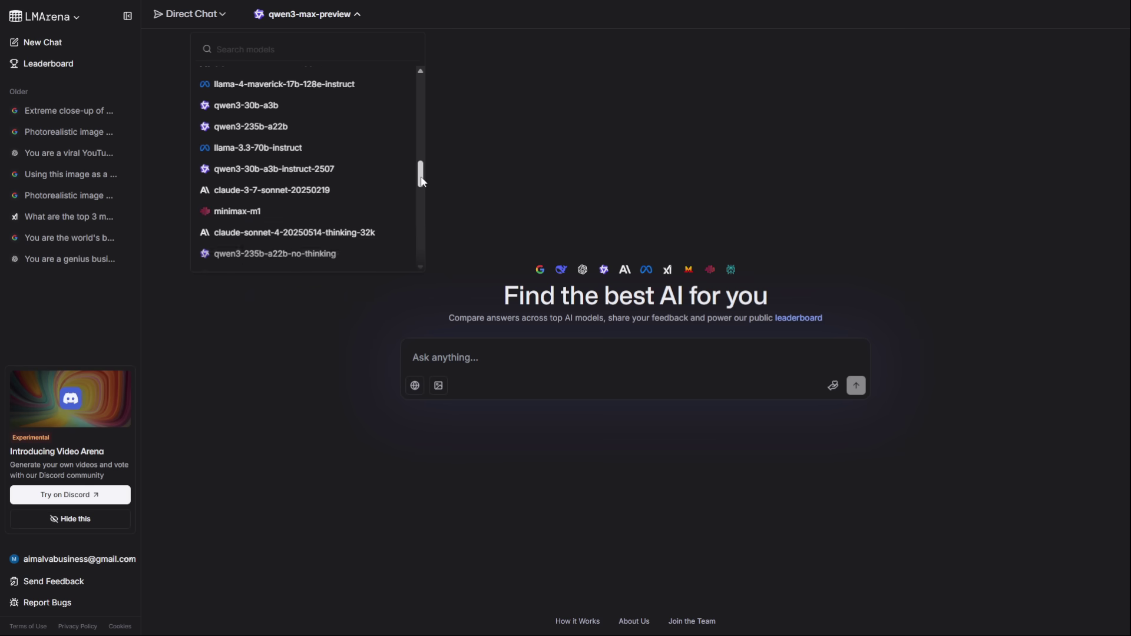
Turn on web search mode to see its supported models, then turn search off
left_click(415, 385)
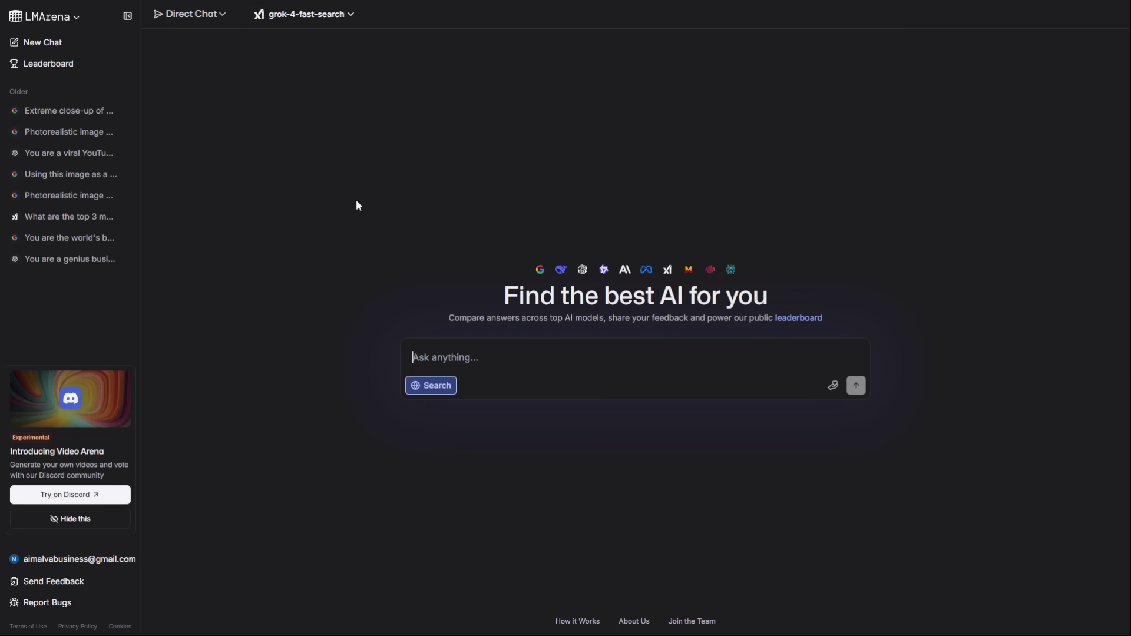
left_click(337, 17)
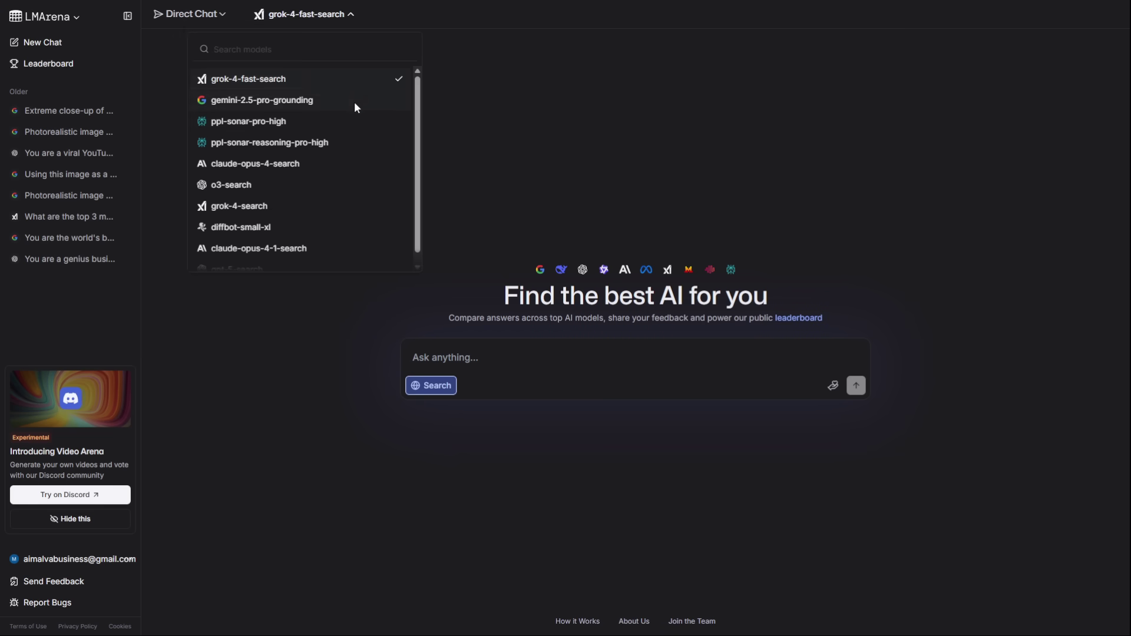
left_click(431, 385)
Turn on image generation mode, browse its model list, then turn it off again
left_click(435, 386)
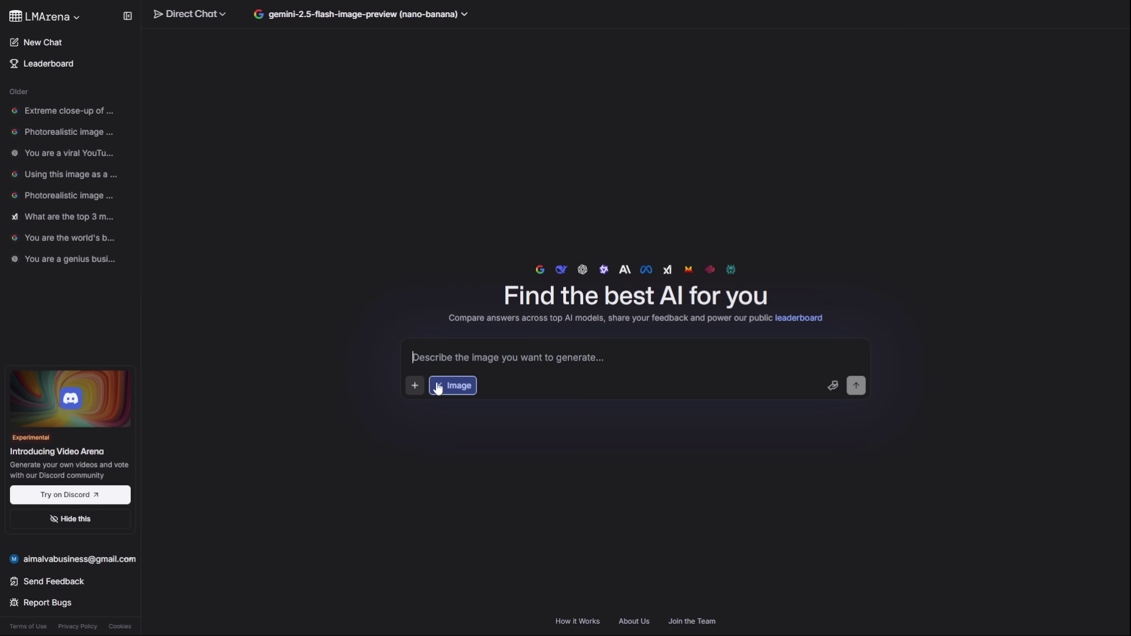
left_click(411, 16)
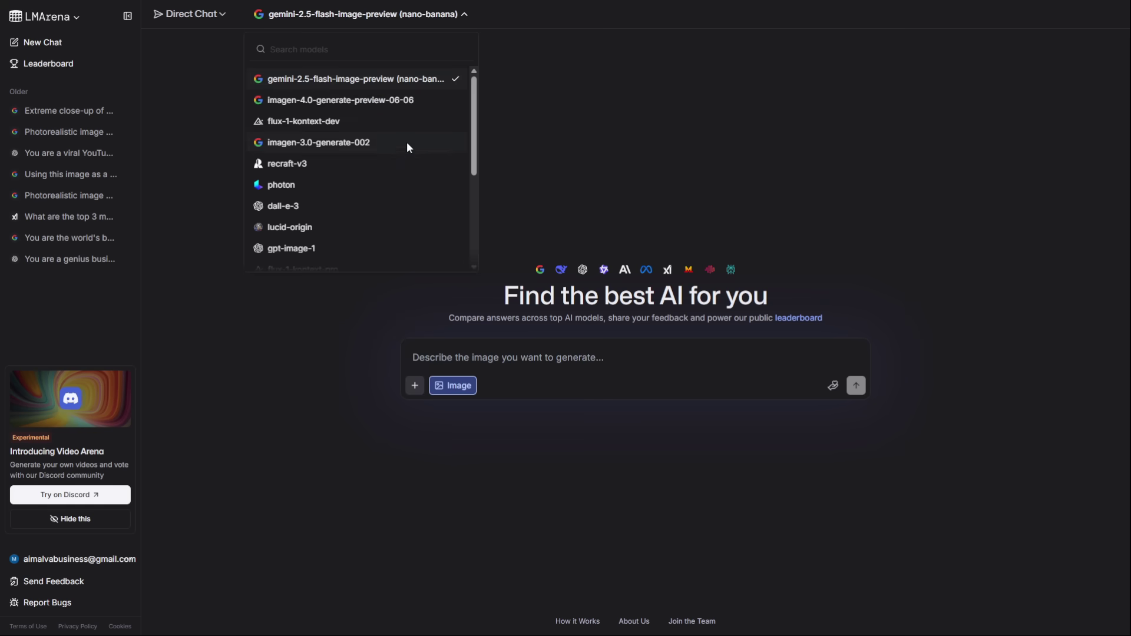
scroll(409, 147, "down", 3)
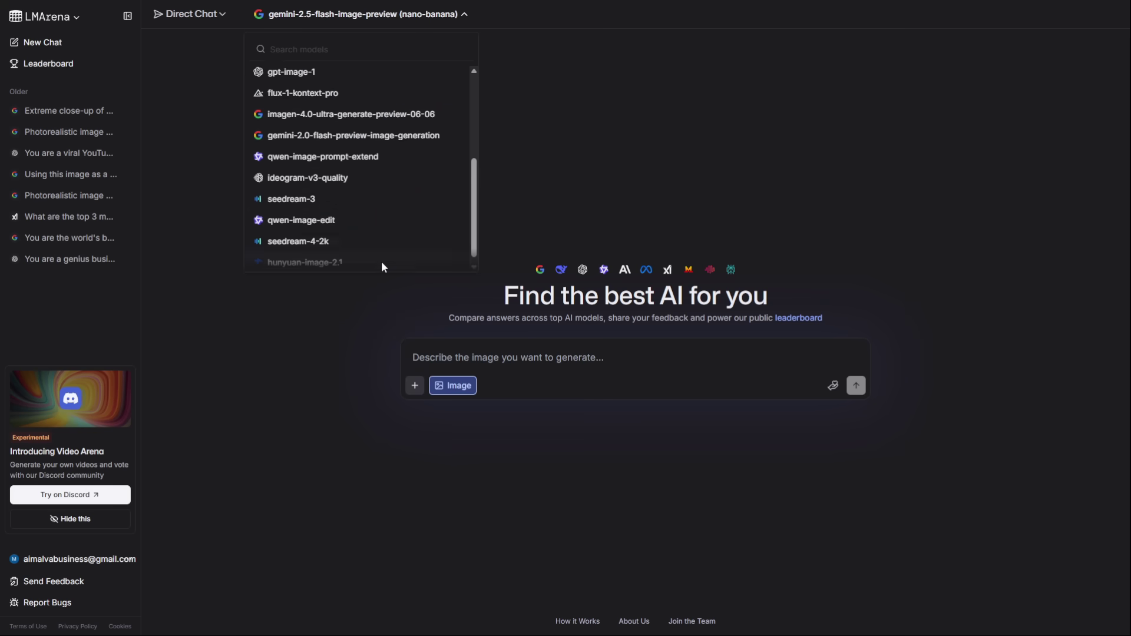
scroll(327, 146, "up", 3)
left_click(516, 87)
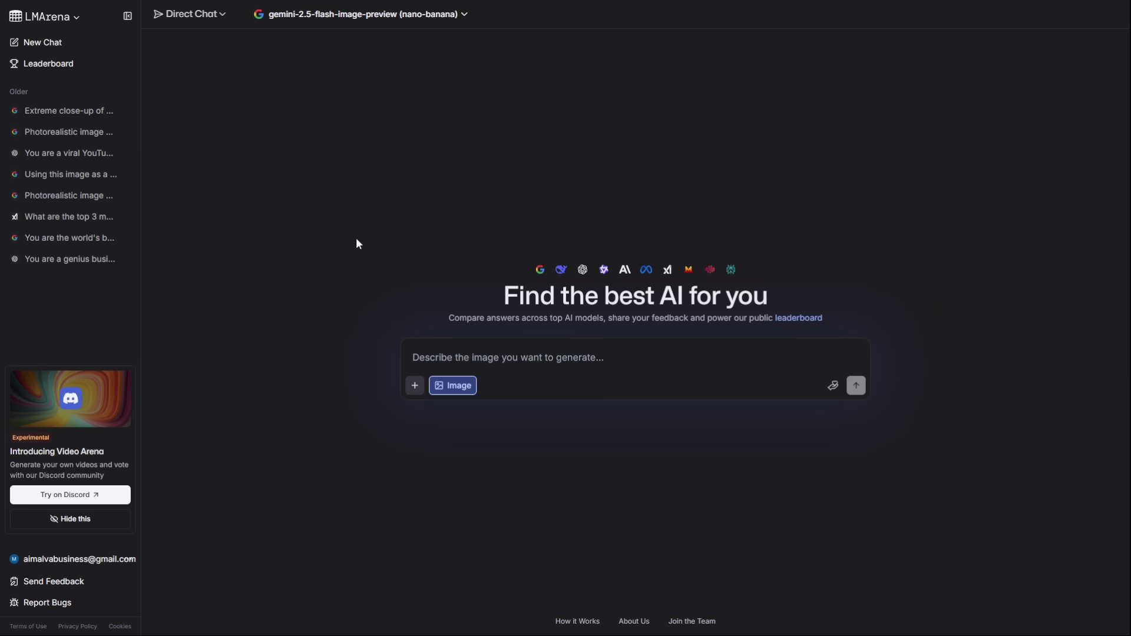
left_click(446, 390)
left_click(309, 14)
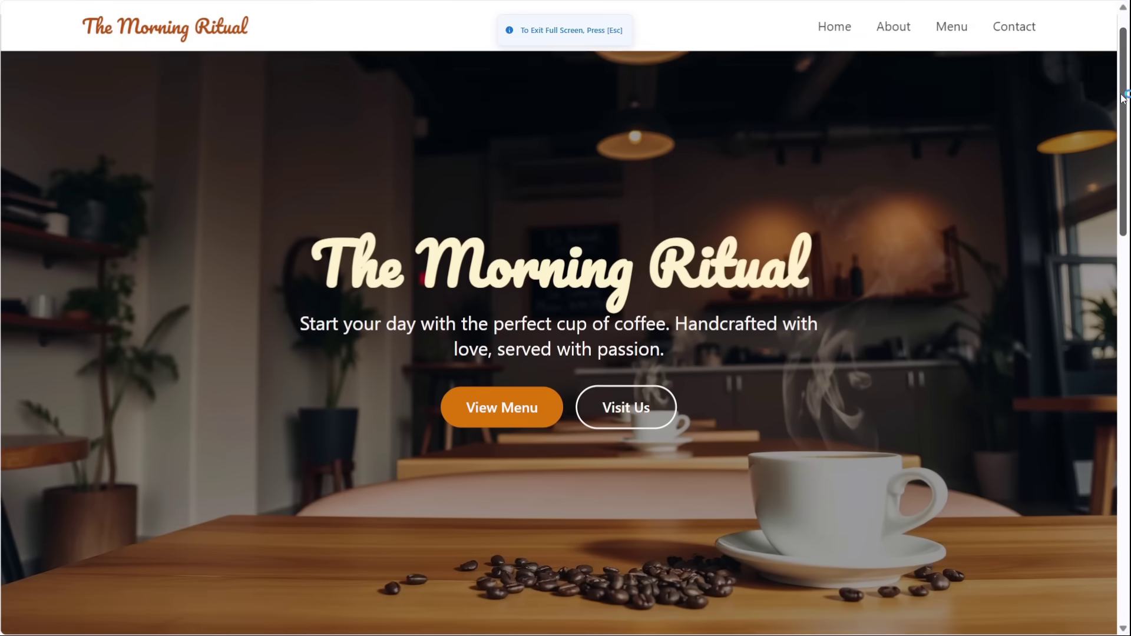
Scroll through The Morning Ritual coffee shop site preview, including its menu page
scroll(1127, 153, "down", 3)
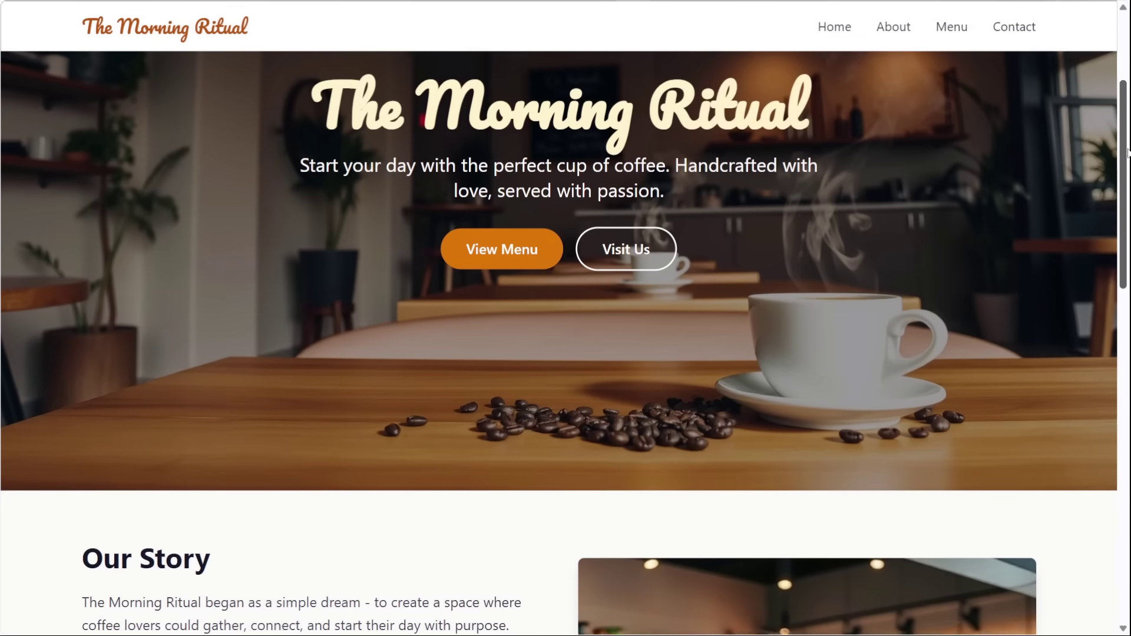
left_click_drag(1127, 153, 1129, 420)
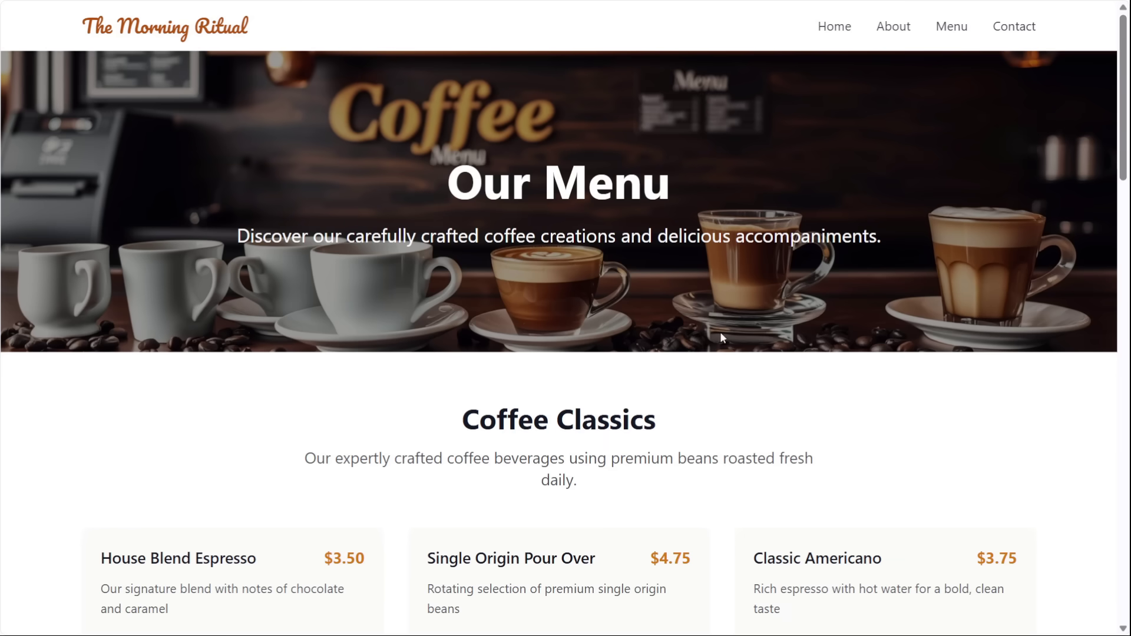
left_click_drag(1129, 141, 1128, 297)
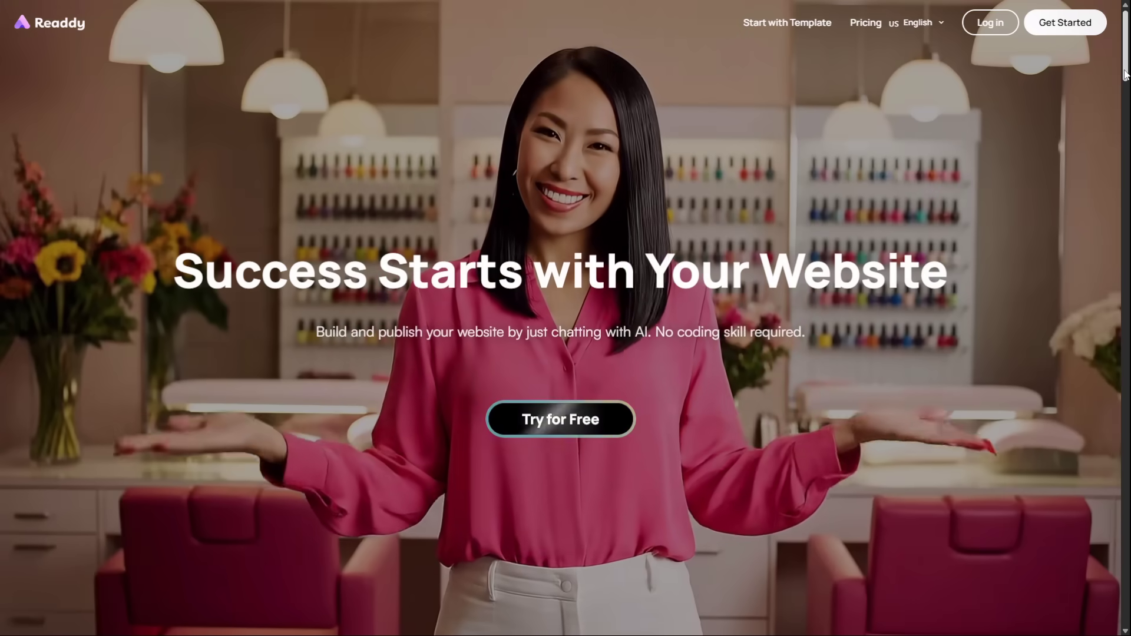
Scroll to the generated Brew & Bean landing page headed 'Freshly Roasted Coffee Daily'
left_click_drag(1125, 72, 1118, 152)
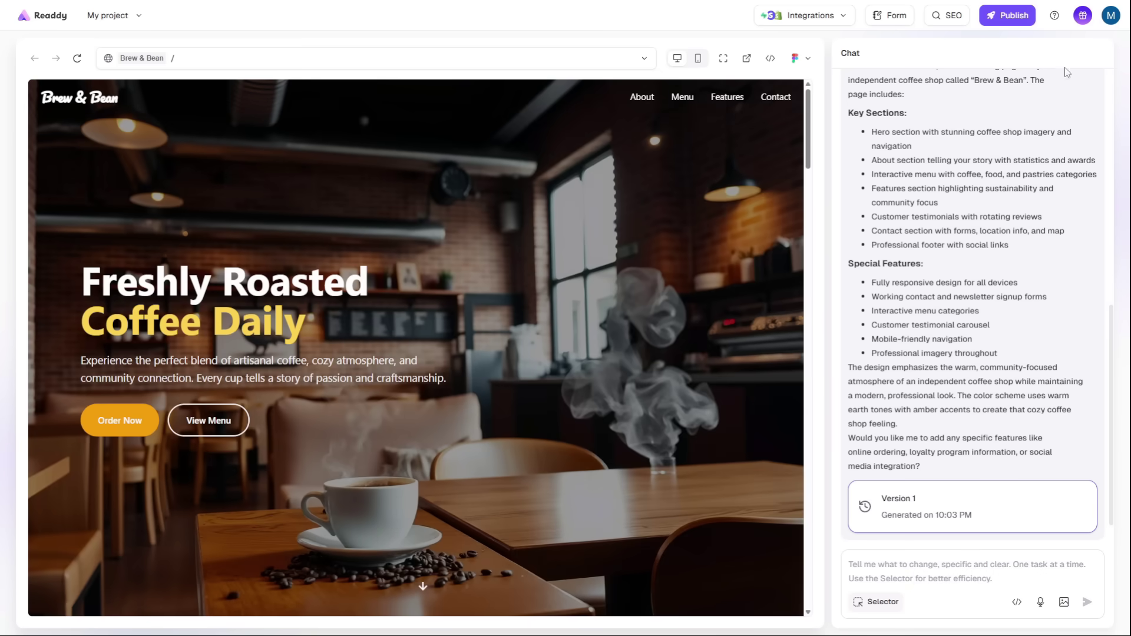
Select the hero heading and have it replaced with 'The Perfect Start to Your Day'
scroll(806, 195, "down", 5)
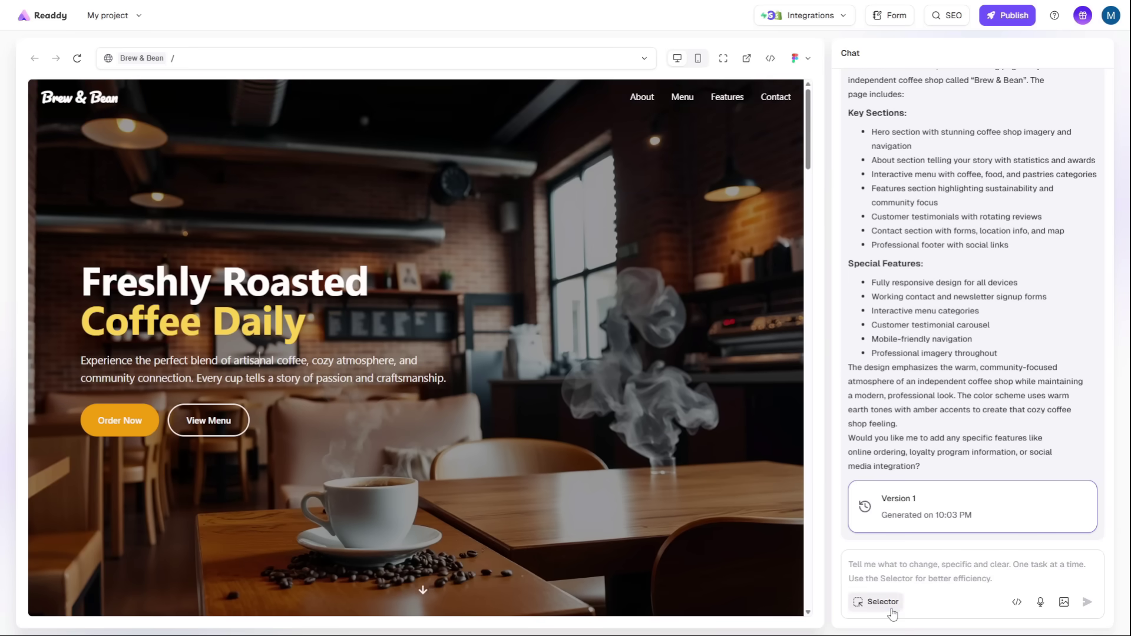
left_click(860, 602)
left_click(195, 288)
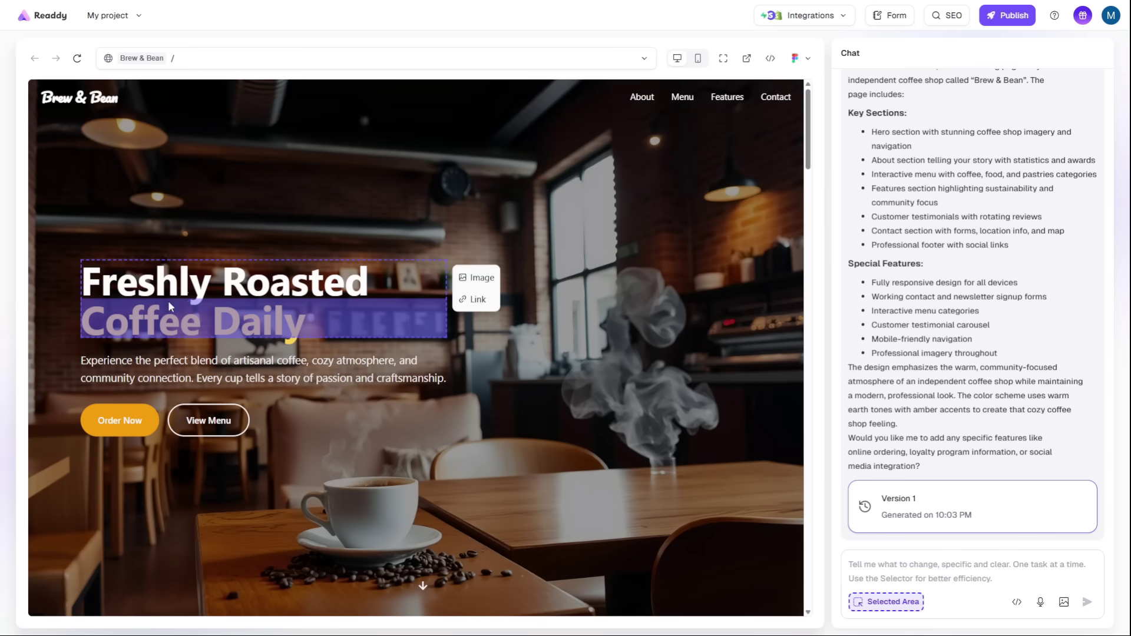
type("Replace it with the text> The Perfect Start to Your Day.")
key("Return")
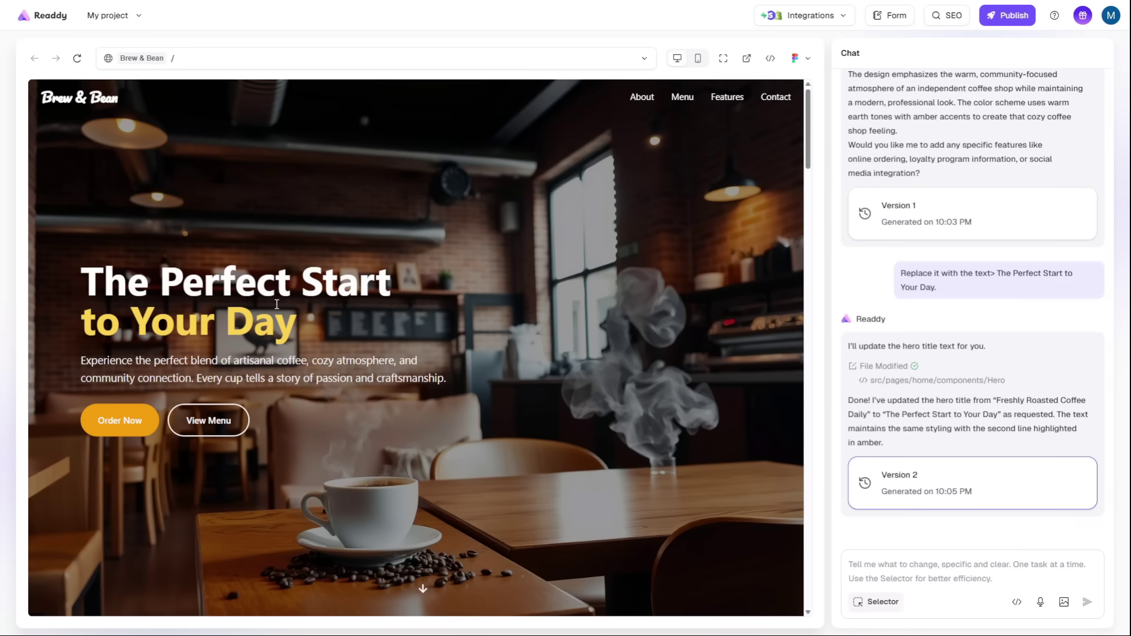
Swap the hero background image and add a fade-in-on-scroll effect to the title
left_click(637, 180)
left_click(1086, 602)
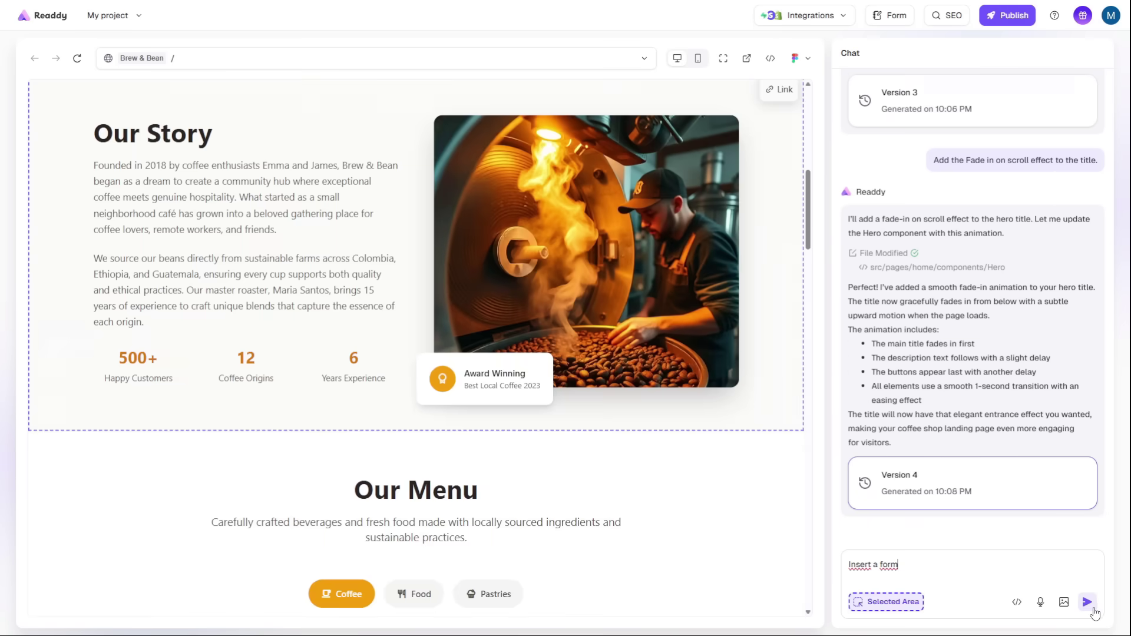
key("Return")
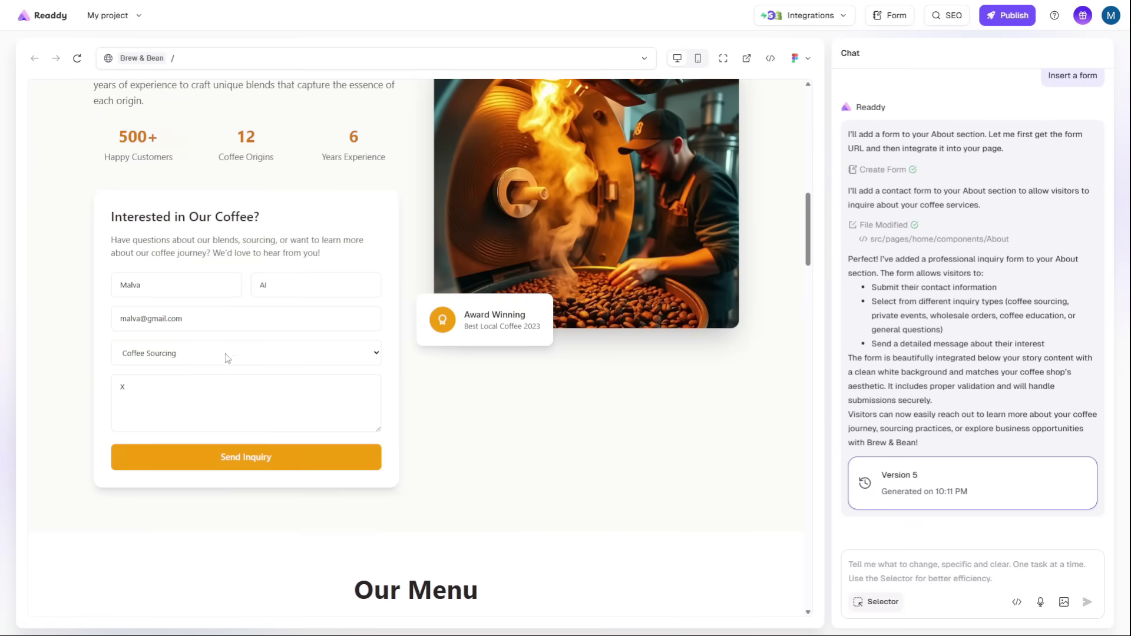
left_click(184, 457)
left_click(890, 15)
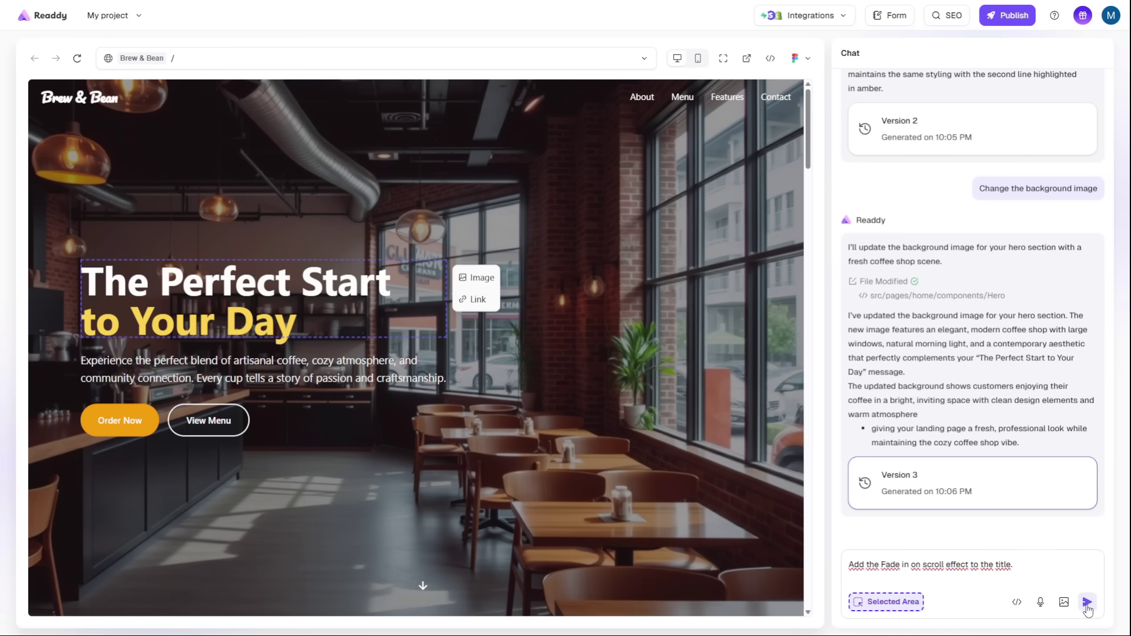
left_click(1087, 601)
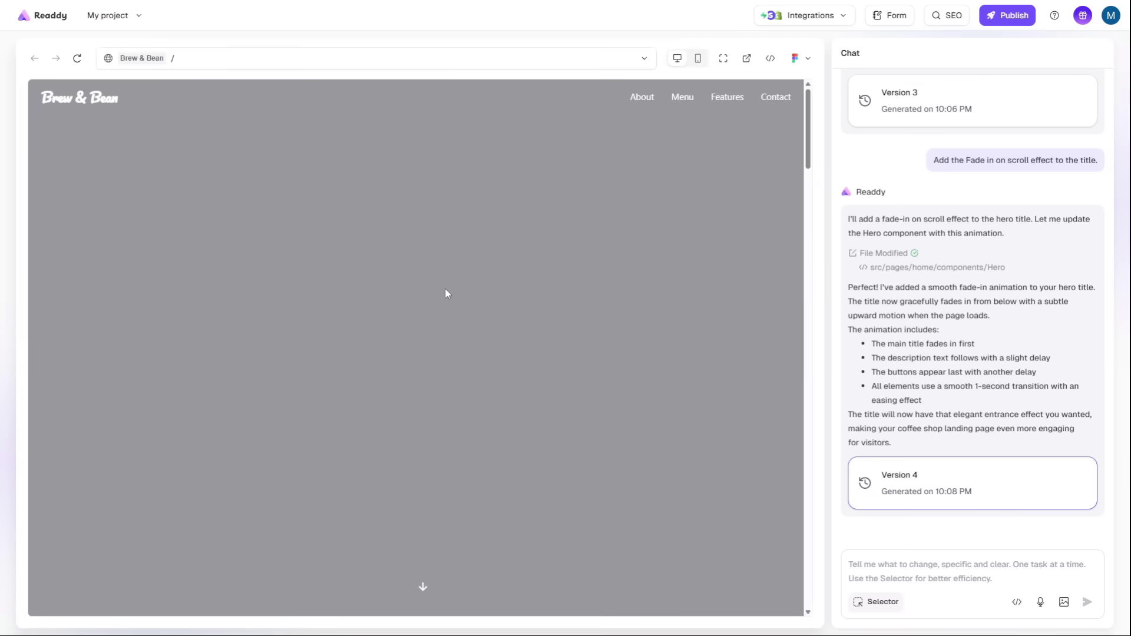
scroll(288, 261, "down", 7)
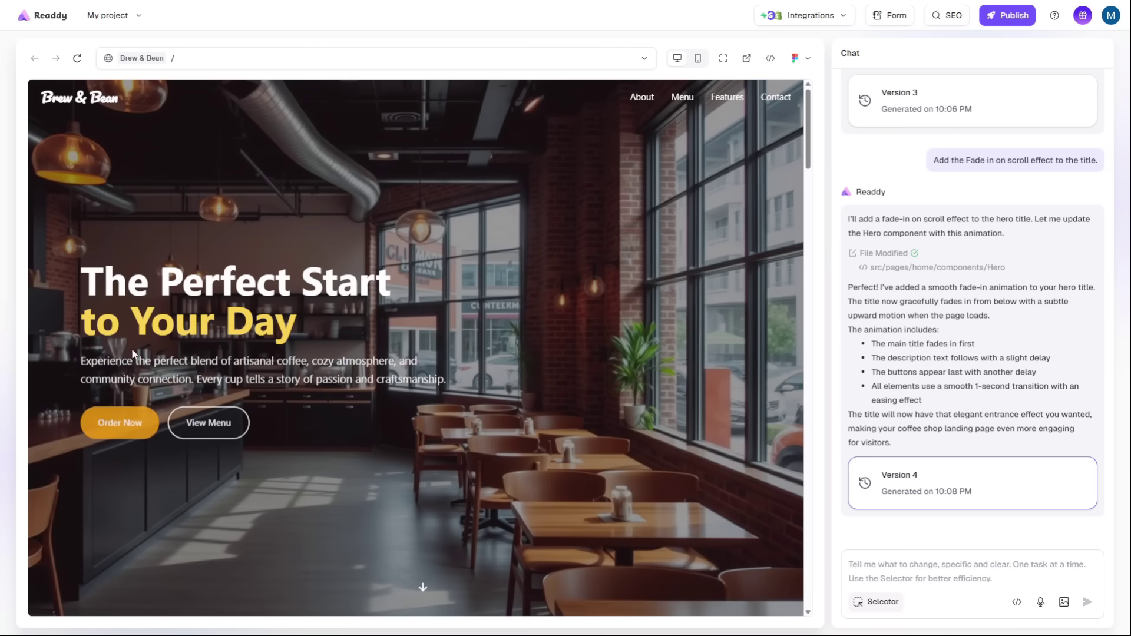
Scroll through the coffee site in full-screen desktop preview, then exit full screen
left_click(723, 58)
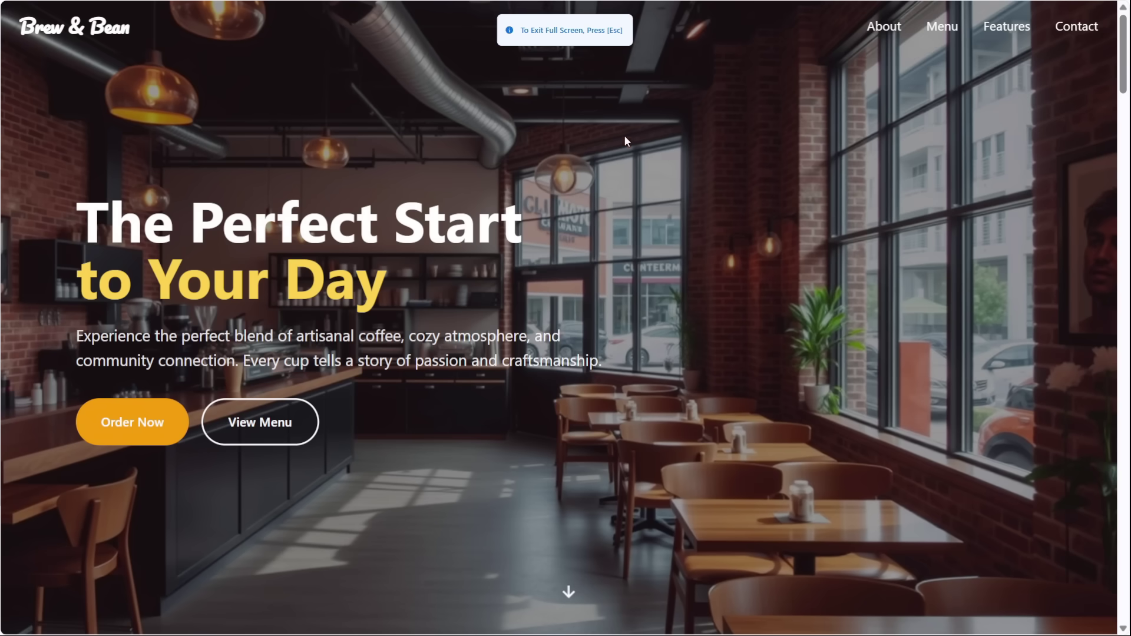
scroll(626, 140, "down", 10)
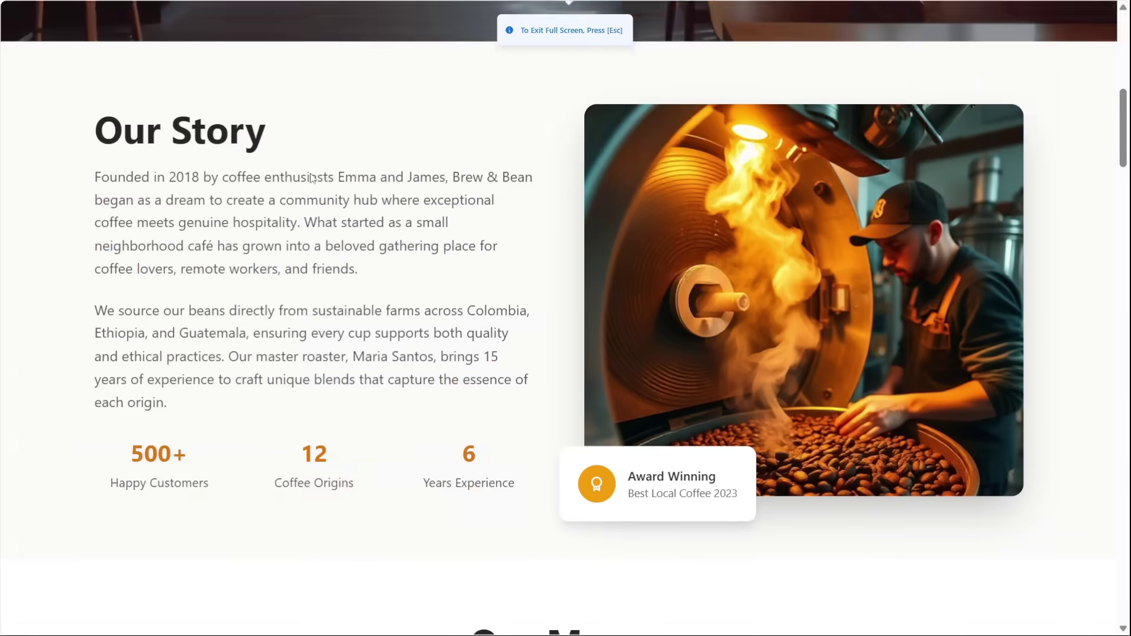
scroll(311, 178, "down", 10)
key("Escape")
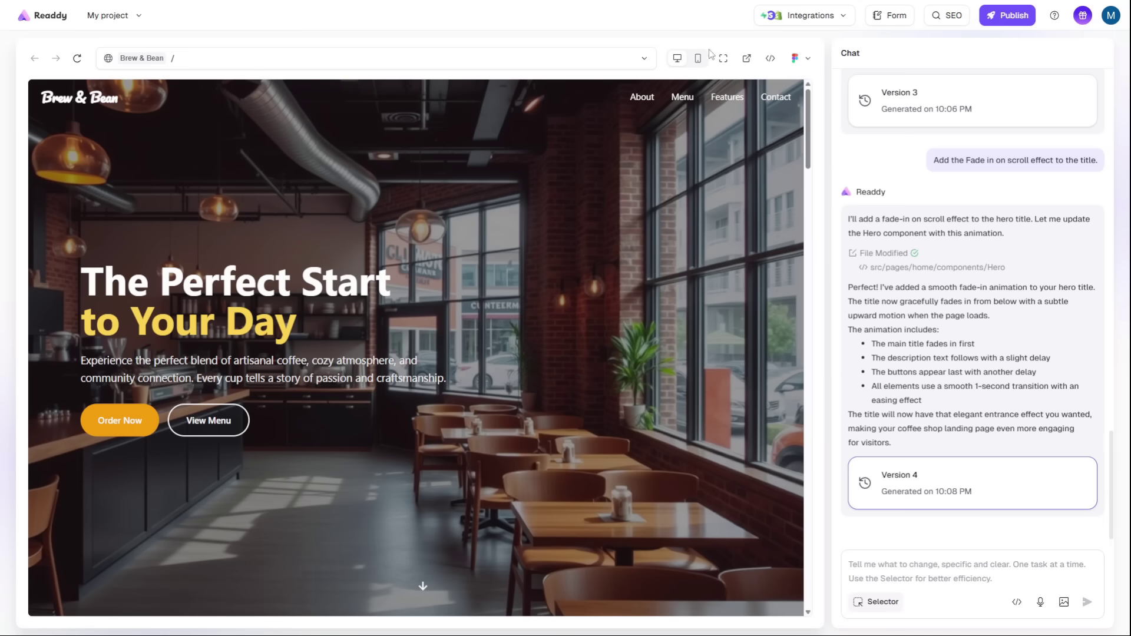
Scroll through the site full screen at phone size, then select gemini-2.5-pro in LMArena
left_click(698, 58)
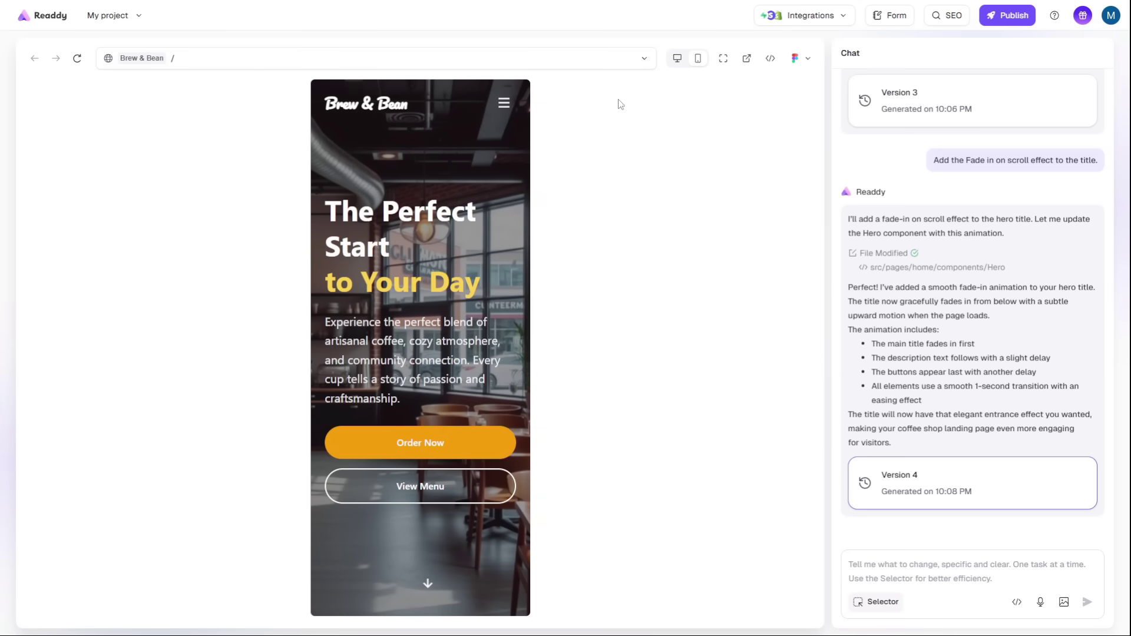
left_click(723, 58)
scroll(595, 215, "down", 5)
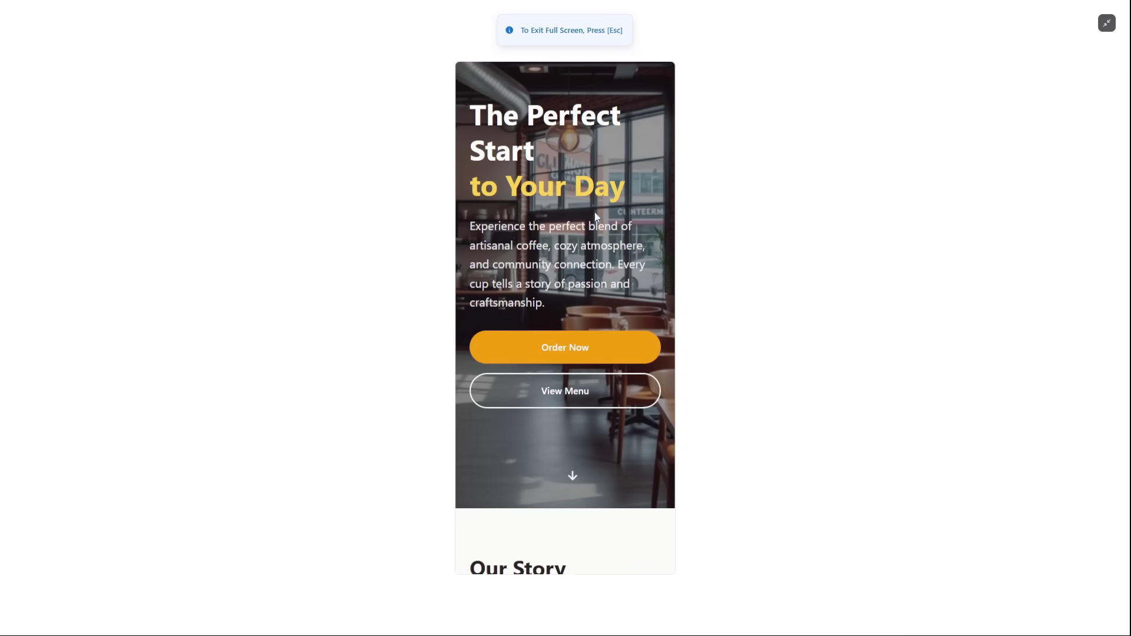
scroll(596, 215, "down", 8)
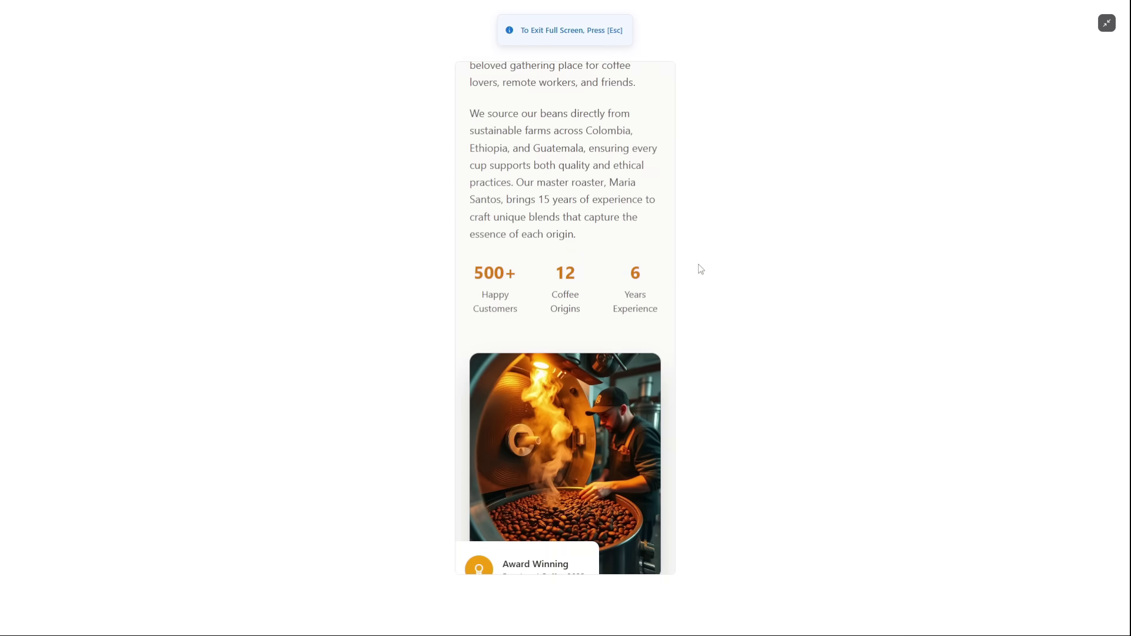
scroll(652, 269, "down", 6)
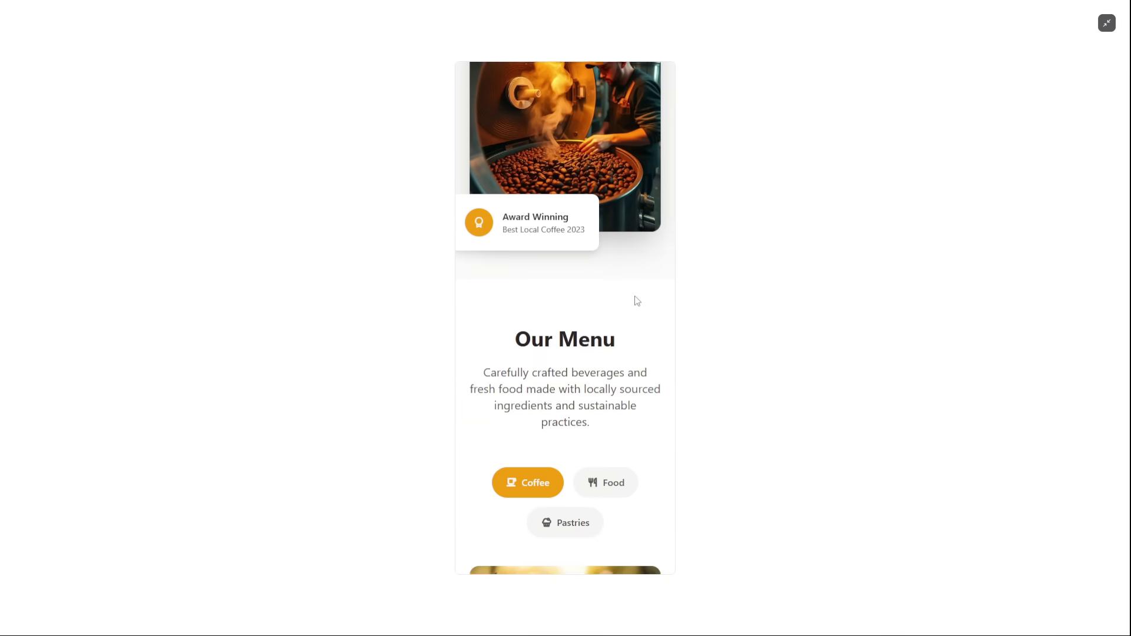
triple_click(639, 262)
left_click(638, 262)
scroll(637, 265, "down", 8)
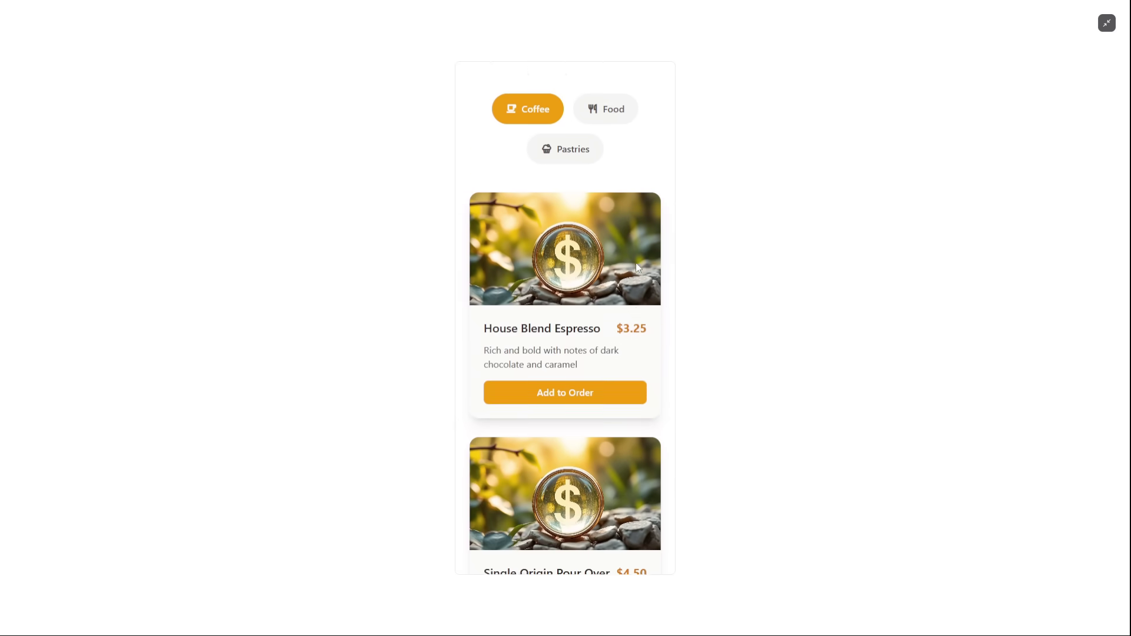
scroll(637, 270, "down", 8)
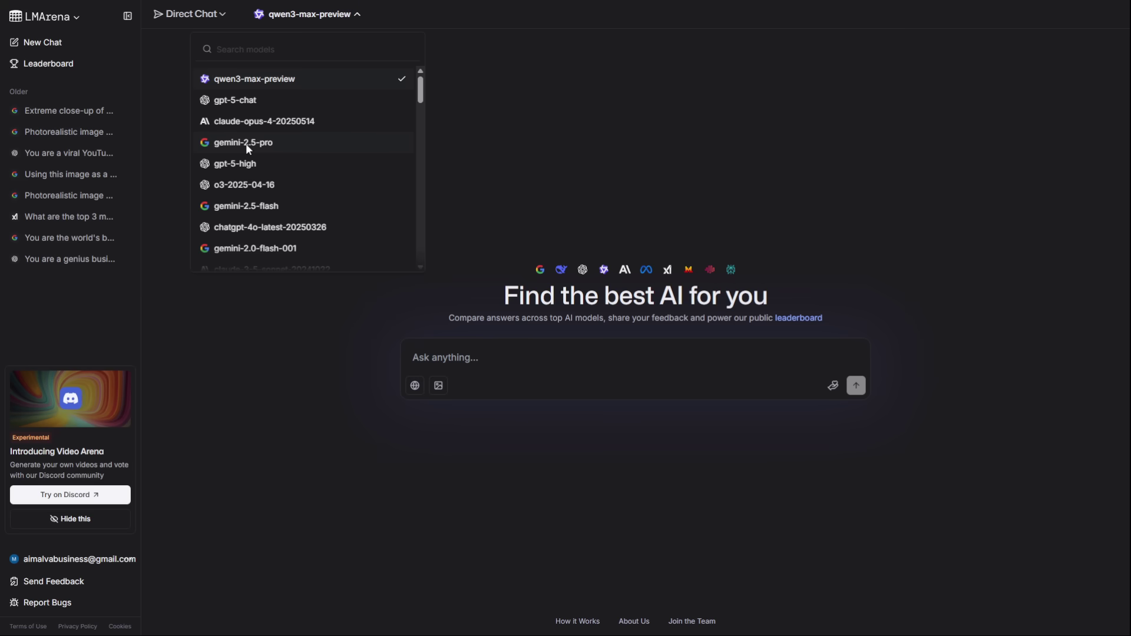
left_click(271, 152)
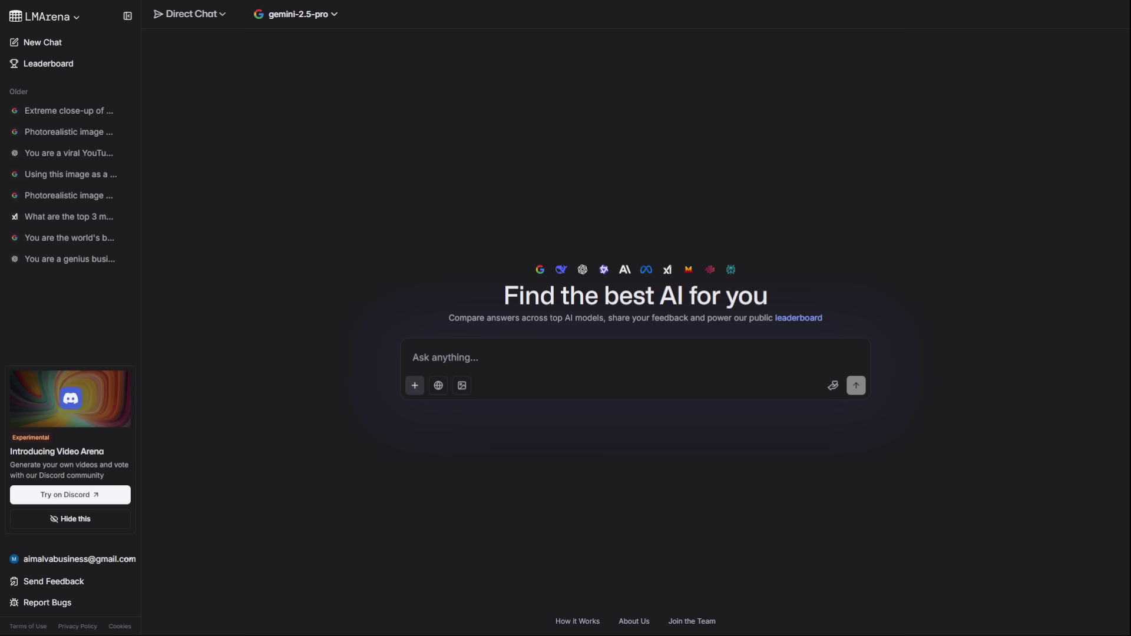
Send gemini-2.5-pro the EcoFresh Deliveries $10,000 loyalty-strategy prompt and read its reply
type("You are a C-suite business strategist. My company, 'EcoFresh Deliveries,' sells organic meal kits but is struggling with customer retention. Analyze the market and provide a 5-step, high-impact strategy to increase customer loyalty by 40% in the next quarter, including budget allocation for a $10,000 marketing spend.")
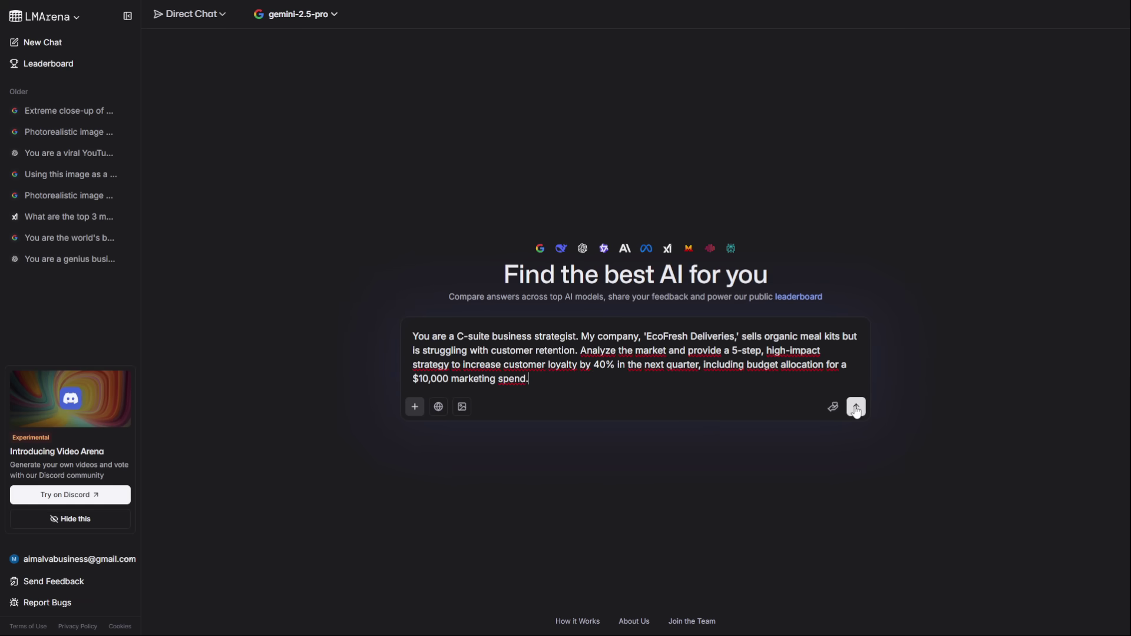
key("Return")
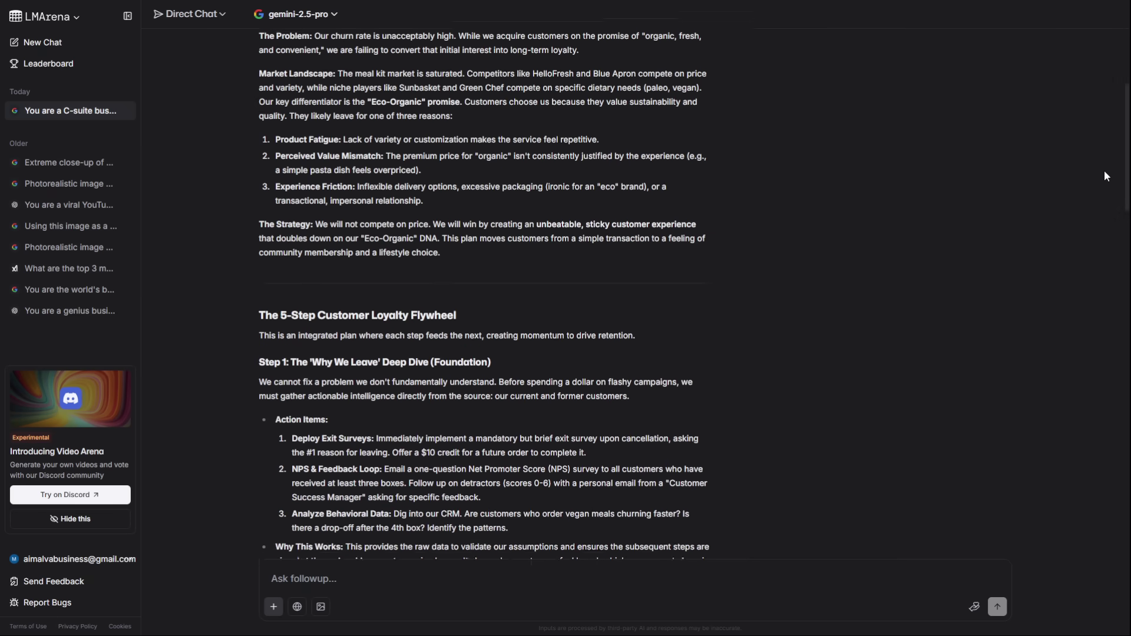
left_click_drag(1115, 202, 1128, 35)
Start a new chat with claude-opus-4-20250514 and send the librarian book-portal fantasy prompt
left_click(322, 25)
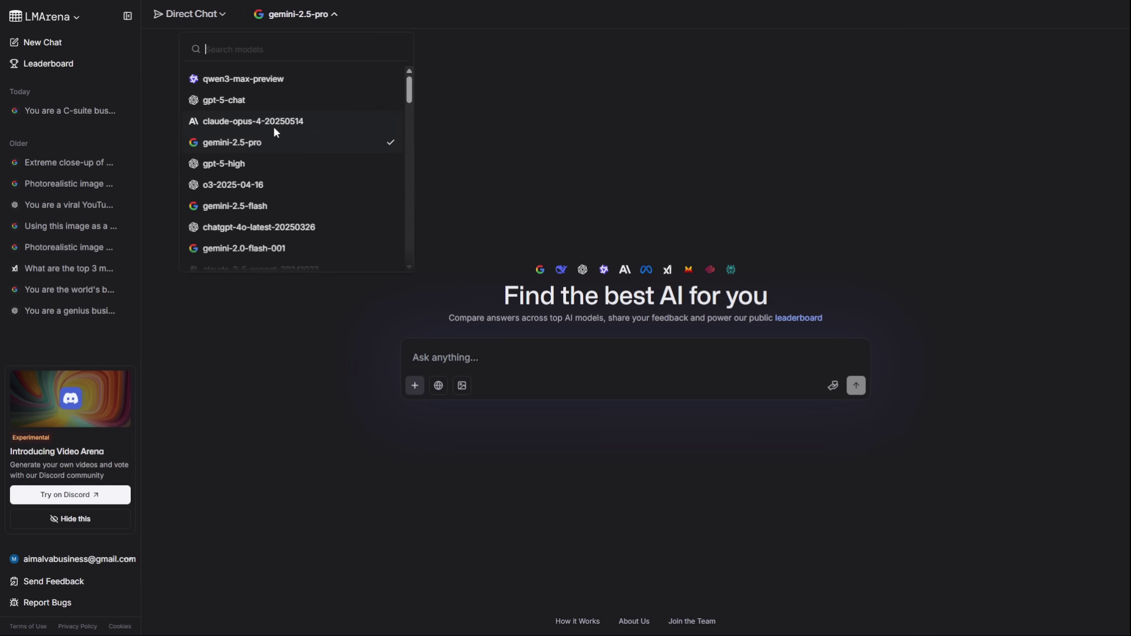
left_click(238, 122)
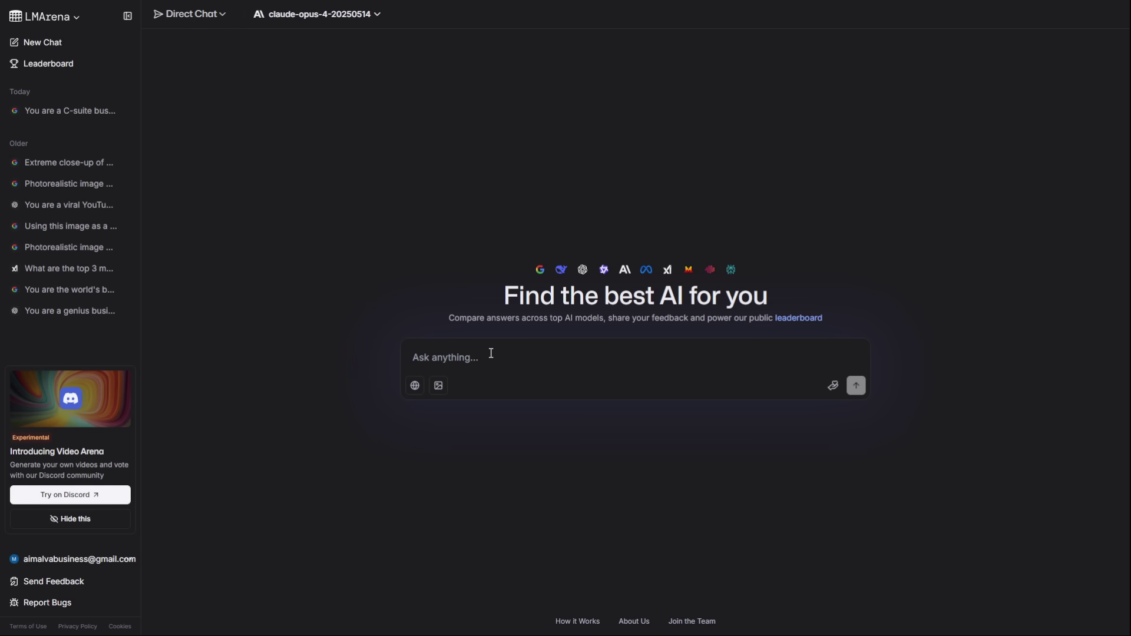
type("Write a short, powerful opening paragraph for a fantasy novel about a librarian who discovers that every book is a portal to a different world. The tone should be mysterious, awe-inspiring, and slightly melancholic.")
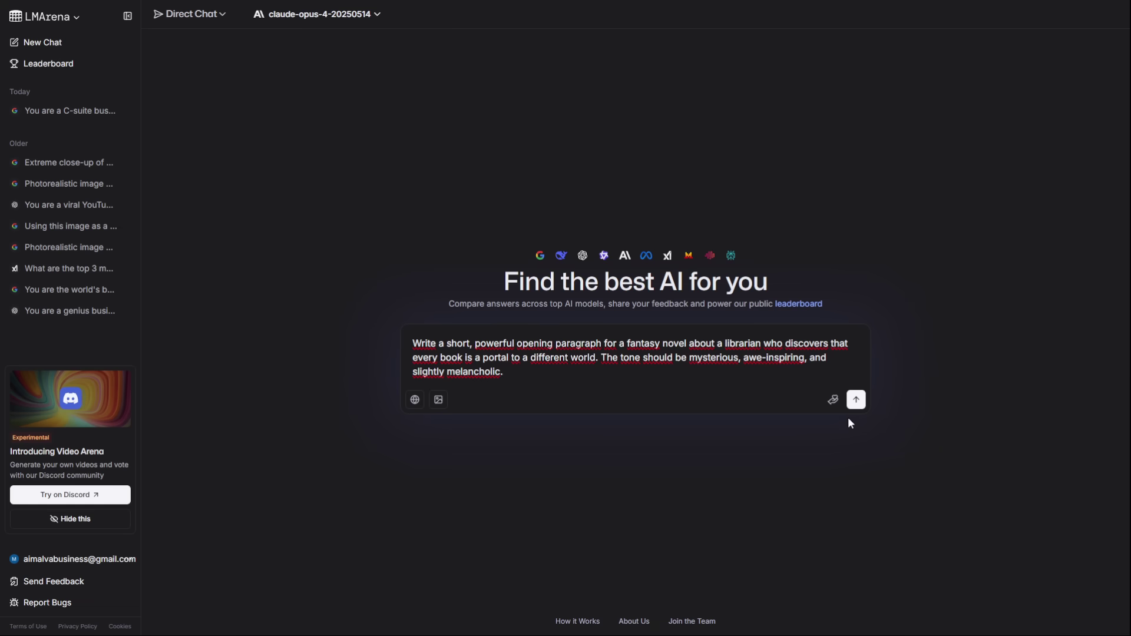
left_click(855, 400)
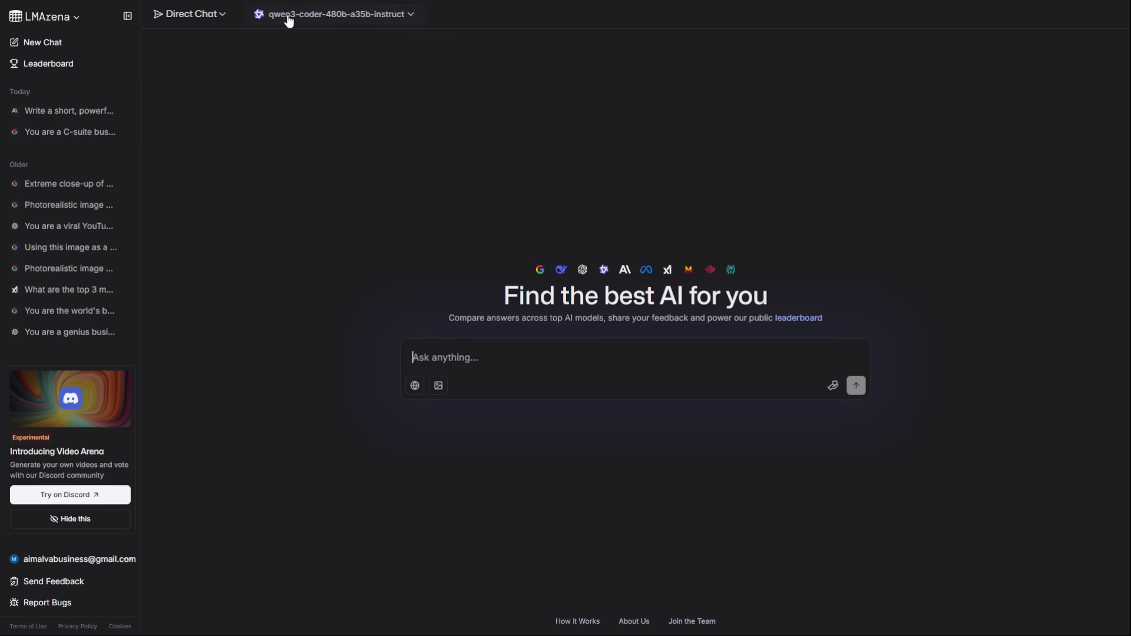
Choose qwen3-coder-480b-a35b-instruct and read through its Streamlit CSV-upload app code
left_click(289, 18)
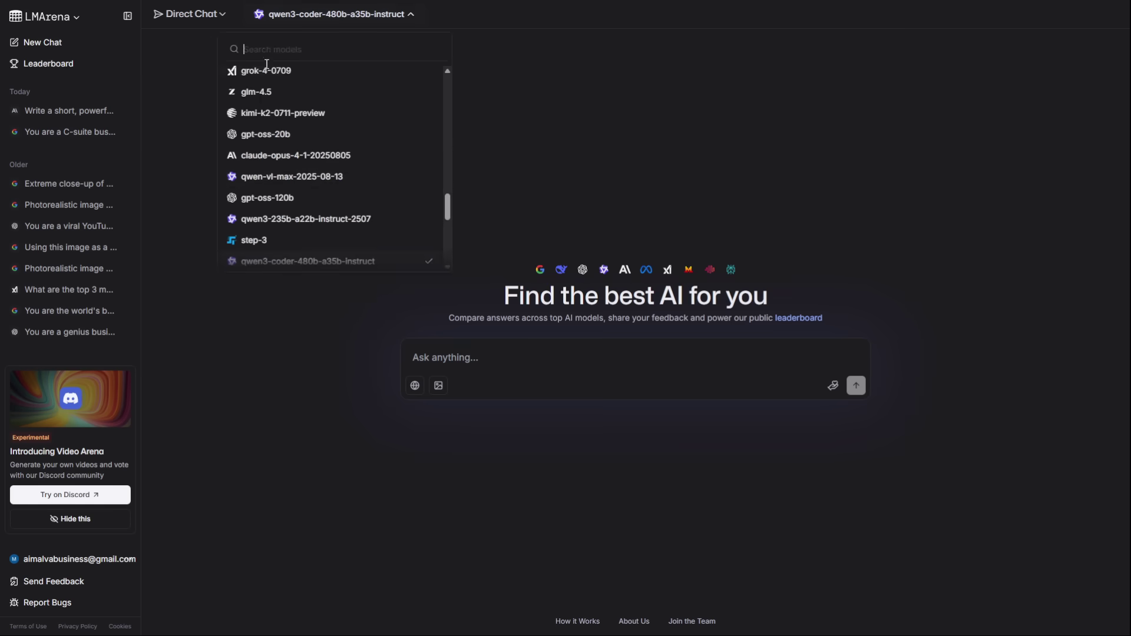
scroll(386, 230, "down", 1)
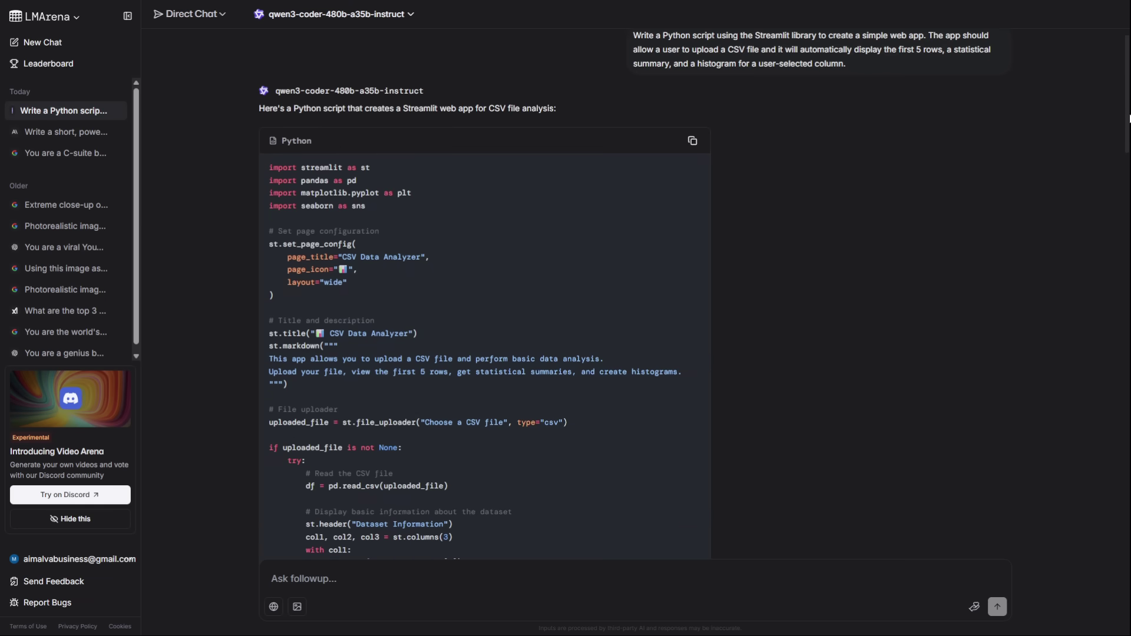
left_click_drag(1129, 187, 1126, 439)
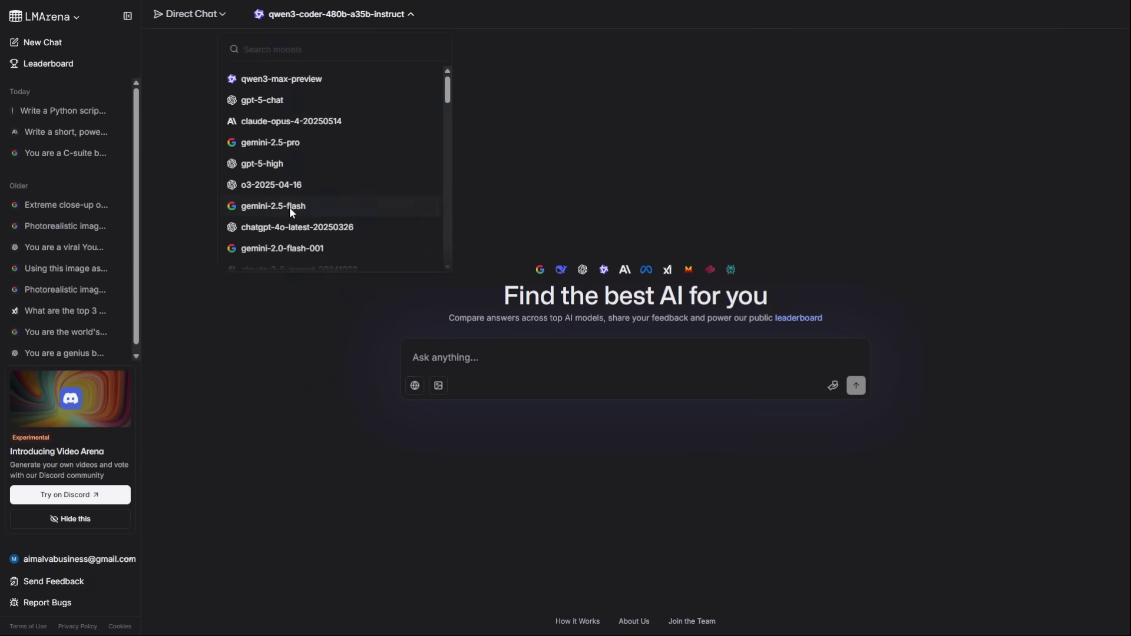
Ask gemini-2.5-flash for a five-bullet article summary plus a friendly email to the boss, and review its answer
left_click(292, 210)
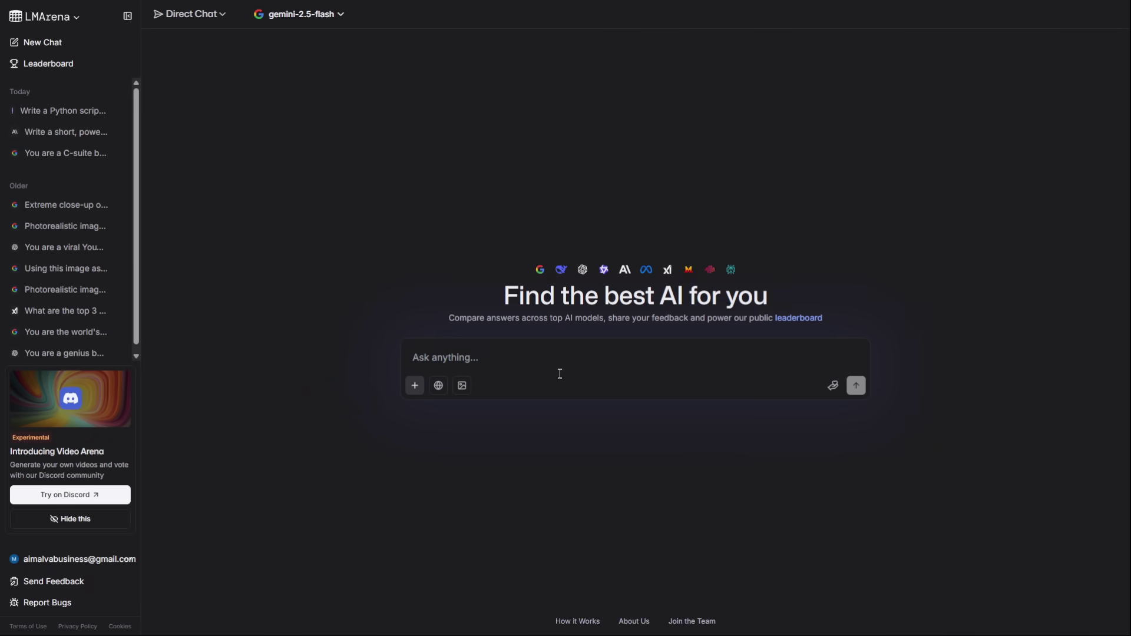
type("Summarize this entire article for me in five bullet points and then draft a professional but friendly email to my boss, Sarah, explaining the key takeaways")
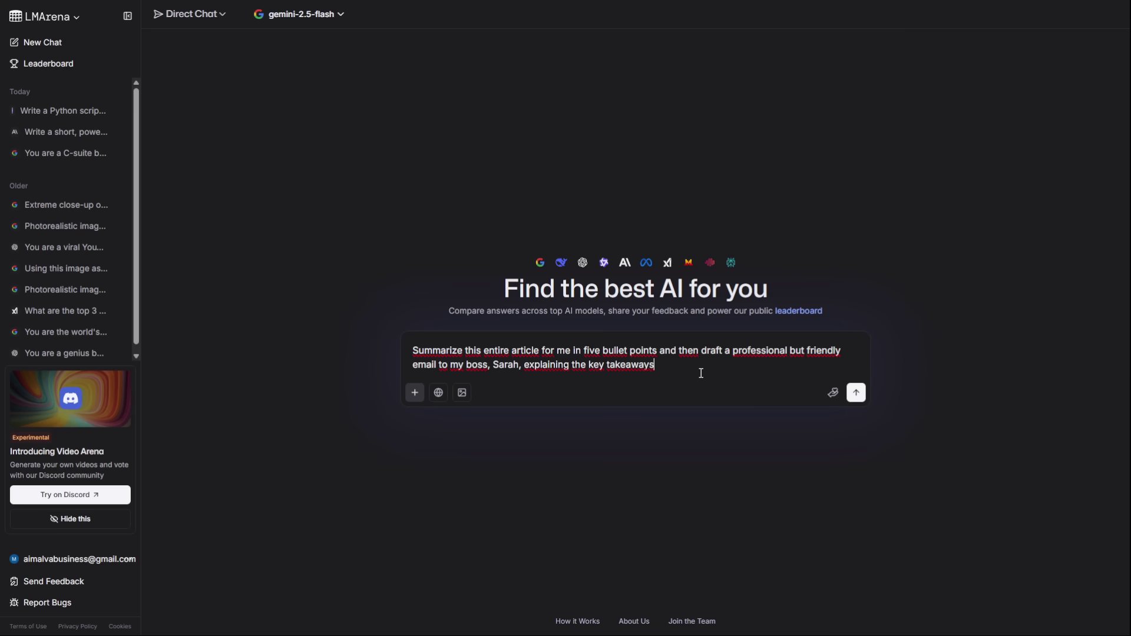
key("shift+Return")
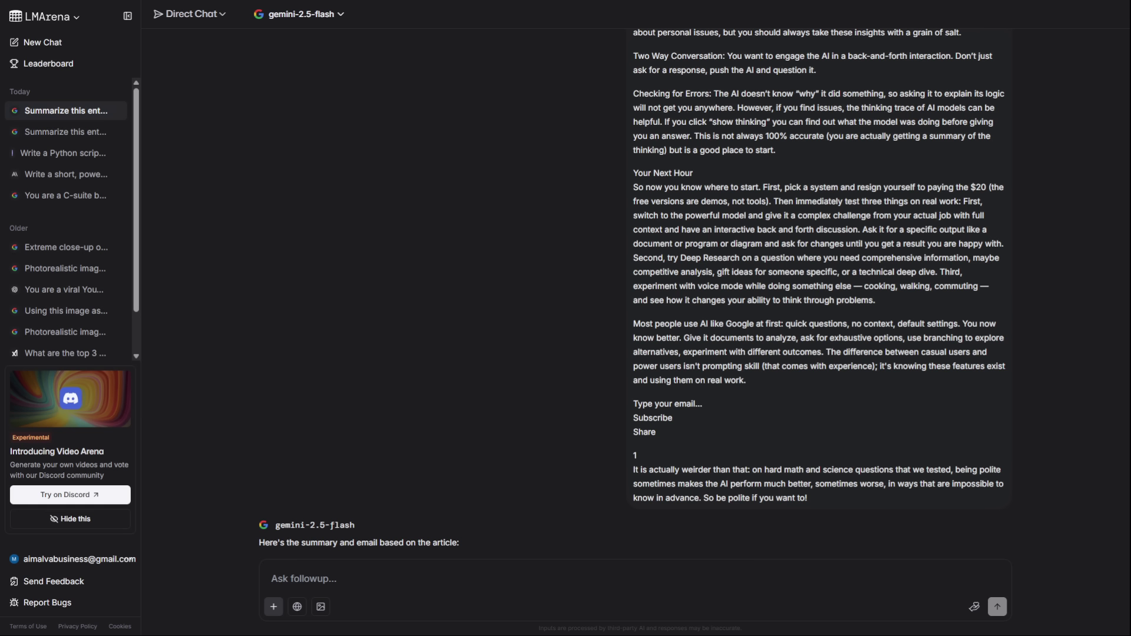
scroll(448, 275, "down", 8)
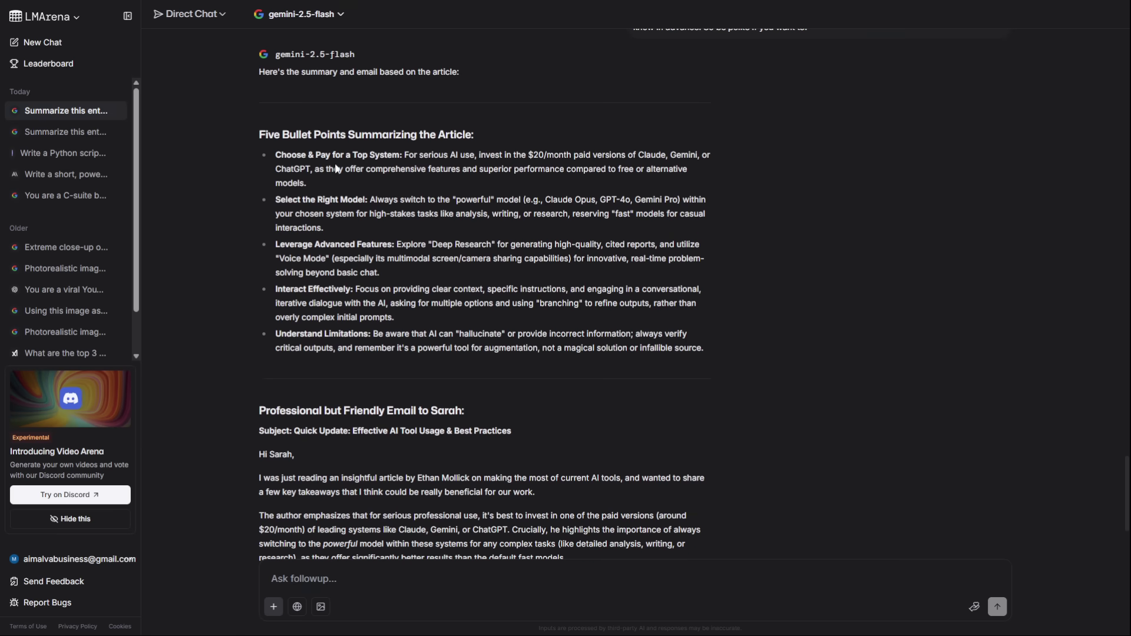
scroll(352, 287, "down", 4)
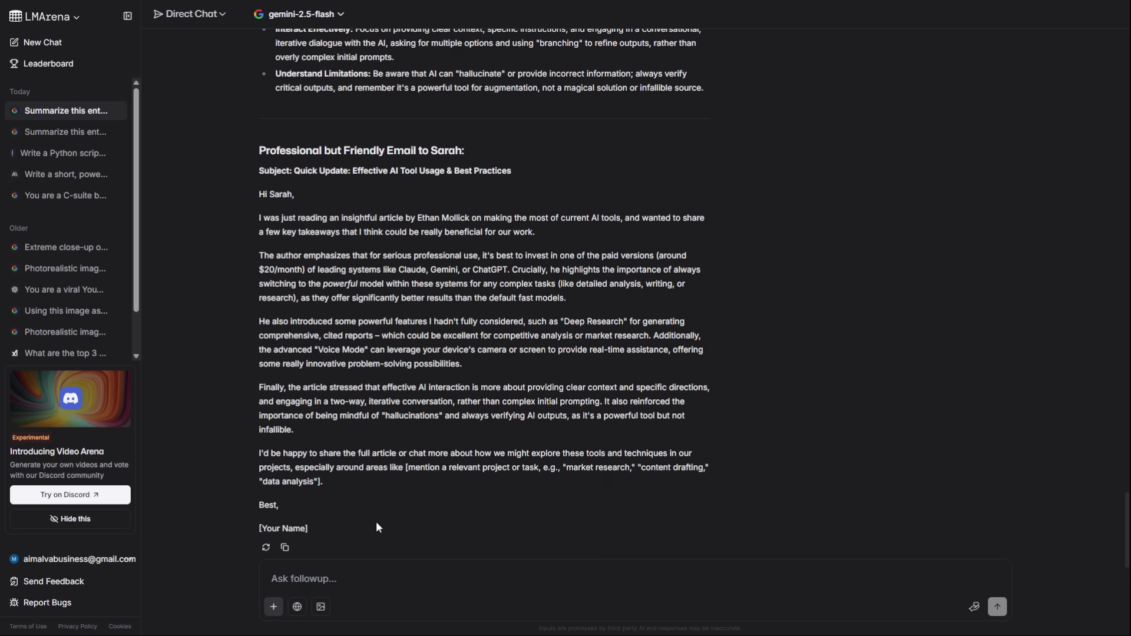
scroll(303, 229, "up", 5)
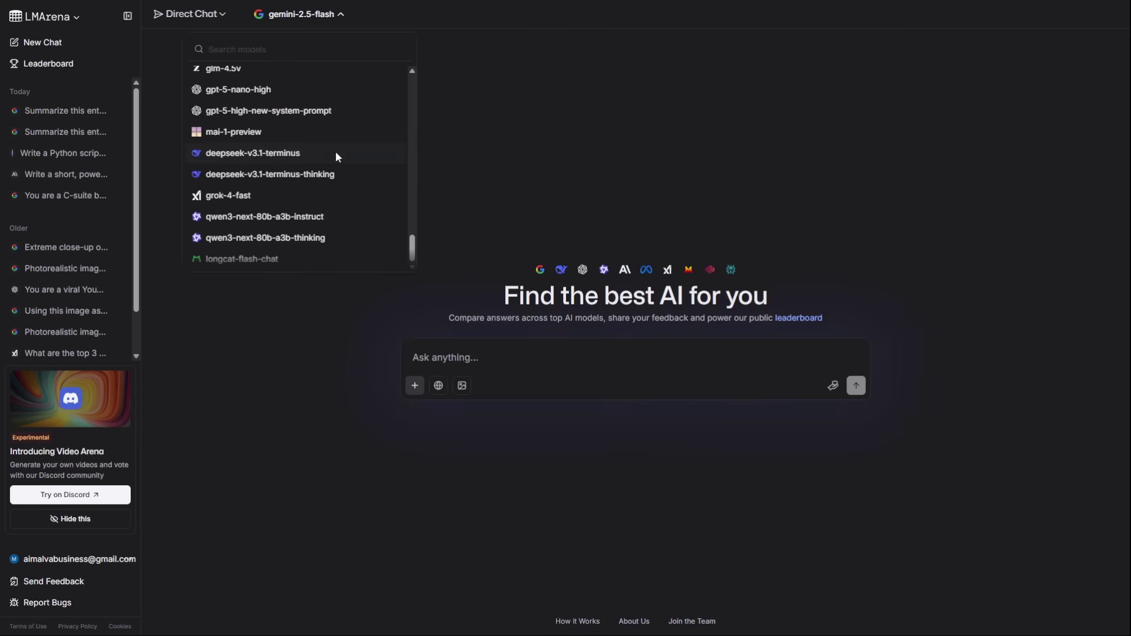
Ask deepseek-v3.1-terminus to explain M-theory to an undergraduate, using an analogy for branes
left_click(337, 155)
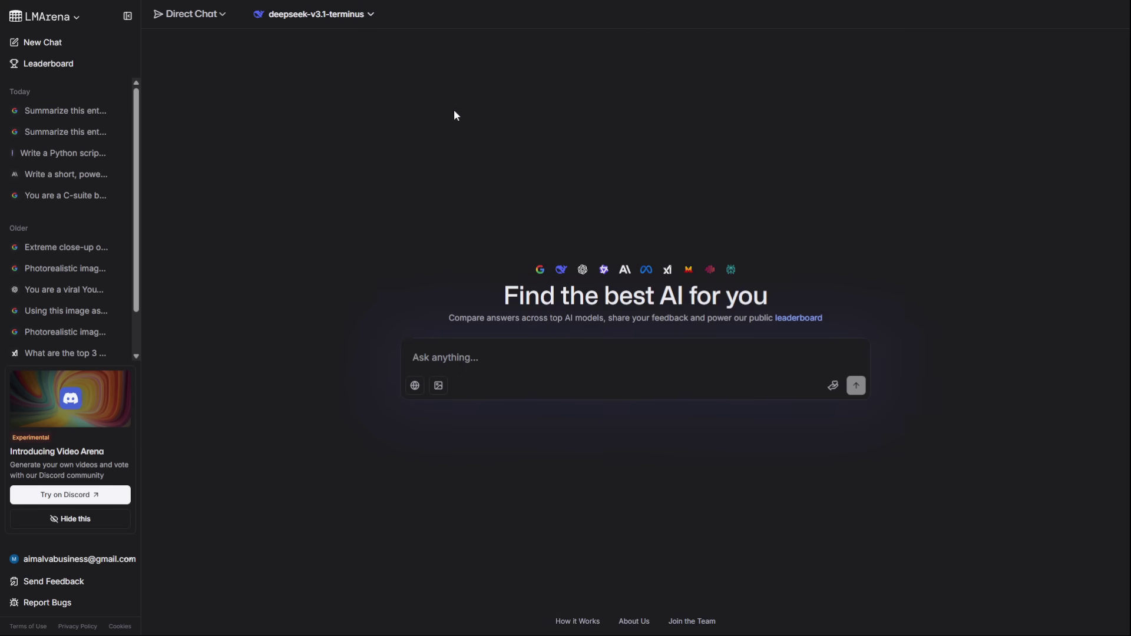
type("Explain the core principles of M-theory in quantum physics as if you were teaching an ambitious university undergraduate. Use an analogy to explain the concept of 'branes'.")
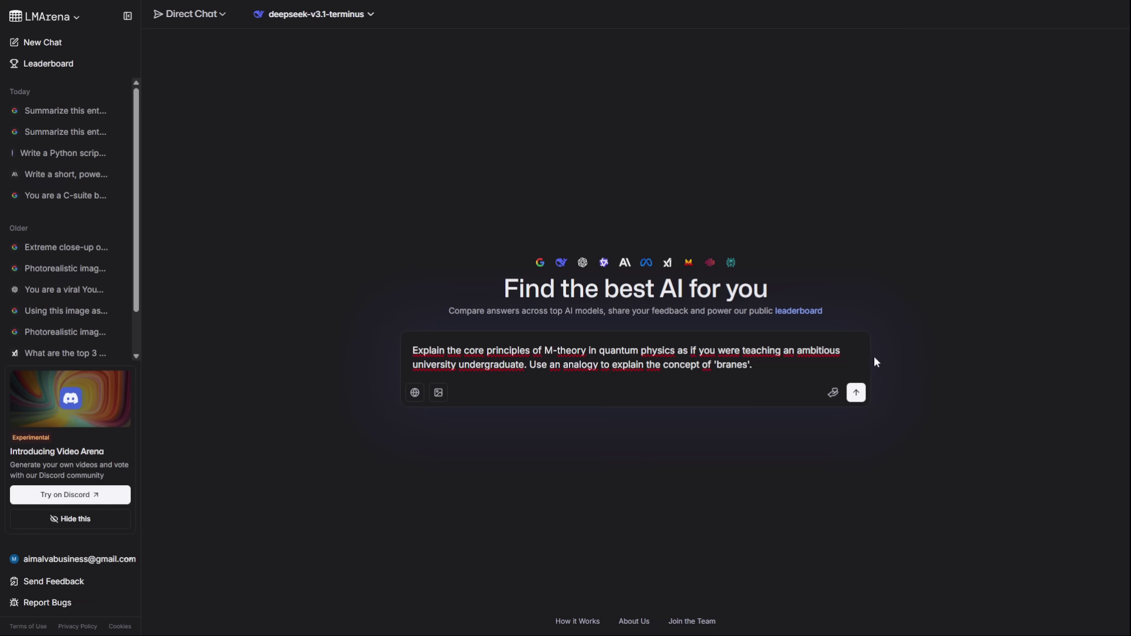
key("Return")
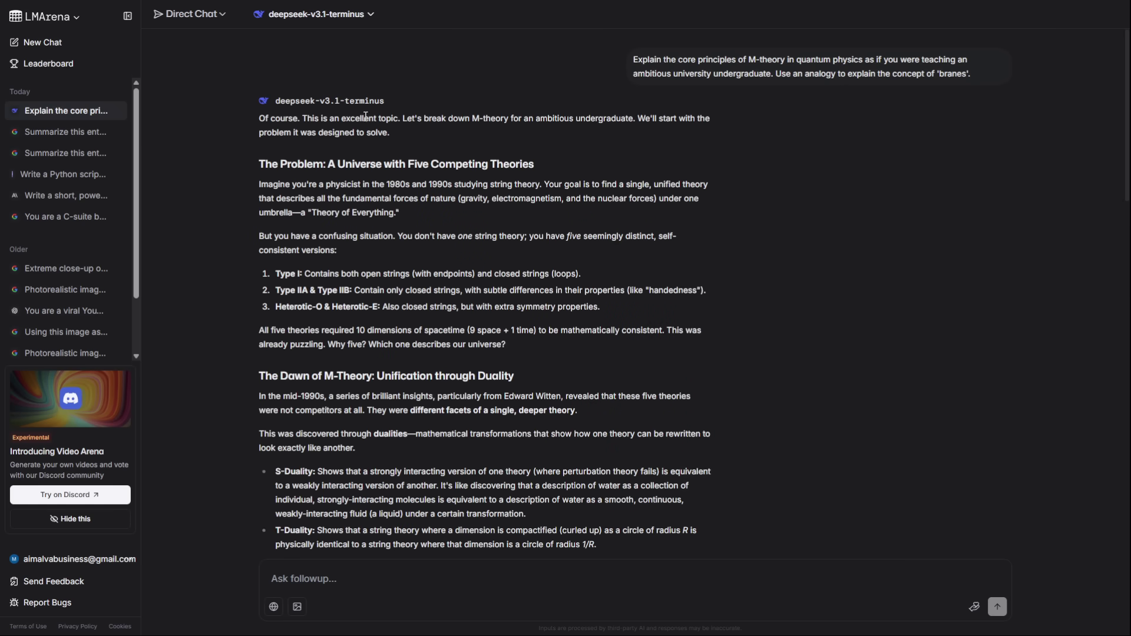
In a new chat, send llama-3.3-70b-instruct the debate-coach prompt on whether AI creates more jobs than it destroys
left_click(65, 50)
left_click(318, 14)
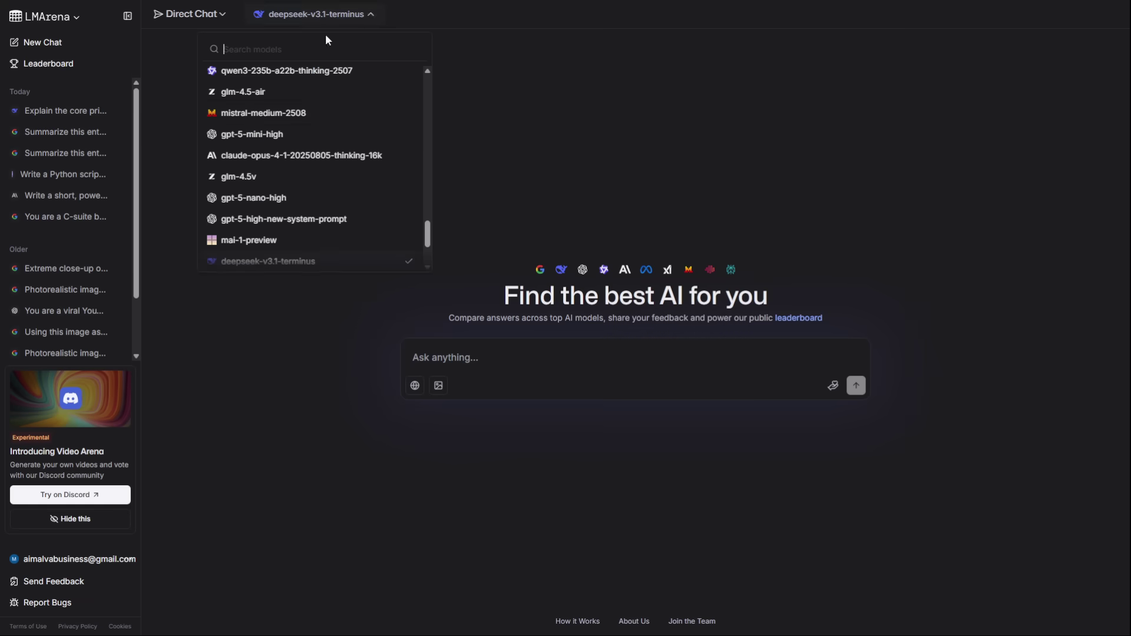
scroll(354, 124, "up", 5)
scroll(359, 147, "up", 10)
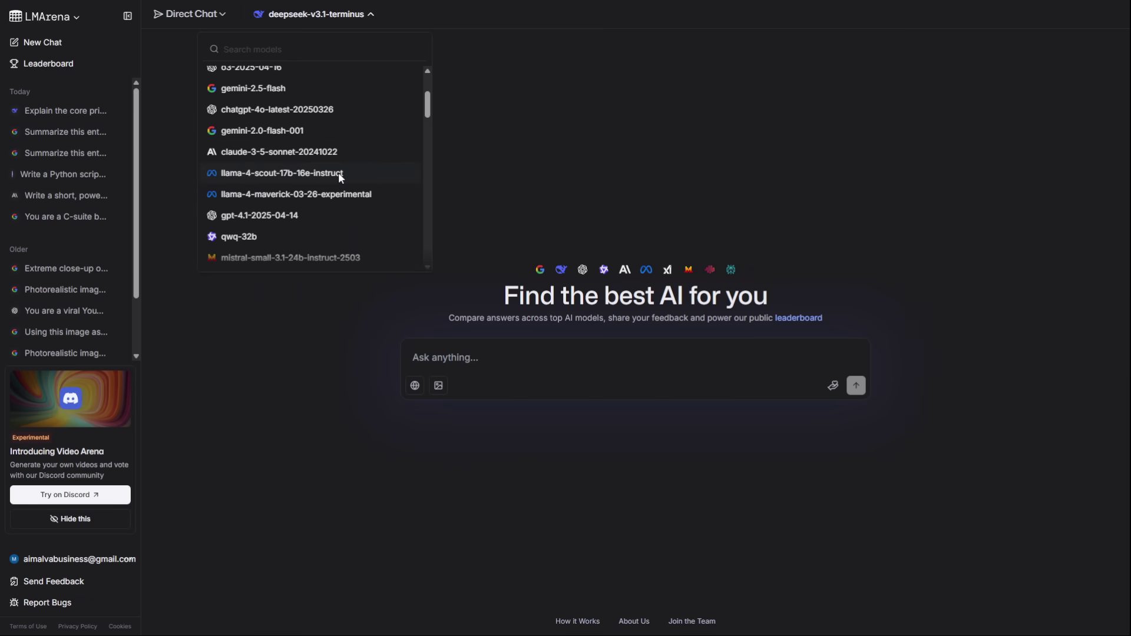
scroll(341, 181, "down", 6)
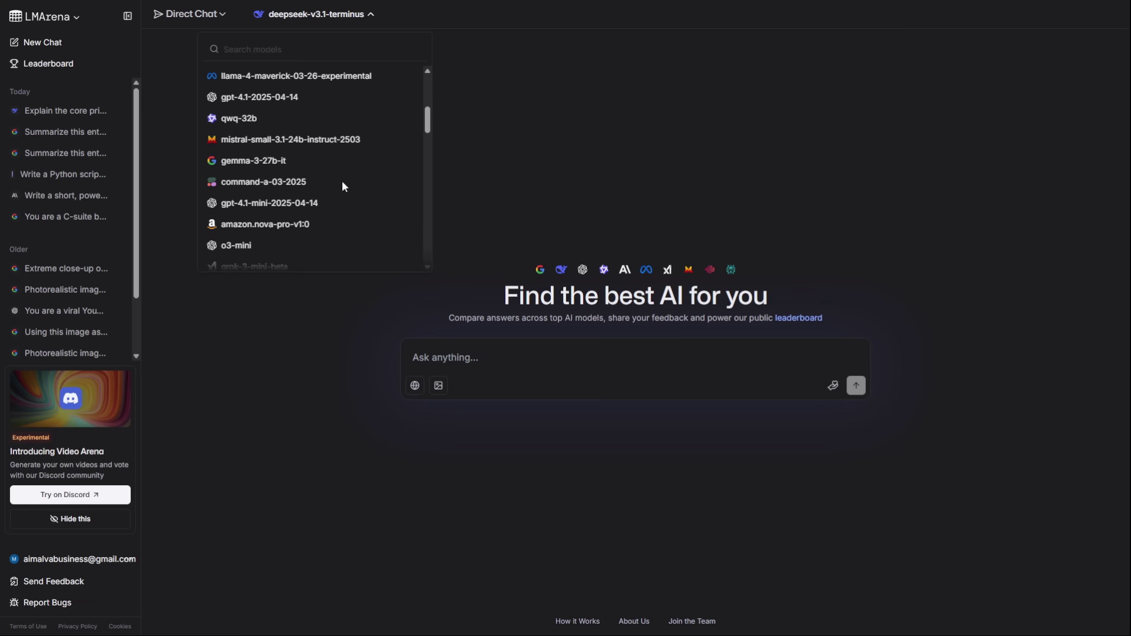
left_click(296, 149)
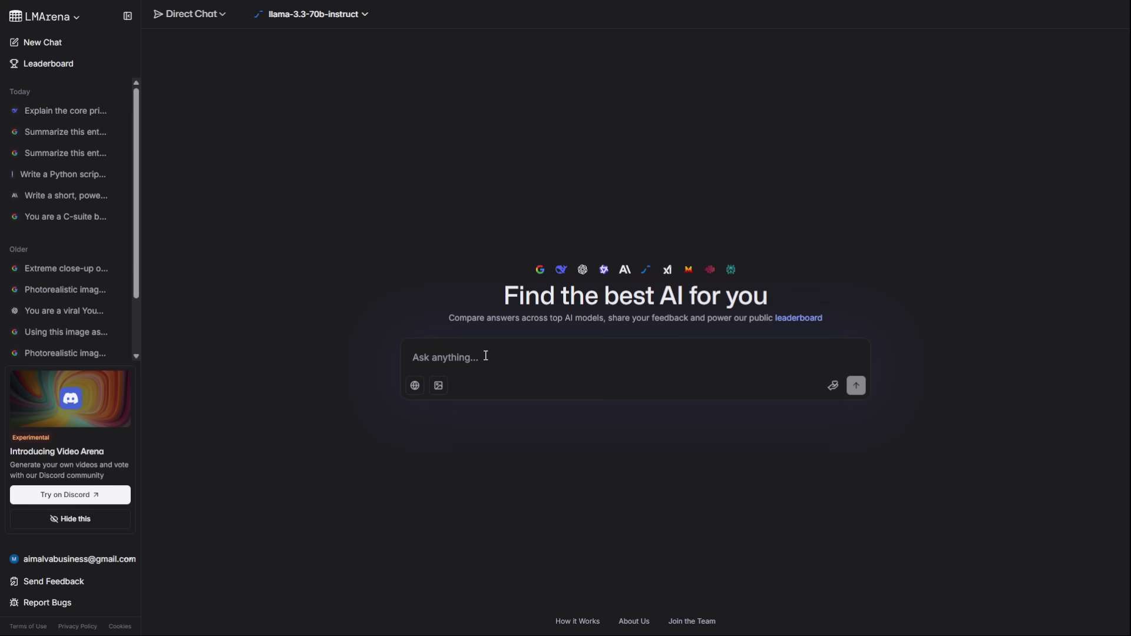
type("Act as a debate coach. Prepare three strong arguments and three potential counter-arguments for the topic: 'AI will create more jobs than it destroys'.")
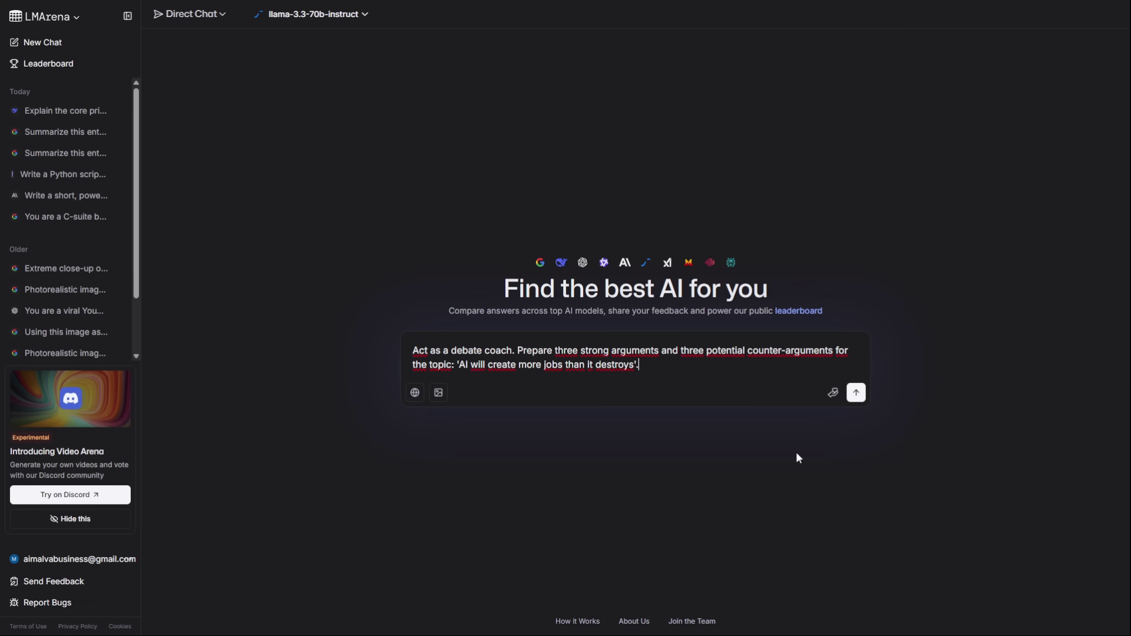
left_click(857, 394)
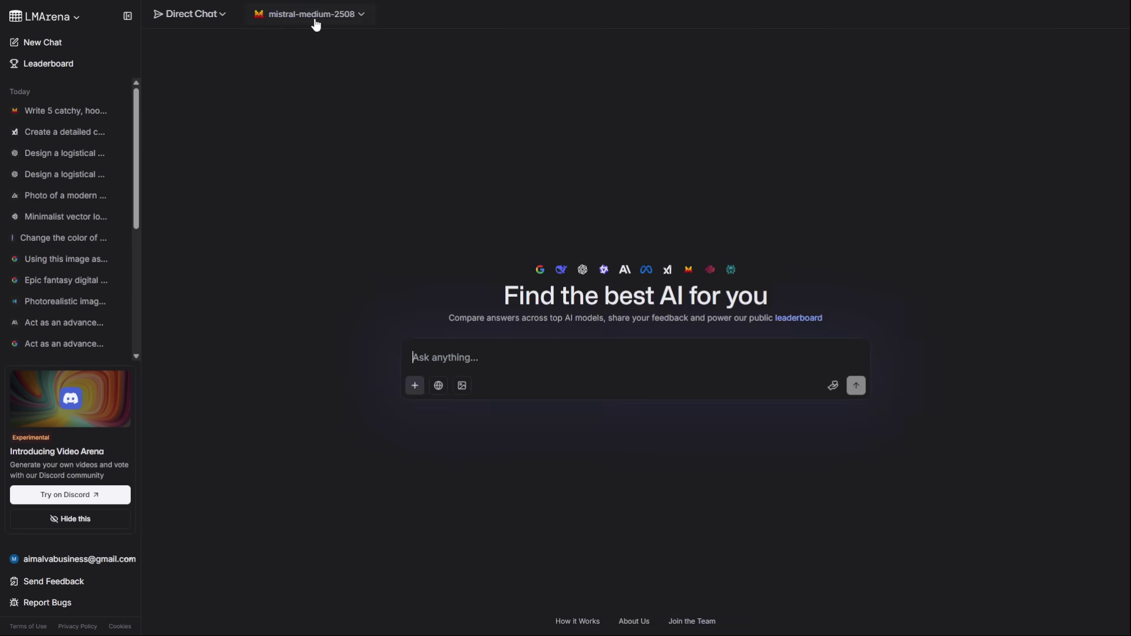
With web search on, ask grok-4-fast-search for the top three AI announcements of the last 48 hours
left_click(448, 385)
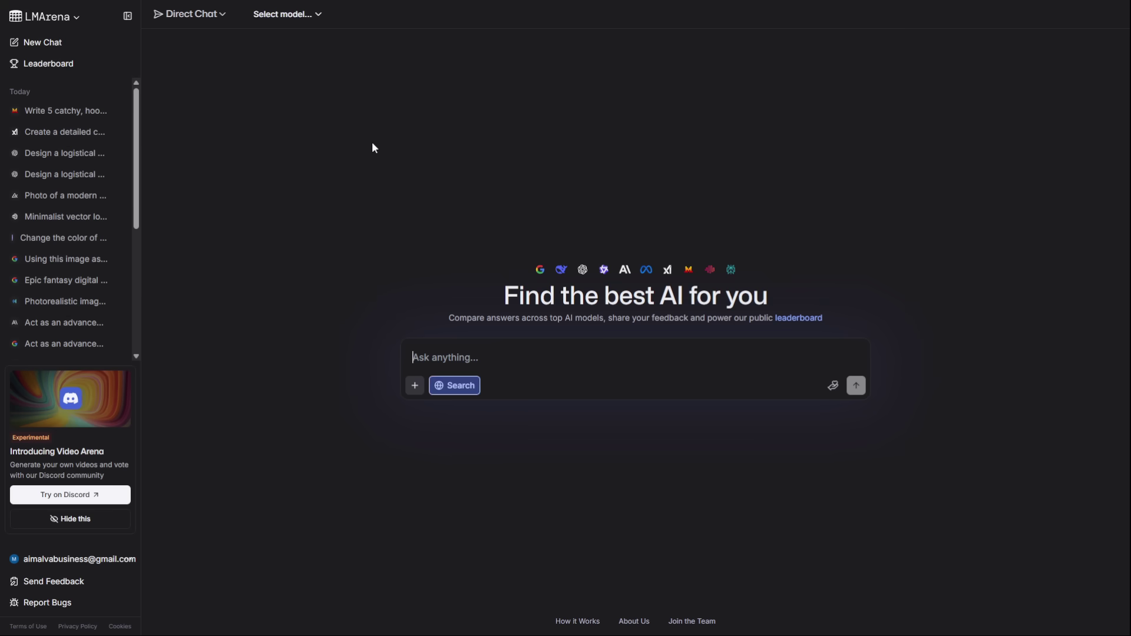
left_click(317, 17)
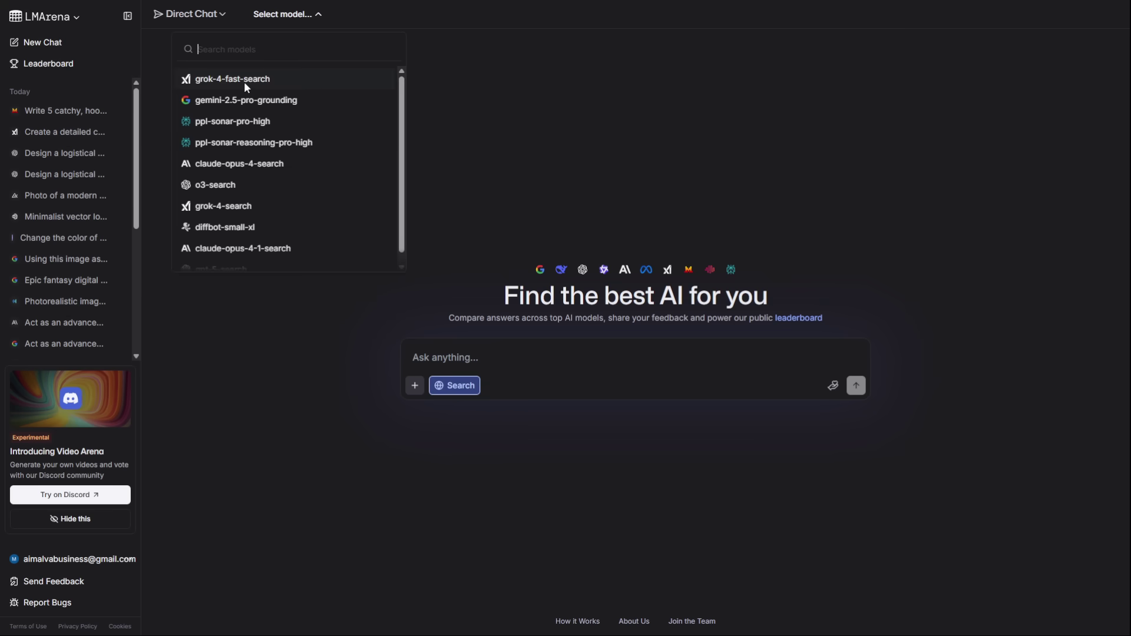
left_click(222, 80)
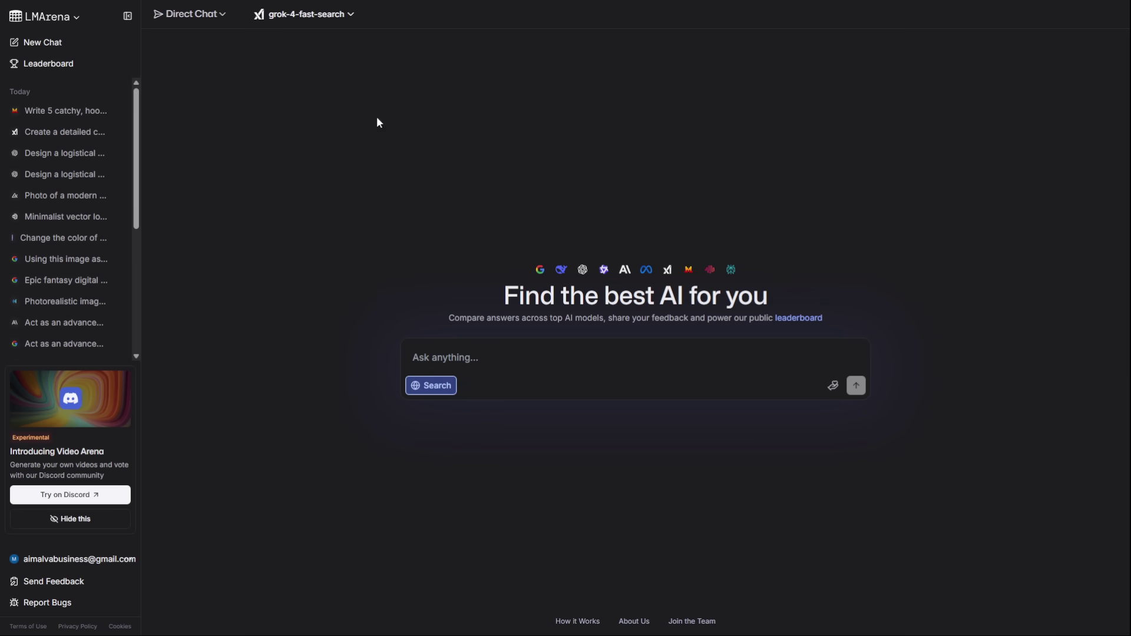
type("What are the top 3 biggest announcements in the AI industry from the last 48 hours? Provide a brief summary of each and include your sources.")
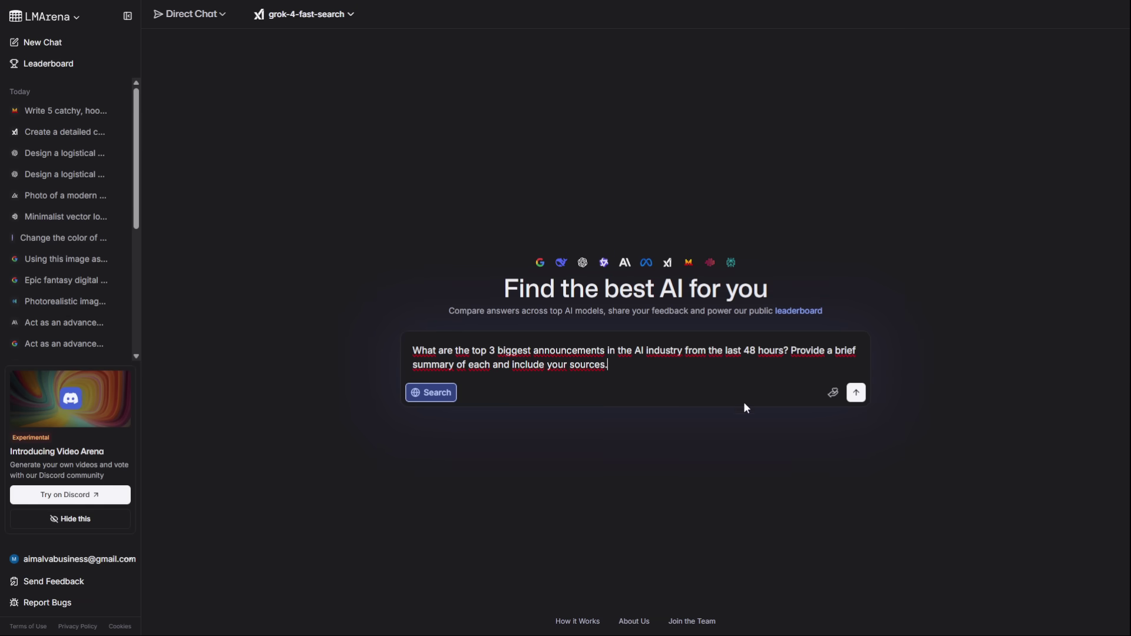
left_click(863, 393)
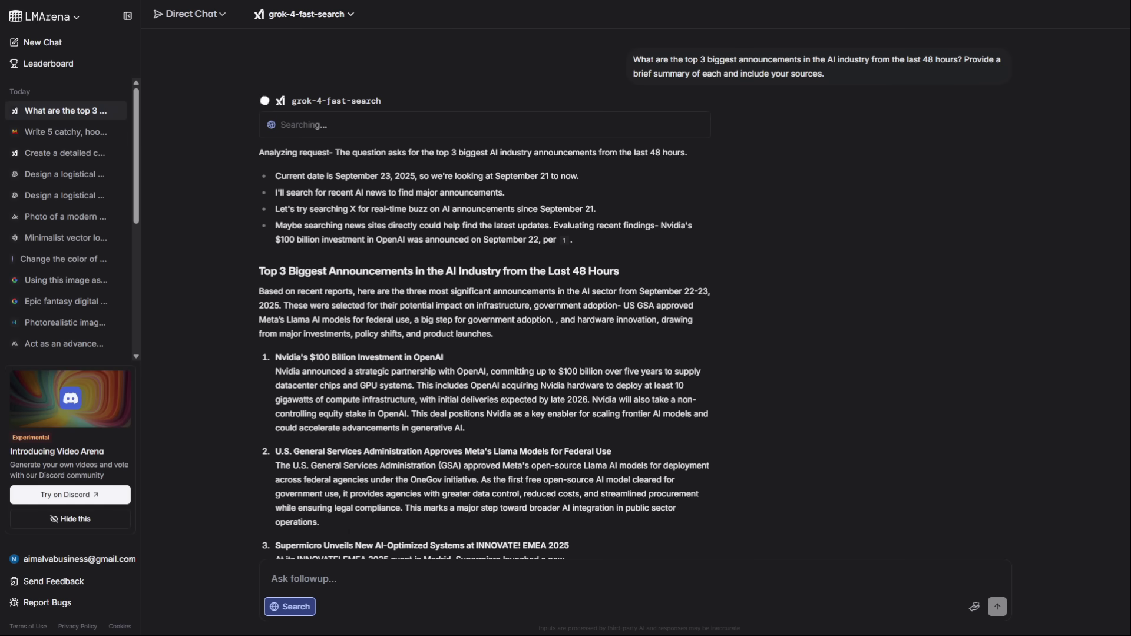
Ask gemini-2.5-pro-grounding for a sourced report on how solid-state batteries affect the EV market
left_click(303, 15)
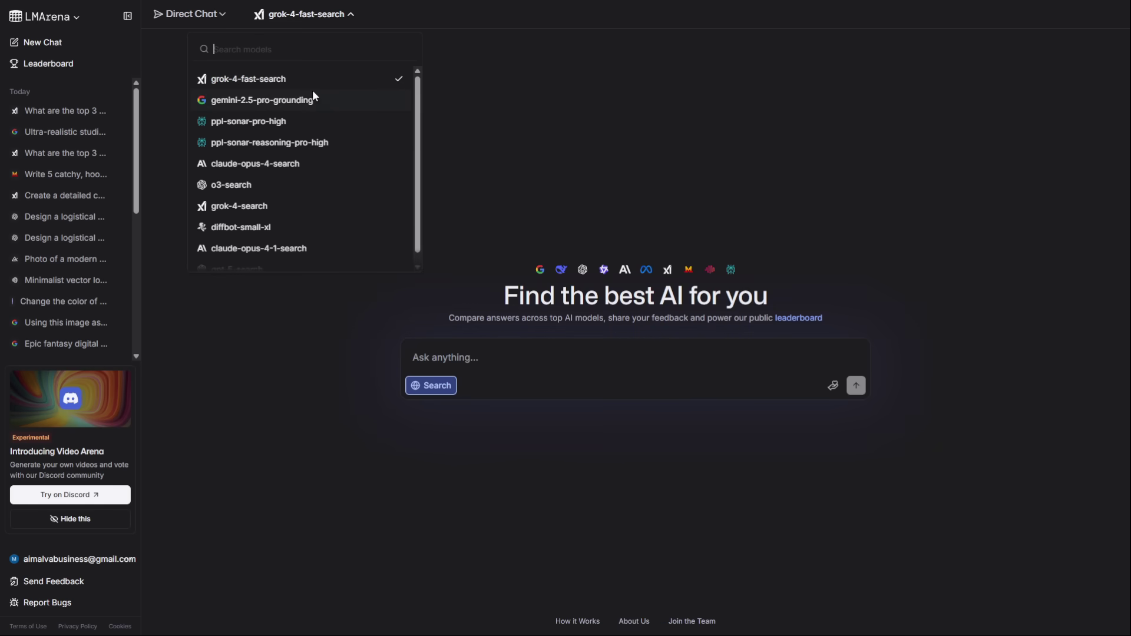
left_click(298, 100)
left_click(497, 359)
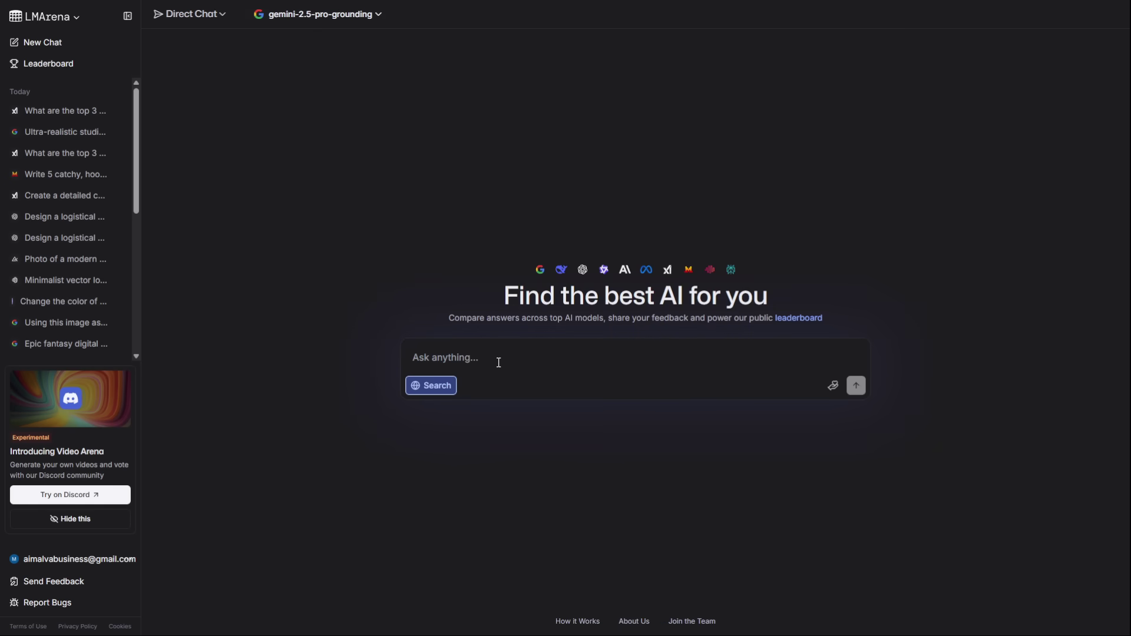
type("Create a detailed report on the potential impact of solid-state batteries on the electric vehicle market, citing data and forecasts from at least three reputable financial or tech news sources.")
key("Return")
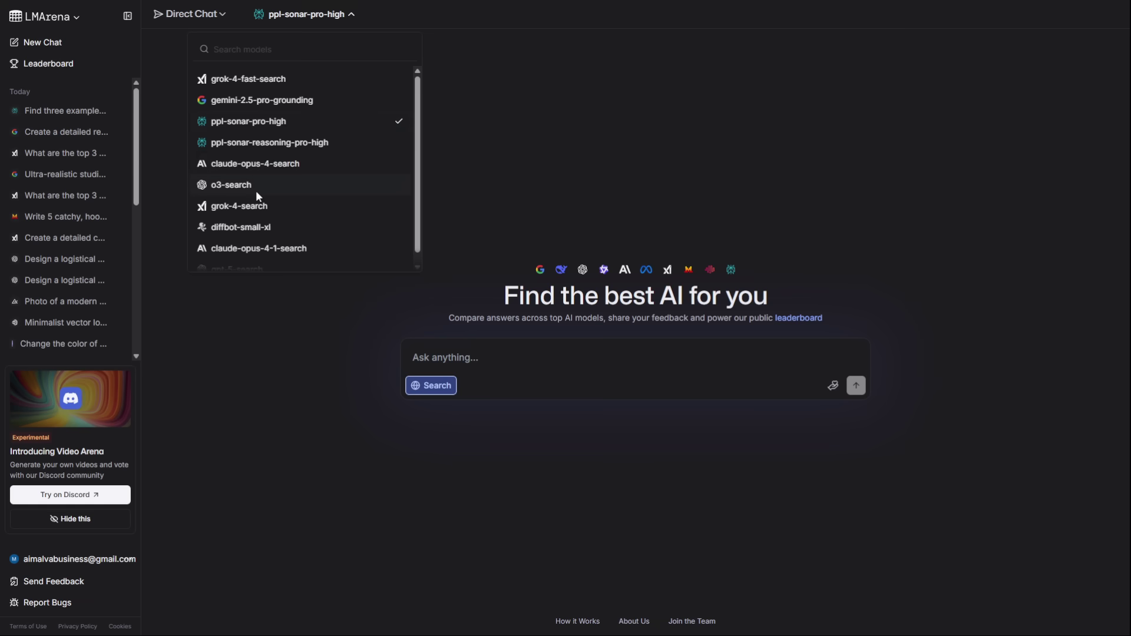
Send the web-search research question to o3-search
left_click(256, 187)
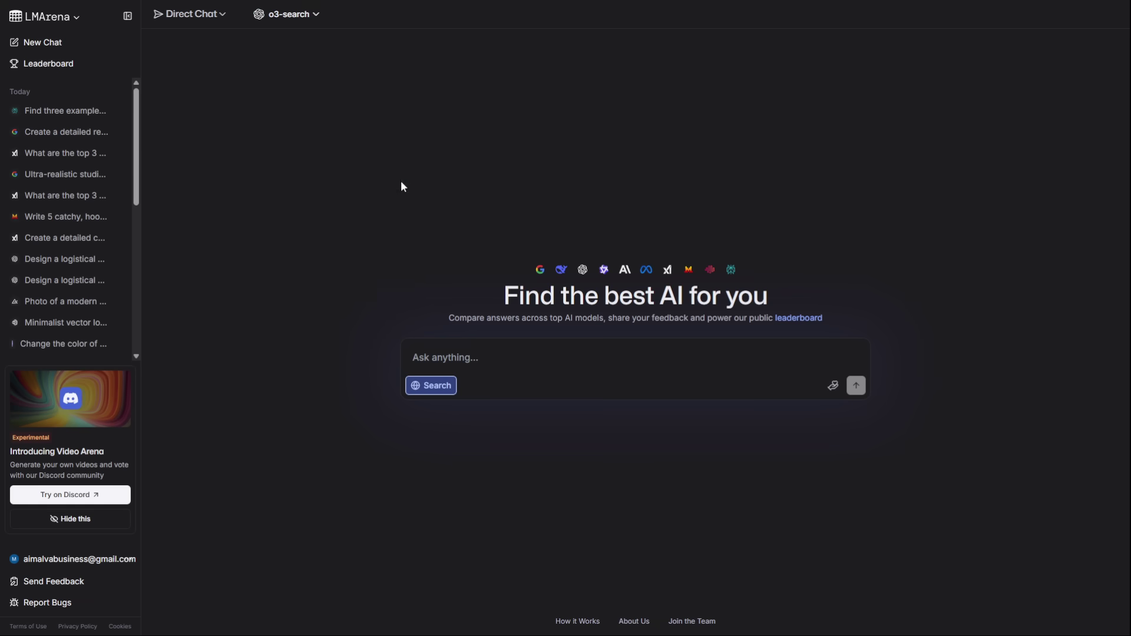
type("Find three examples of successful modern companies that were built using a 'Product-Led Growth' strategy and briefly explain how they implemented it.")
key("Return")
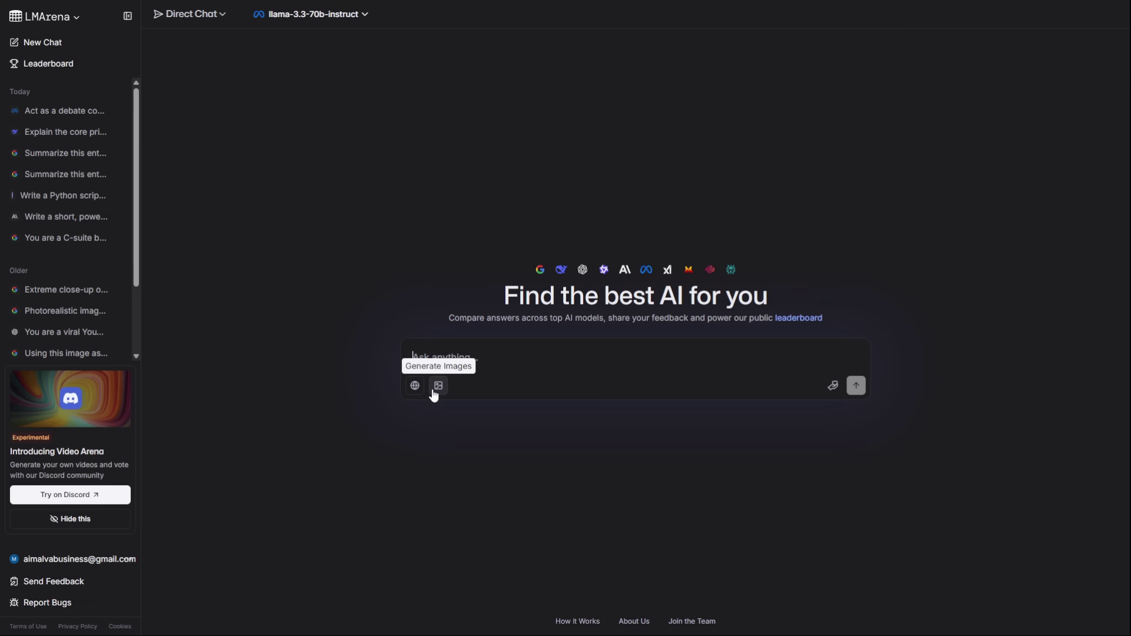
In image mode with gemini-2.5-flash-image-preview, enter the dish identification prompt and attach the dish photo
left_click(433, 386)
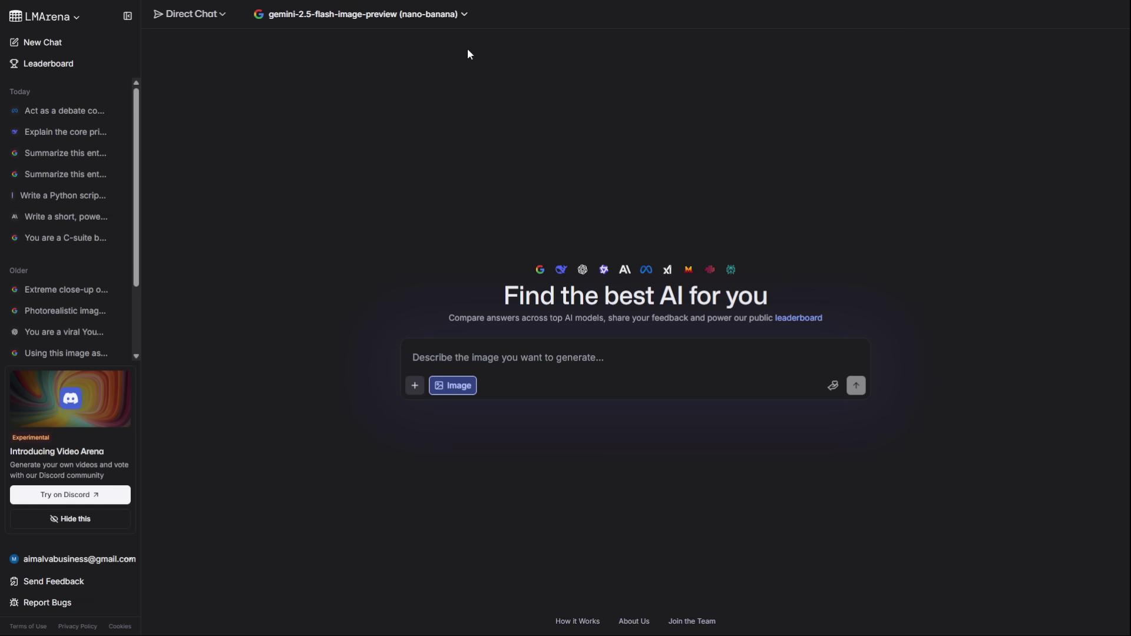
left_click(463, 16)
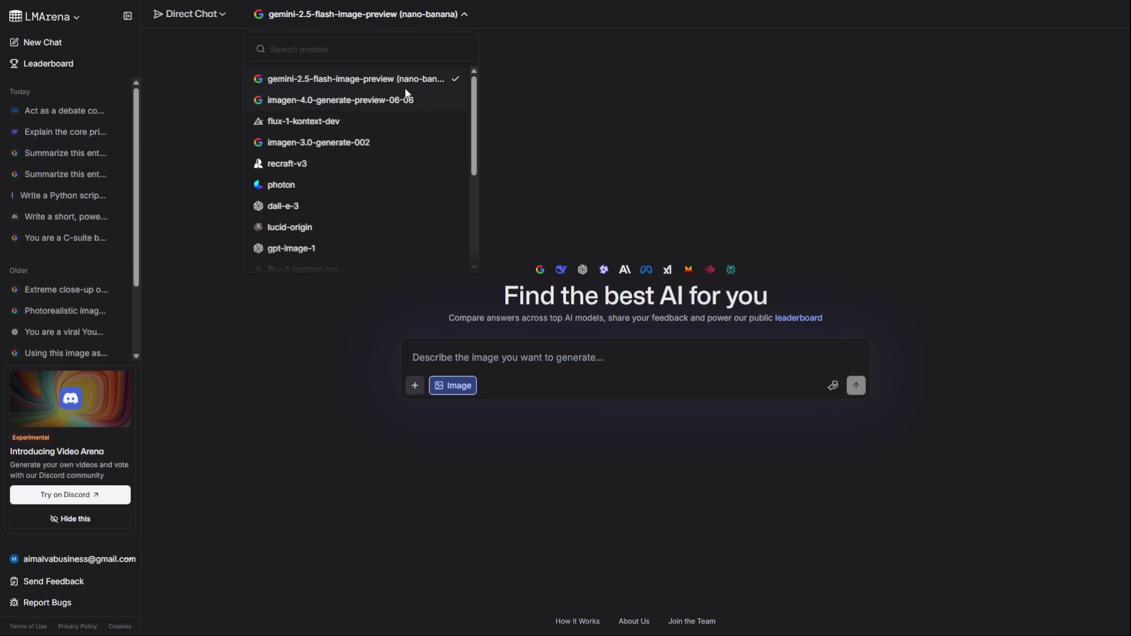
left_click(386, 79)
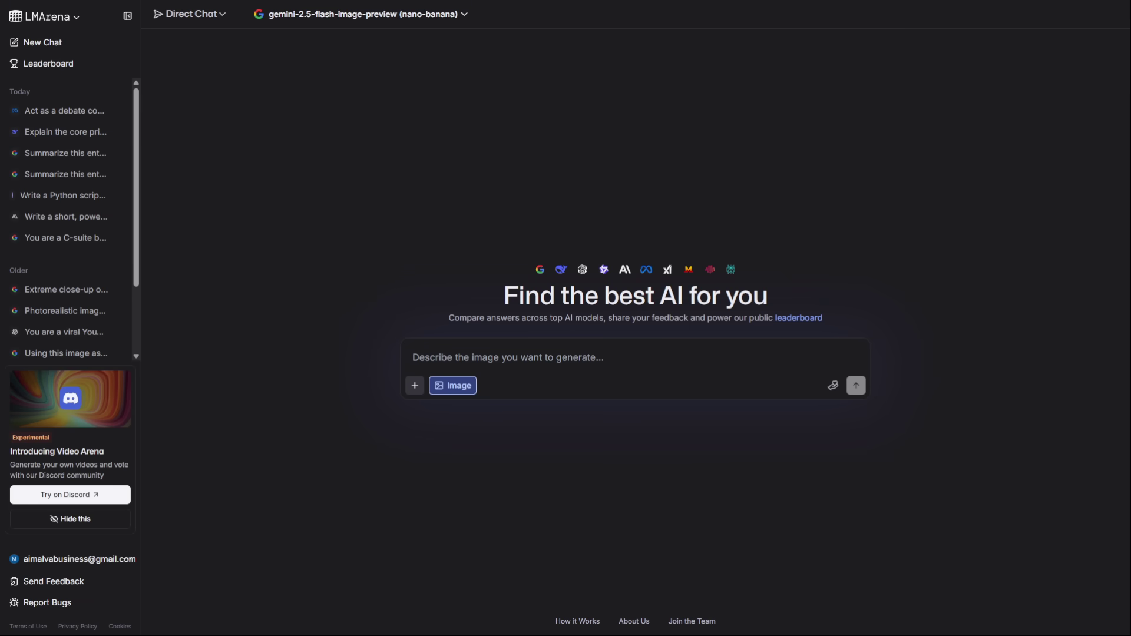
type("Identify every ingredient you can see in this dish. Based on the ingredients and presentation style, what is the most likely country of origin for this recipe and why?")
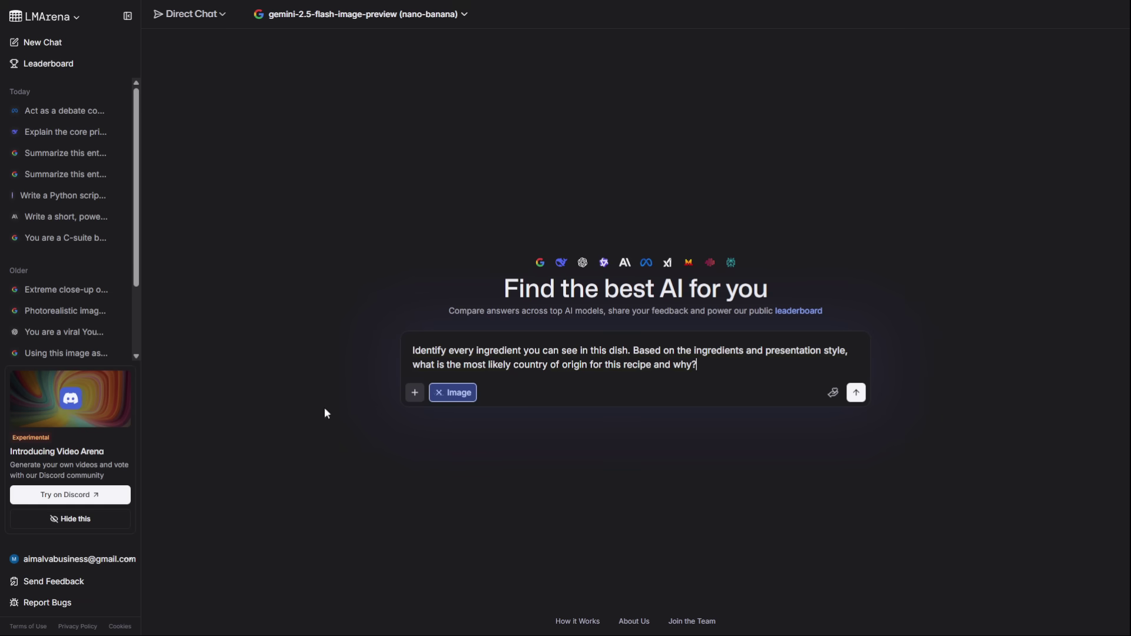
key("ctrl+v")
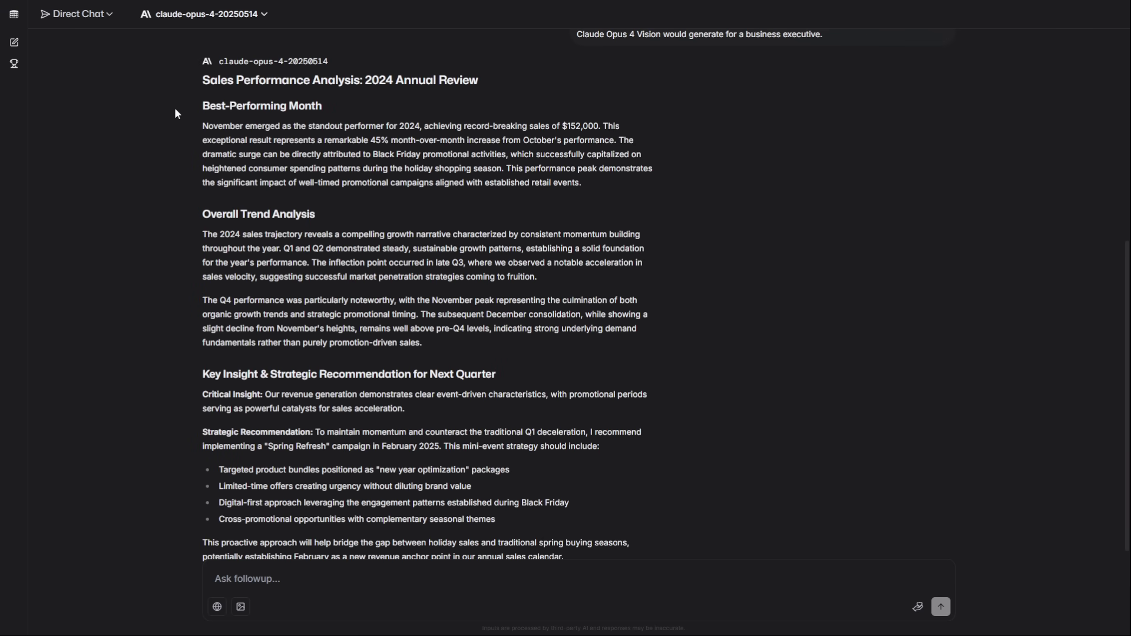
Review the end of the sales analysis, select its title, then leave for a fresh empty chat
scroll(417, 137, "down", 1)
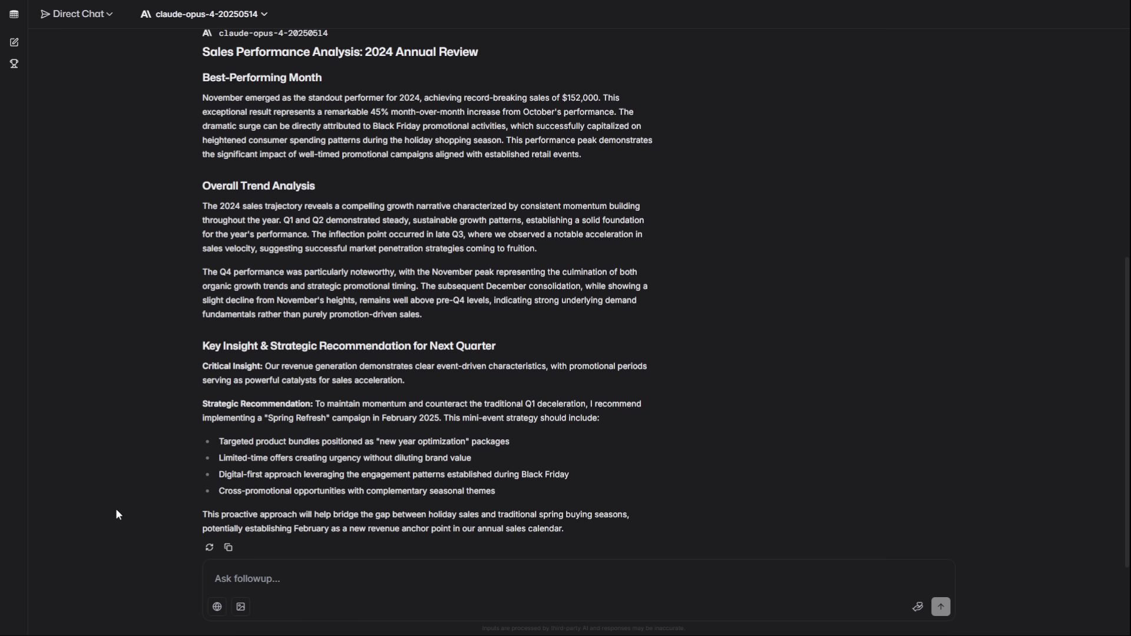
left_click_drag(196, 53, 478, 53)
left_click(642, 98)
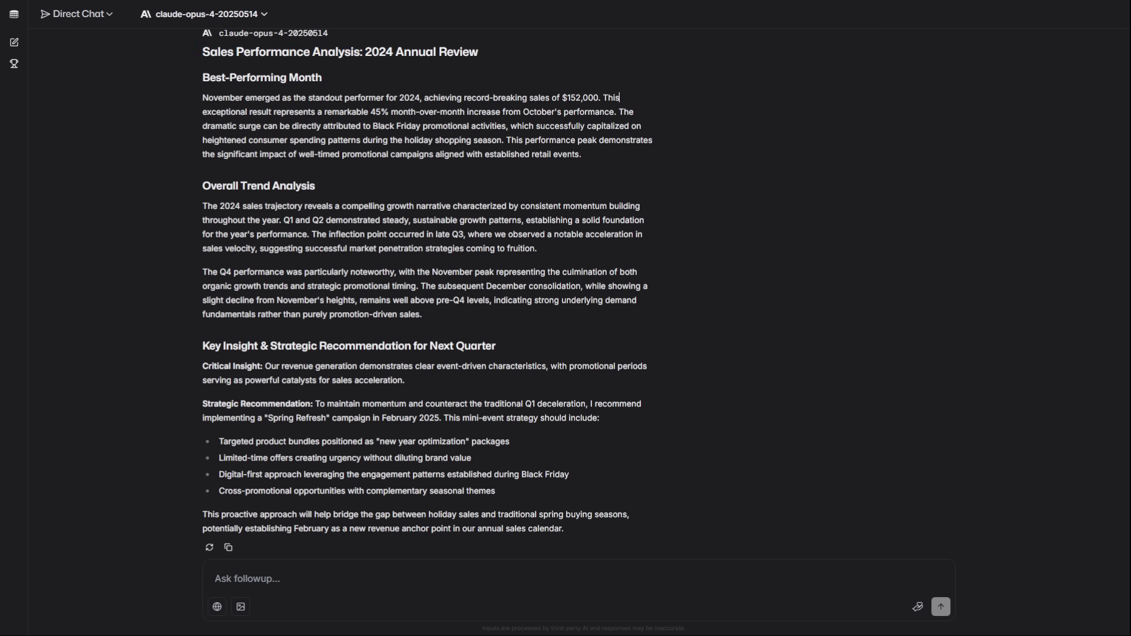
left_click(14, 42)
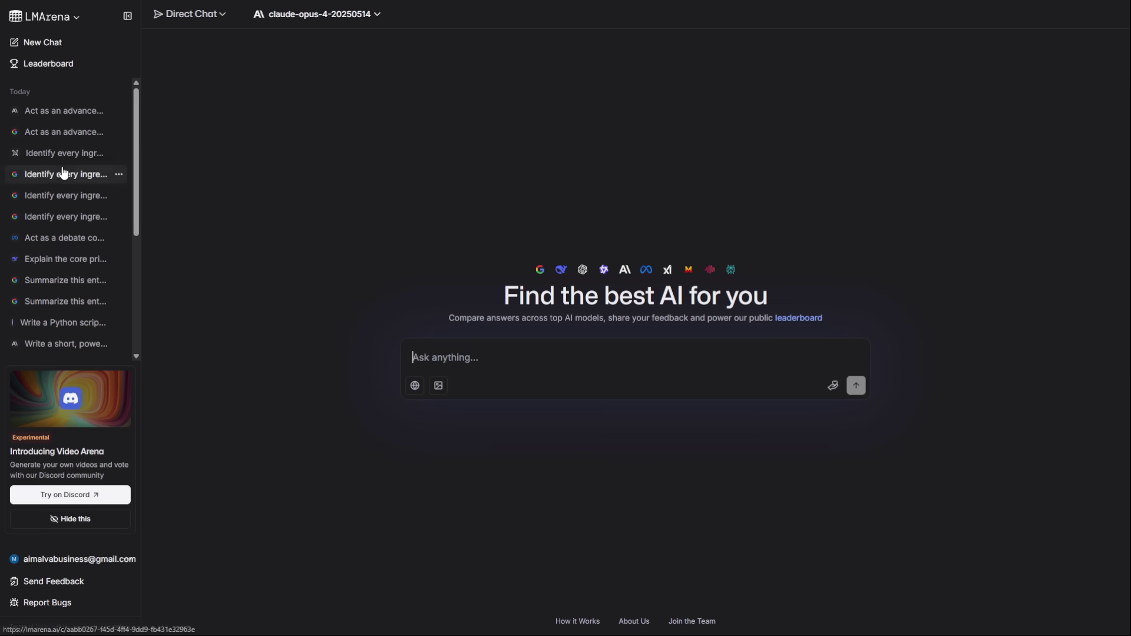
In image-generation mode, search for and select imagen-4.0-ultra-generate-preview-06-06, after enlarging the watchmaker image
left_click(437, 386)
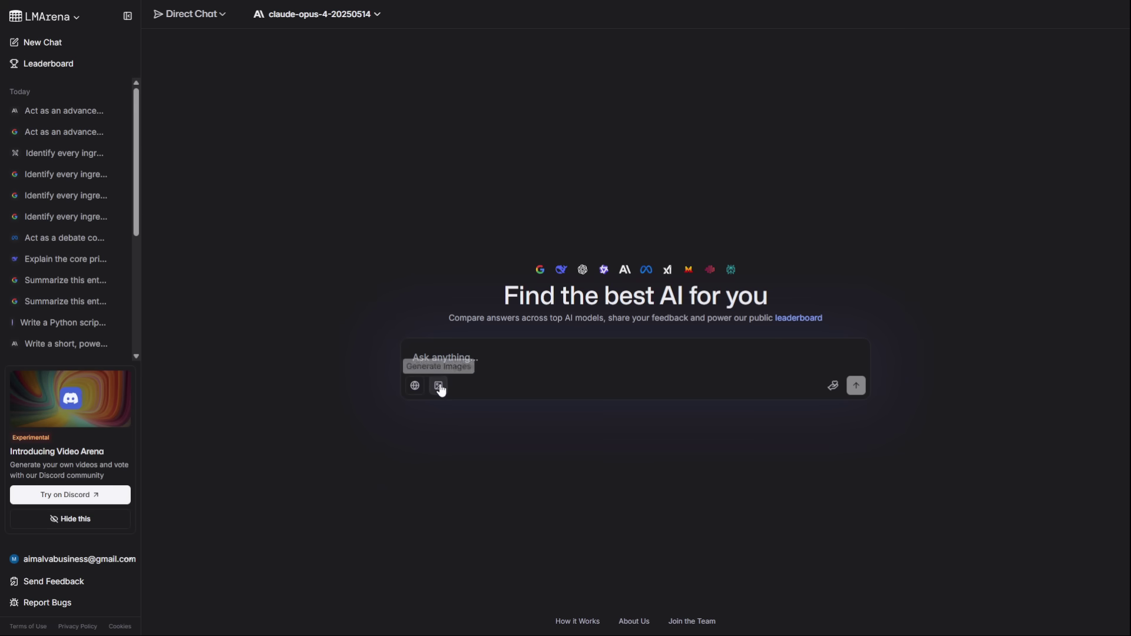
left_click(309, 16)
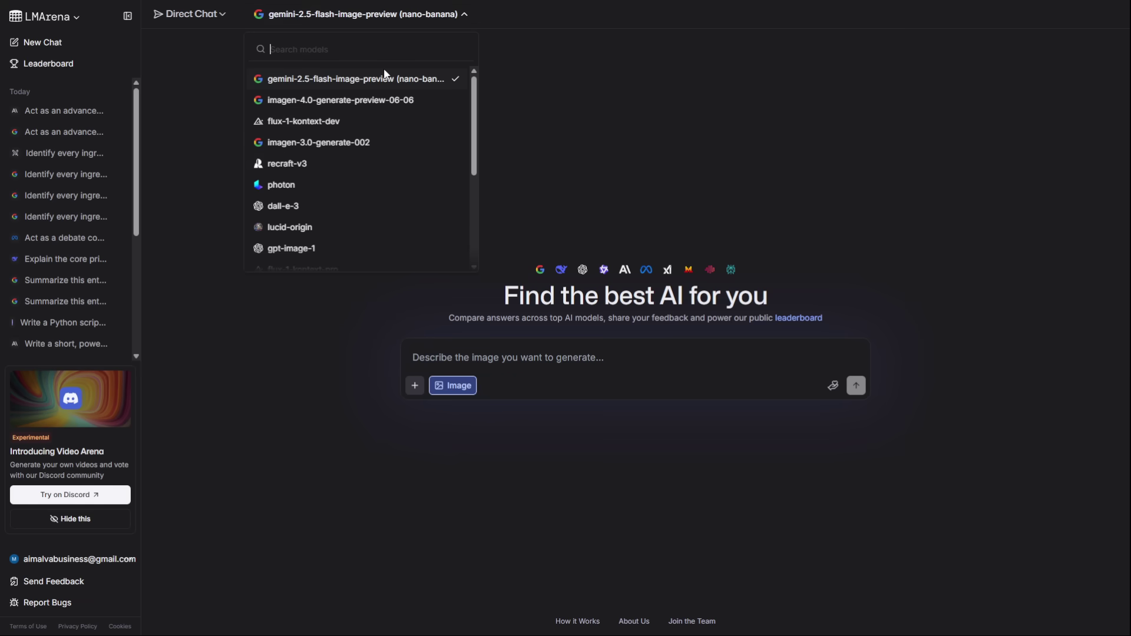
type("se")
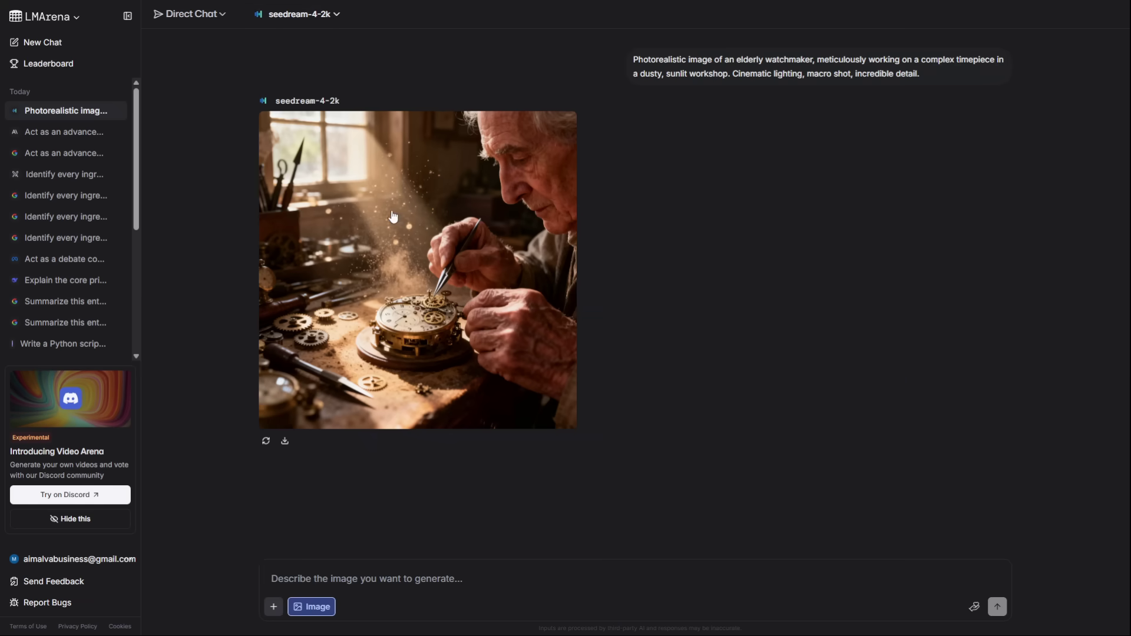
left_click(389, 212)
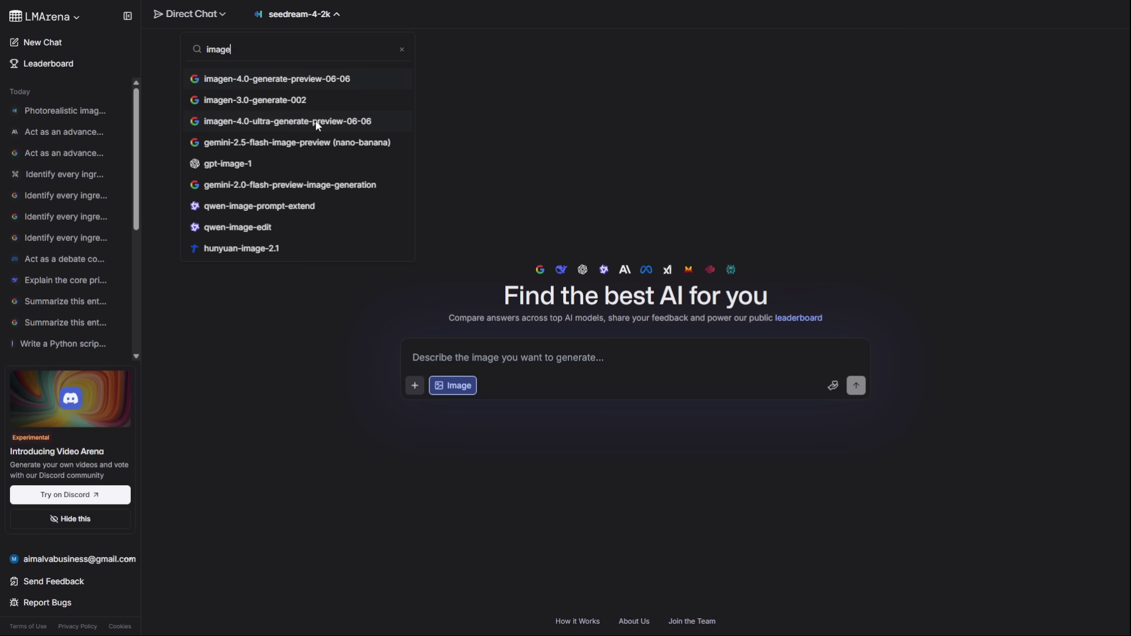
left_click(316, 122)
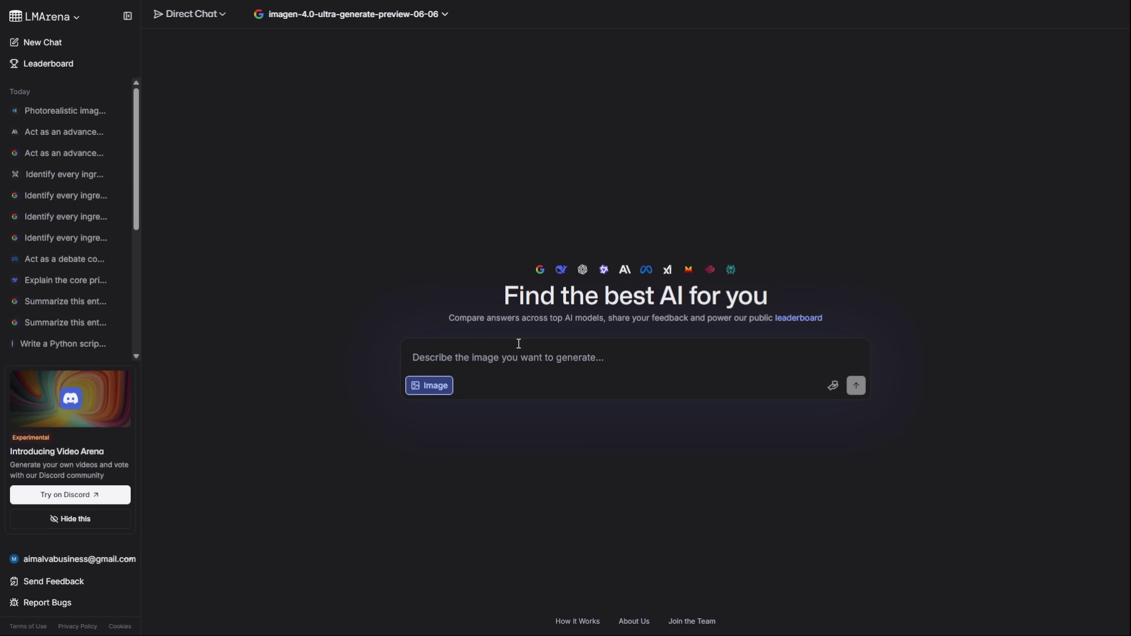
Generate the glowing crystal-mountain dragon under a nebula sky, view it enlarged, then select gemini-2.5-flash-image-preview
type("Epic fantasy digital painting of a glowing ethereal dragon coiled around a crystalline mountain peak under a starry nebula sky. Vibrant colors, high fantasy style.")
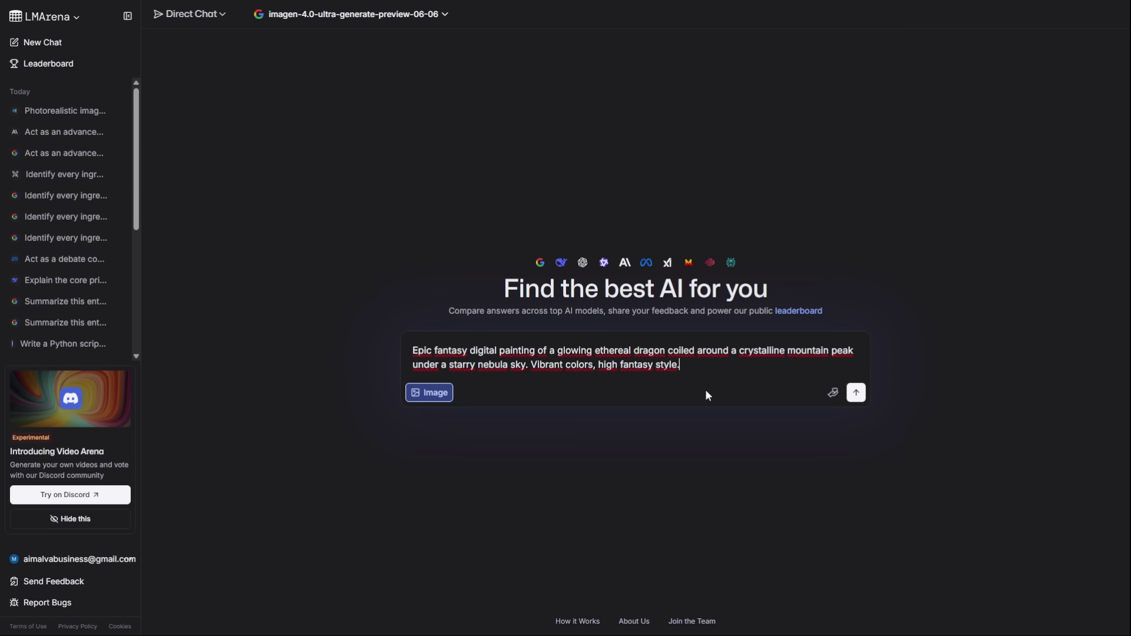
left_click(856, 393)
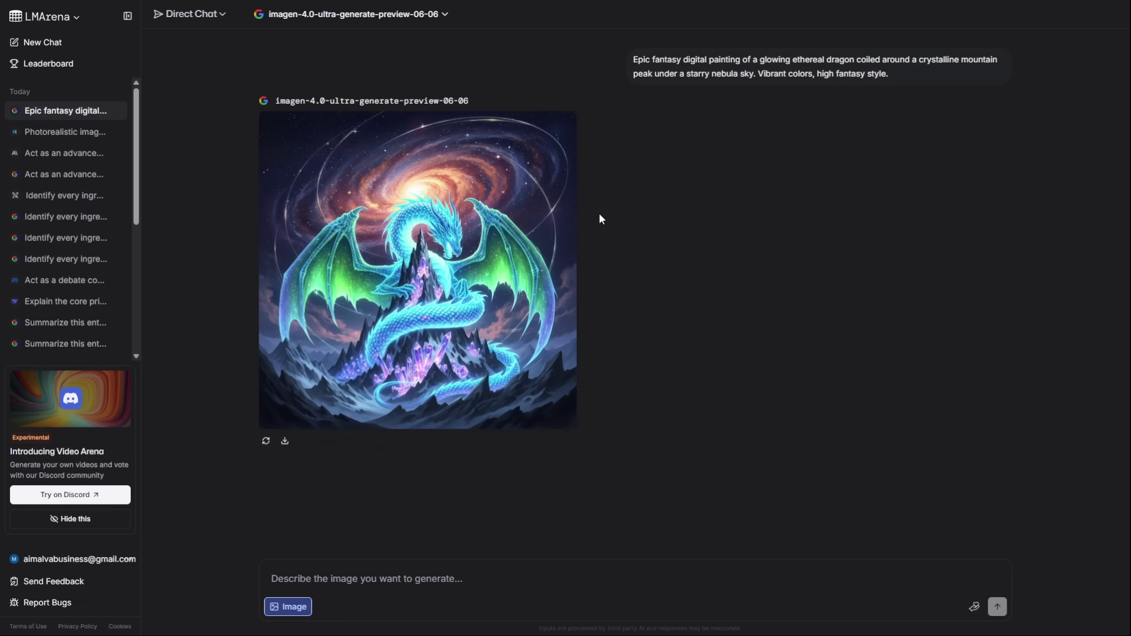
left_click(463, 196)
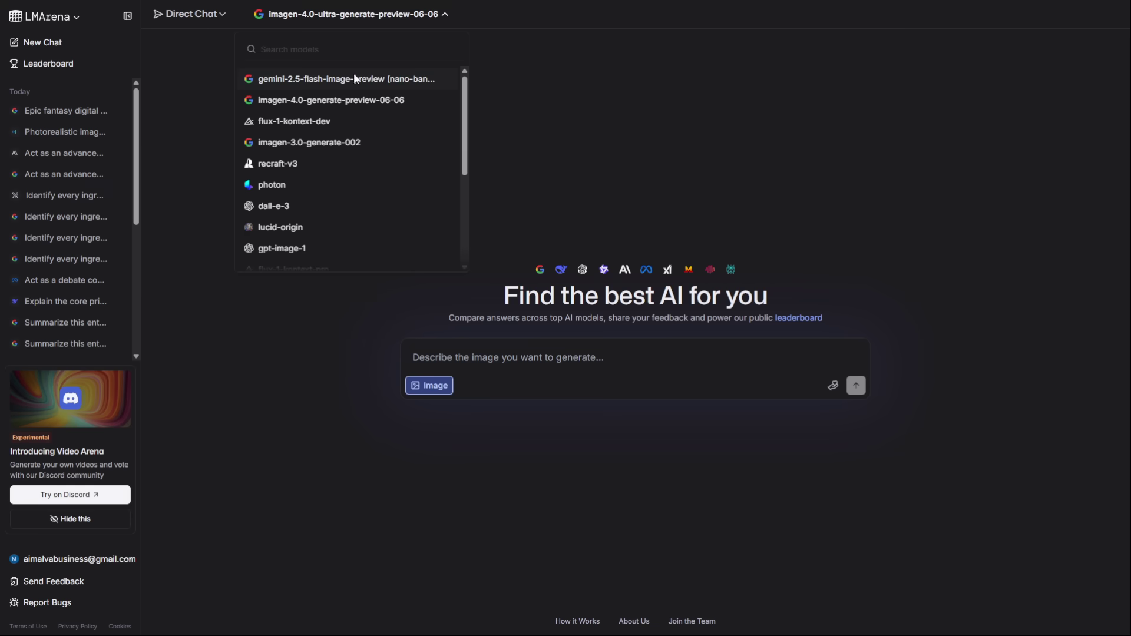
left_click(354, 80)
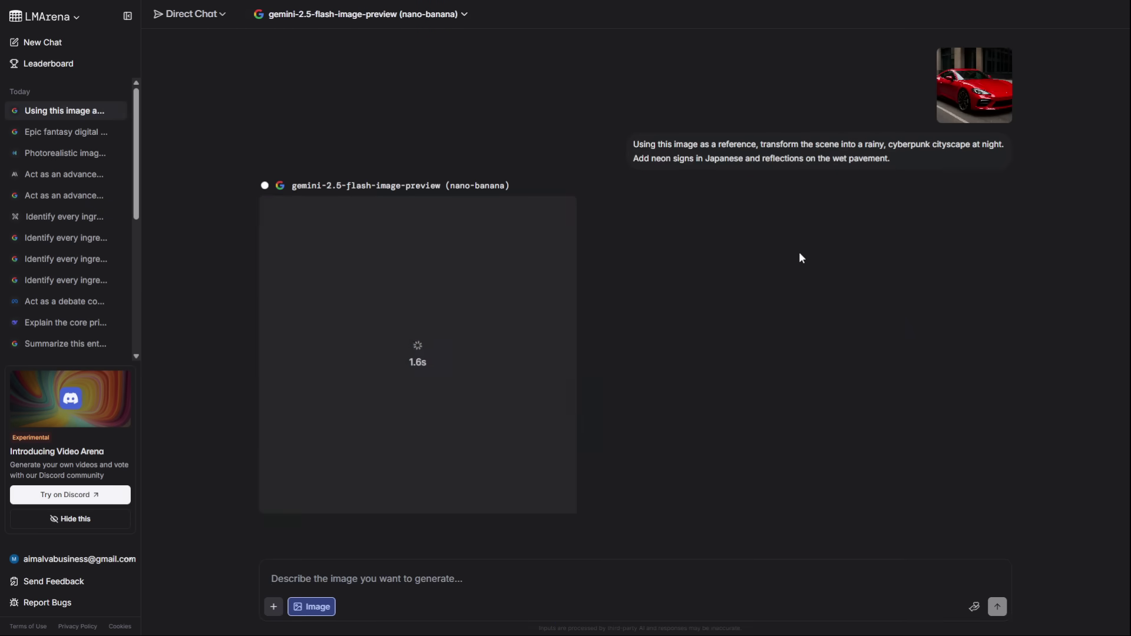
Compare the original red car photo with the rainy neon cyberpunk street result at full size
left_click(960, 83)
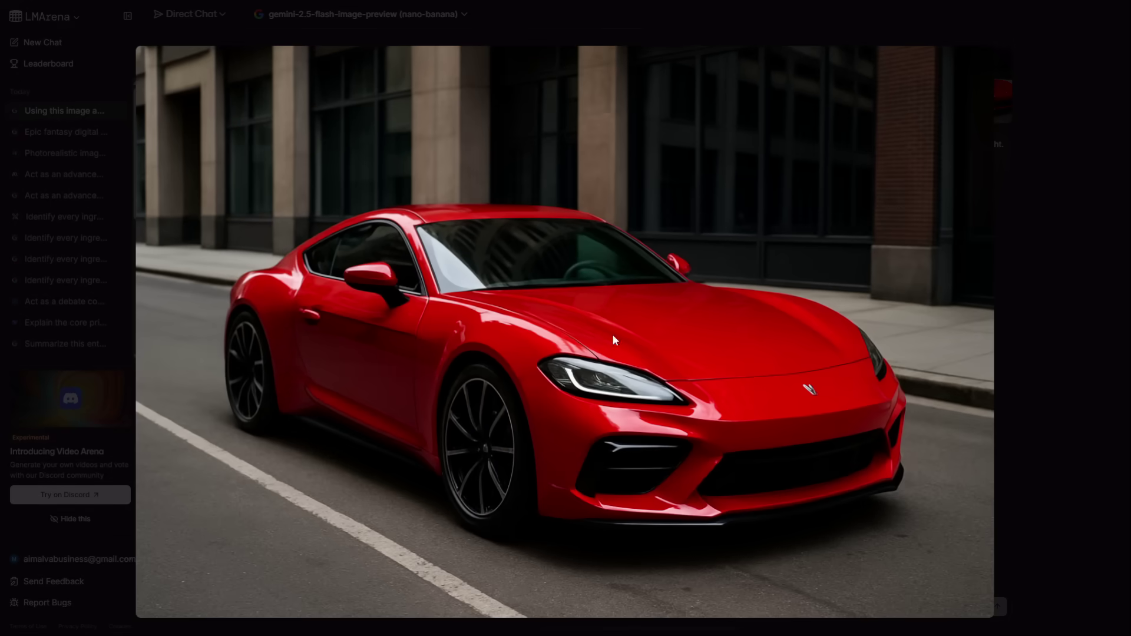
left_click(1105, 368)
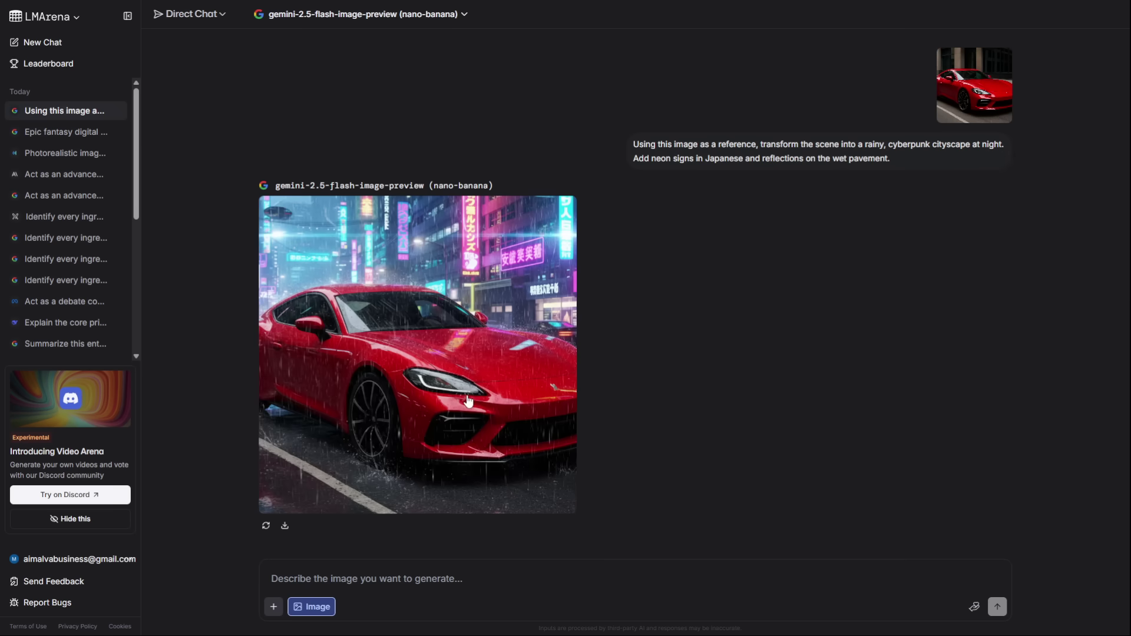
left_click(468, 401)
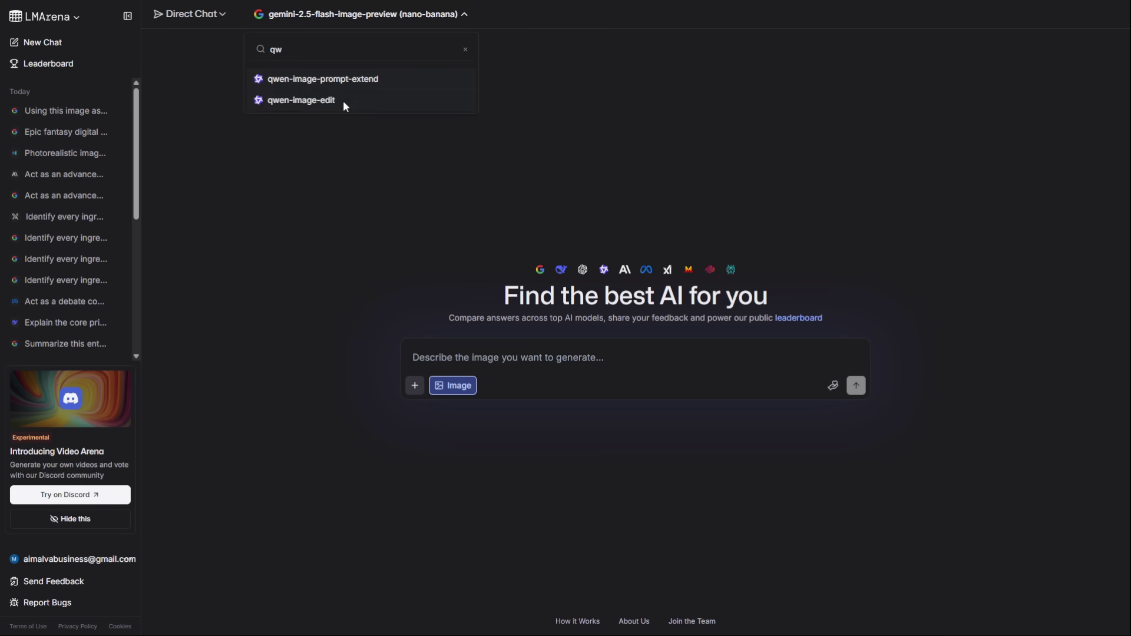
With qwen-image-edit selected, submit the prompt recolouring the blue t-shirt vibrant red, keeping its logo
left_click(343, 100)
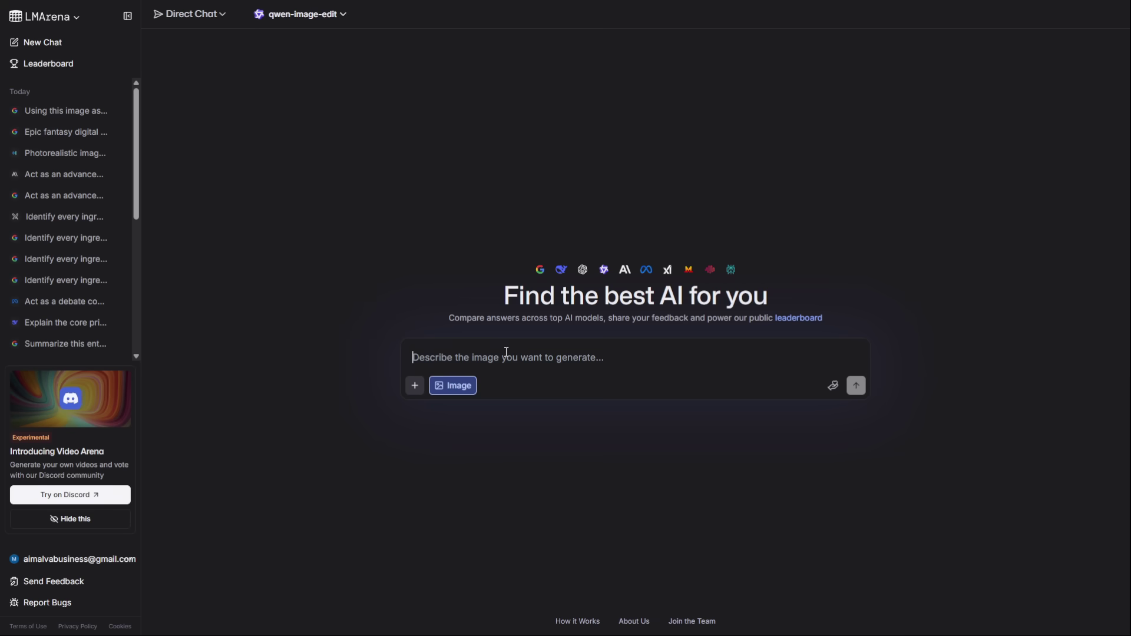
type("Change the color of the t-shirt in this photo from blue to a vibrant red, but keep the logo on the shirt exactly the same.")
key("Return")
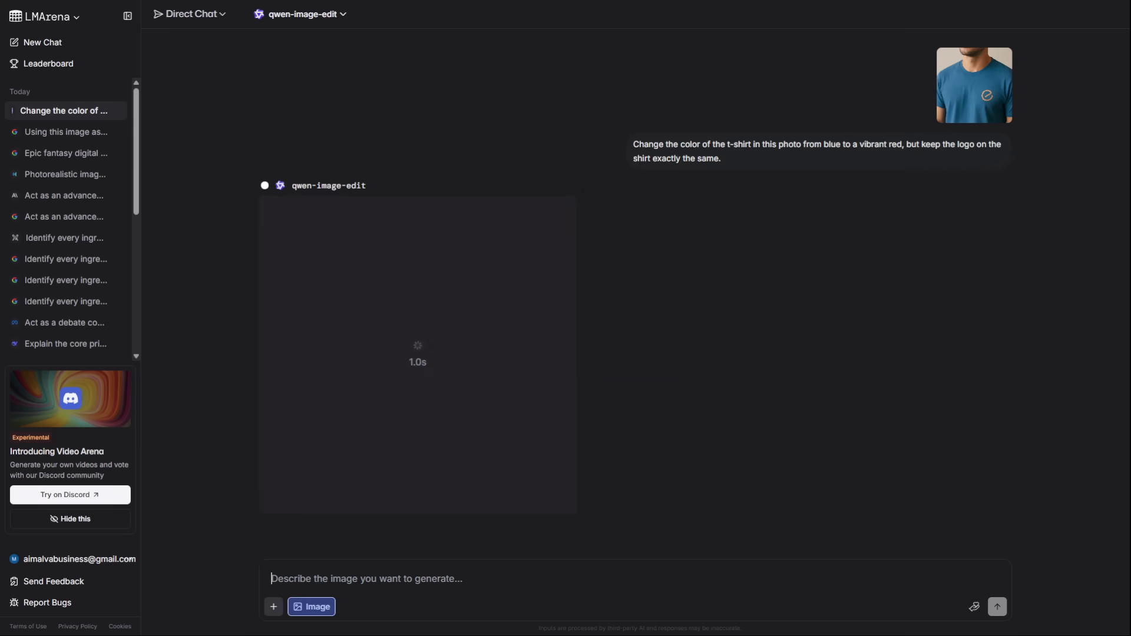
Compare the original blue t-shirt photo and the red t-shirt result enlarged
left_click(961, 105)
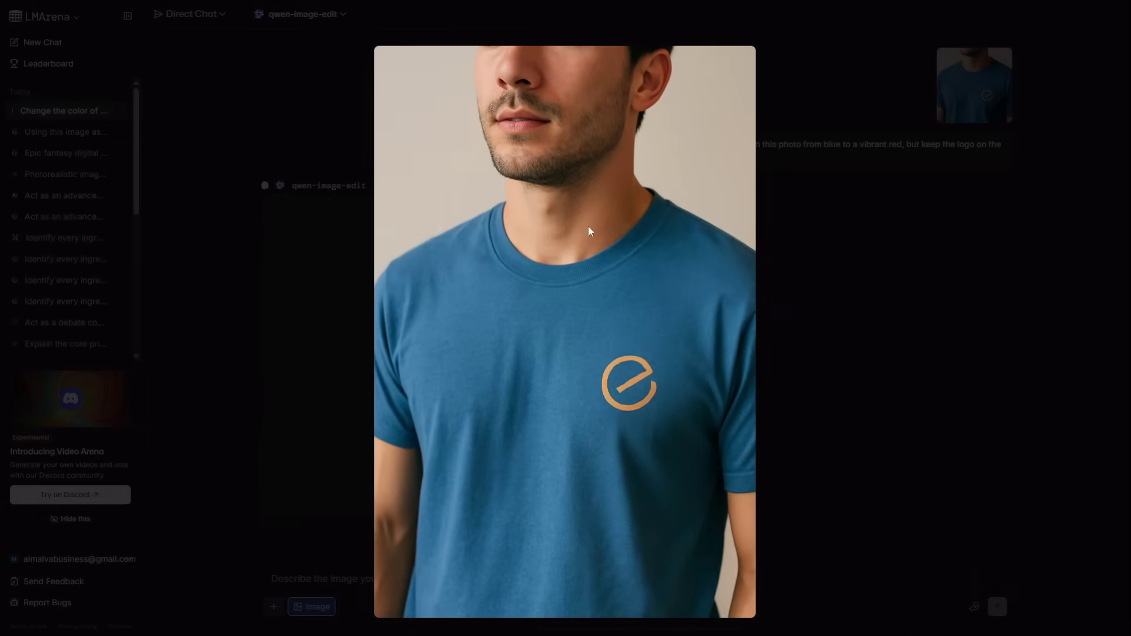
left_click(907, 285)
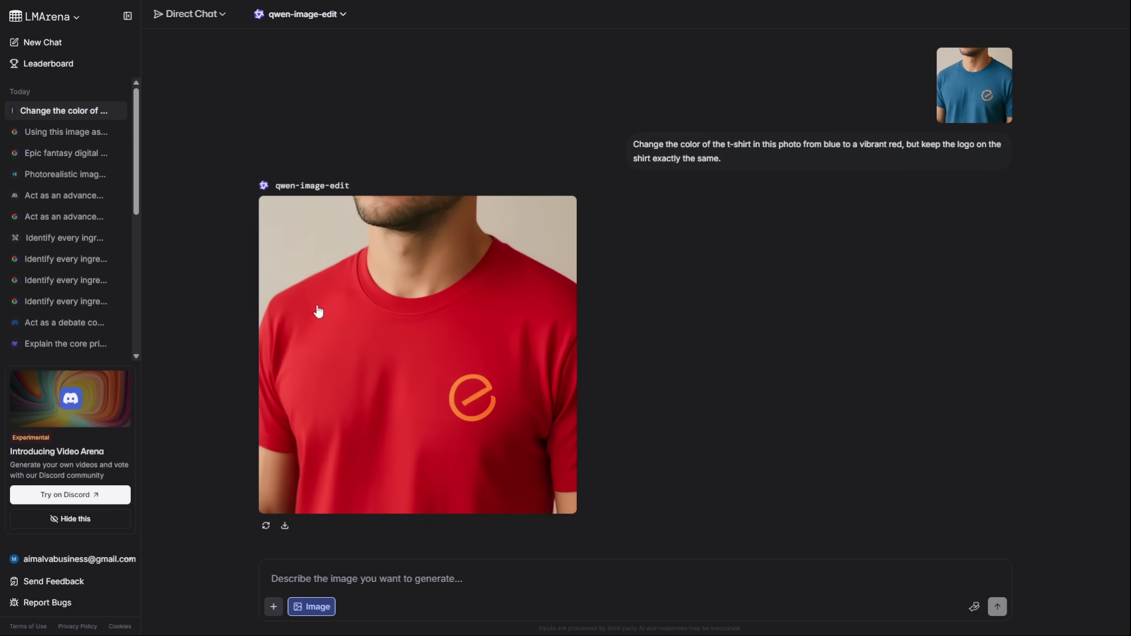
left_click(334, 317)
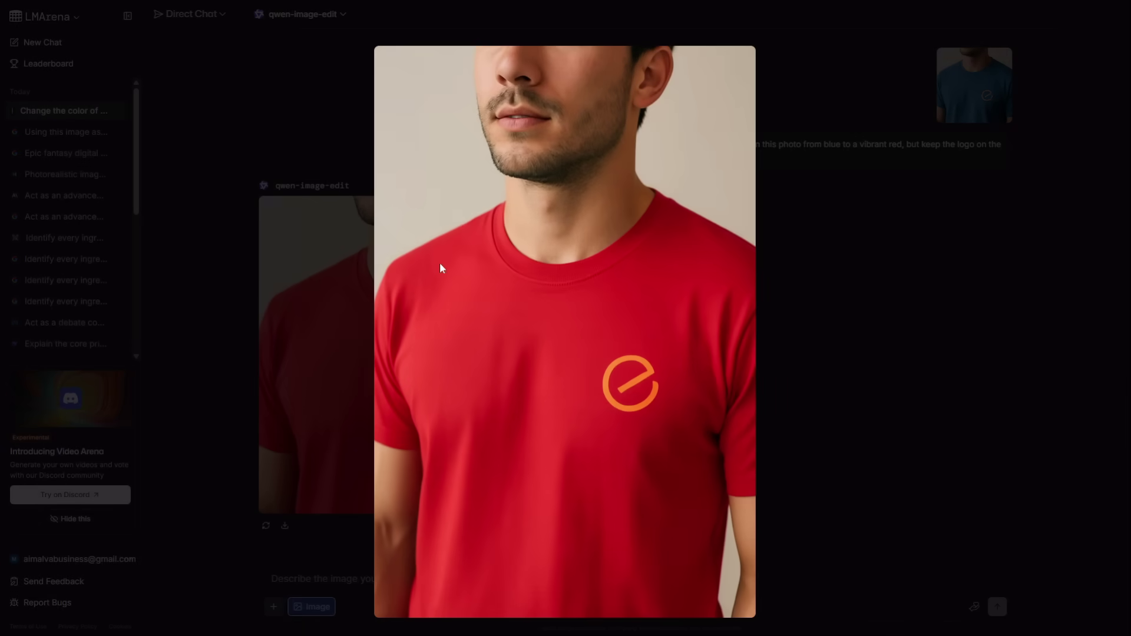
left_click(993, 382)
left_click(451, 406)
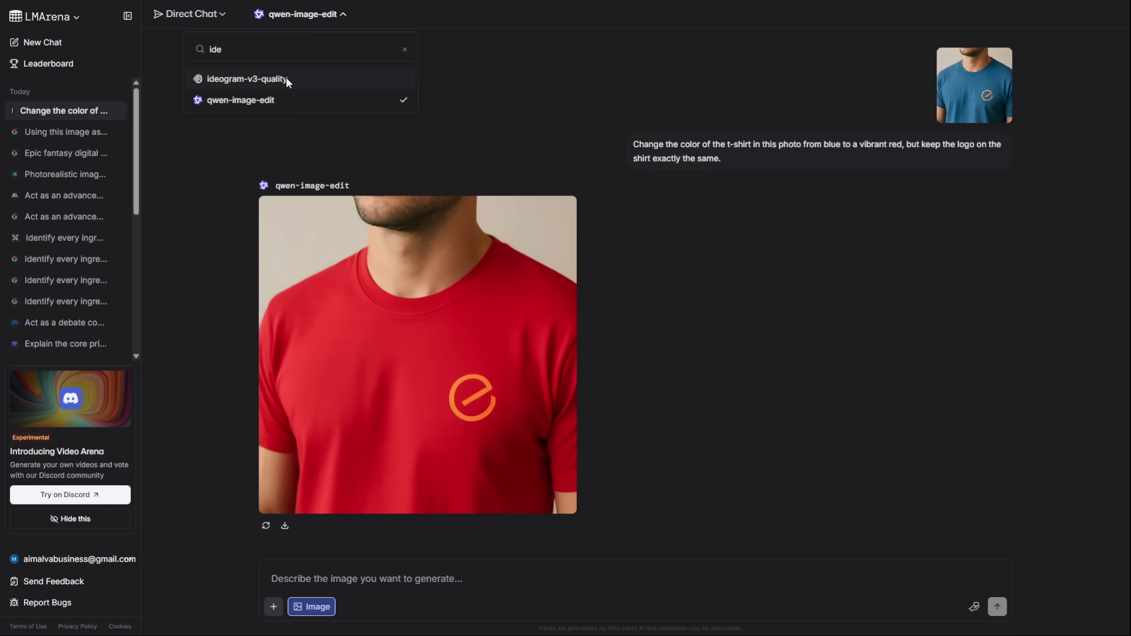
Choose ideogram-v3-quality, start a new chat, and send the modern glass house prompt
left_click(285, 79)
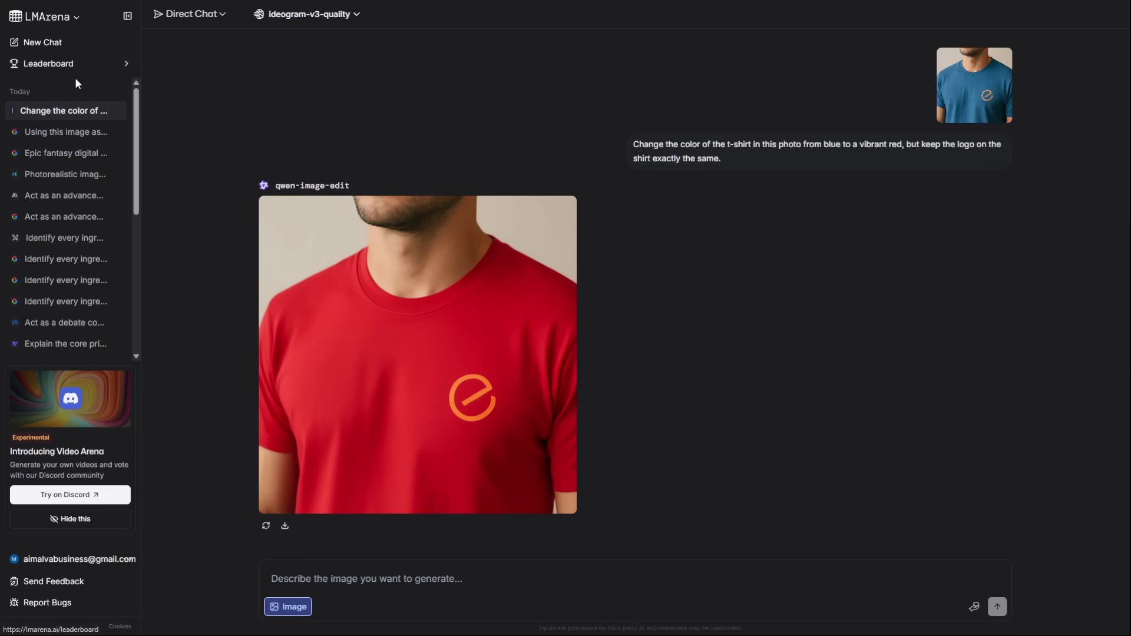
left_click(70, 44)
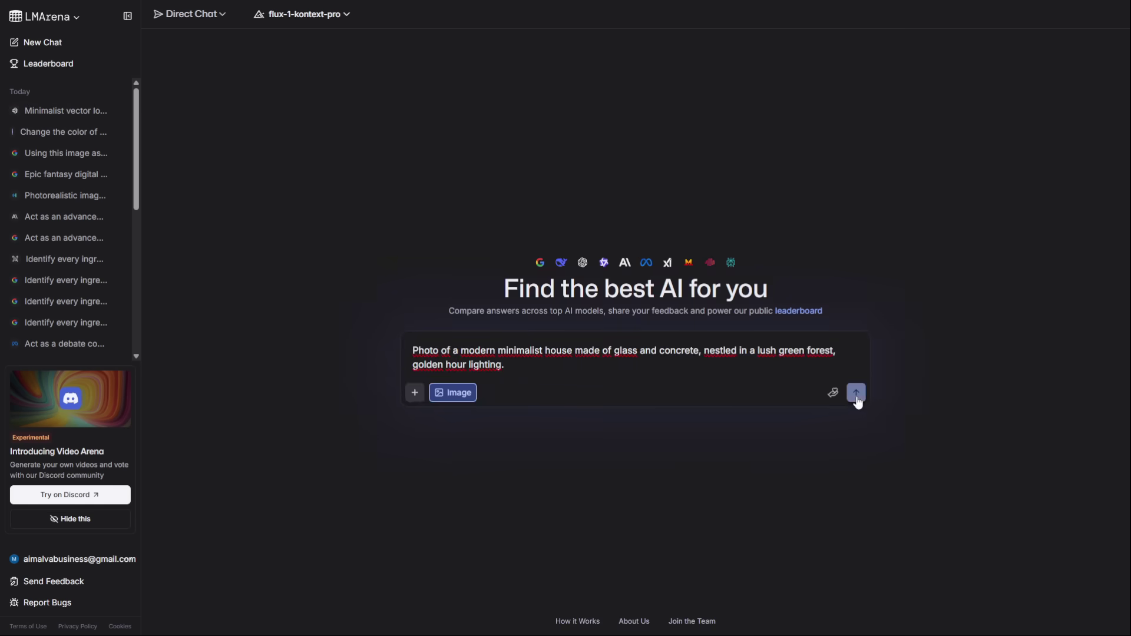
left_click(855, 395)
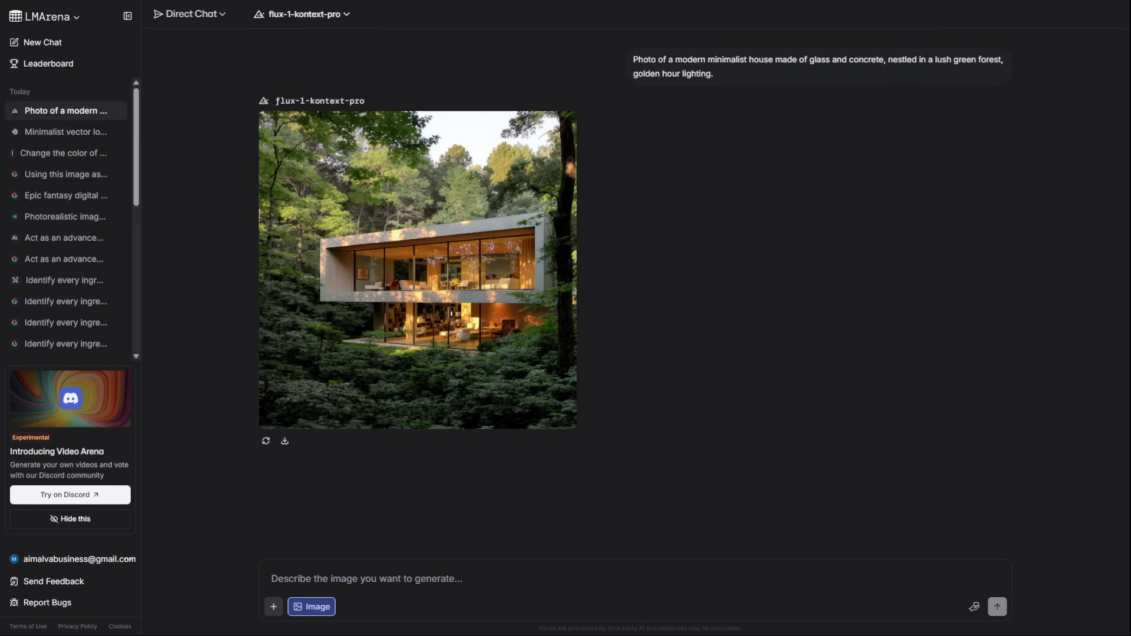
View the generated glass house image enlarged, then switch the model to gpt-5-chat and mistral-medium-2508
left_click(418, 269)
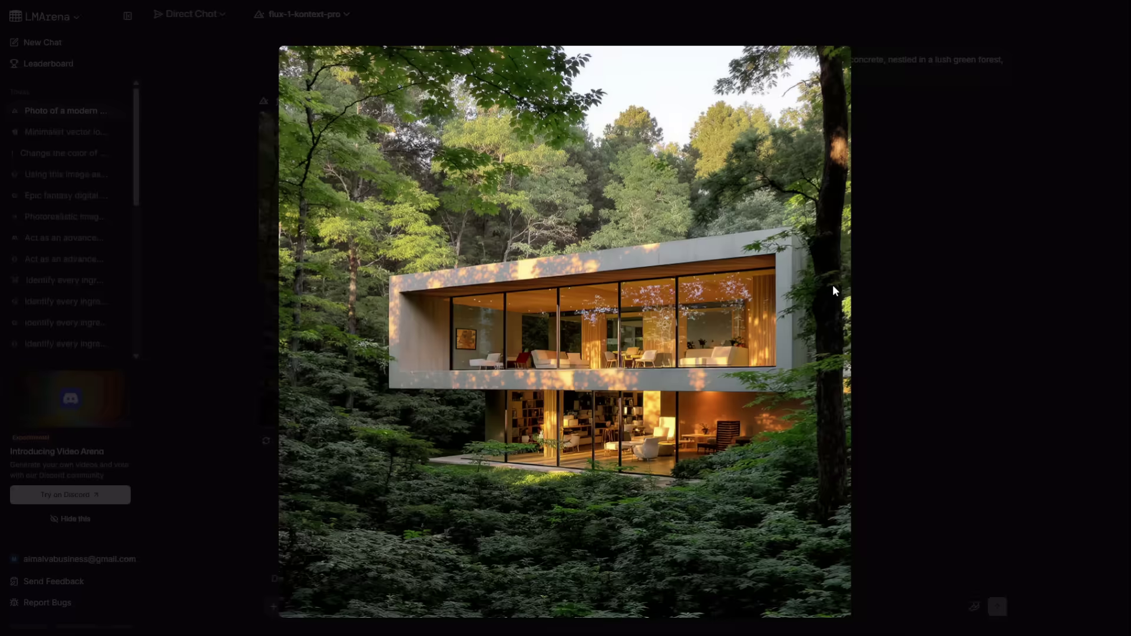
left_click(925, 224)
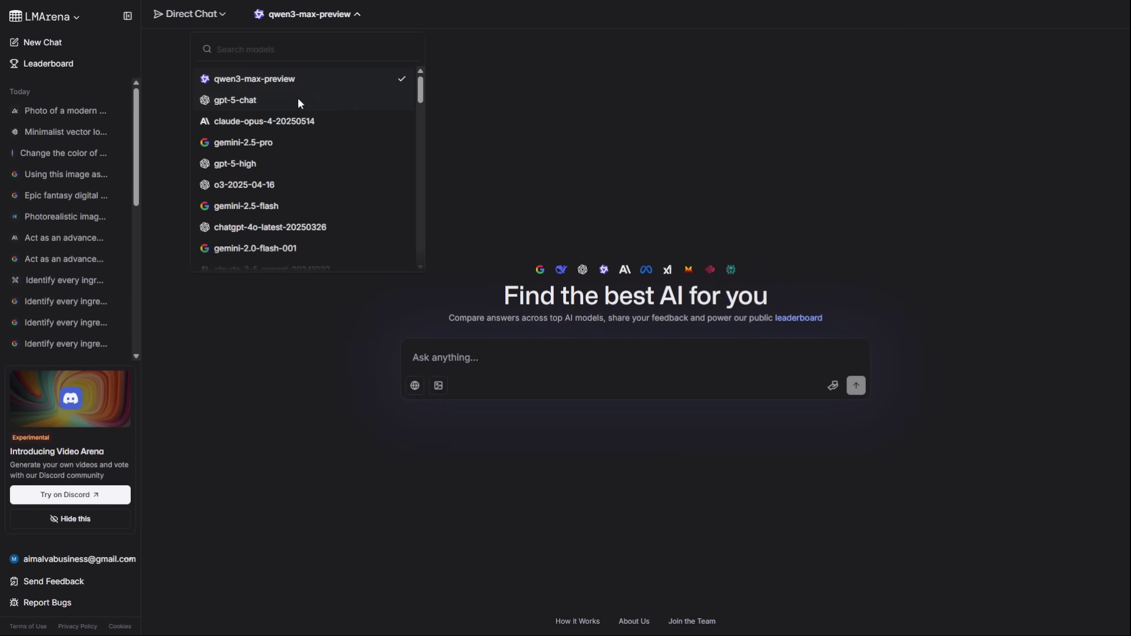
left_click(298, 100)
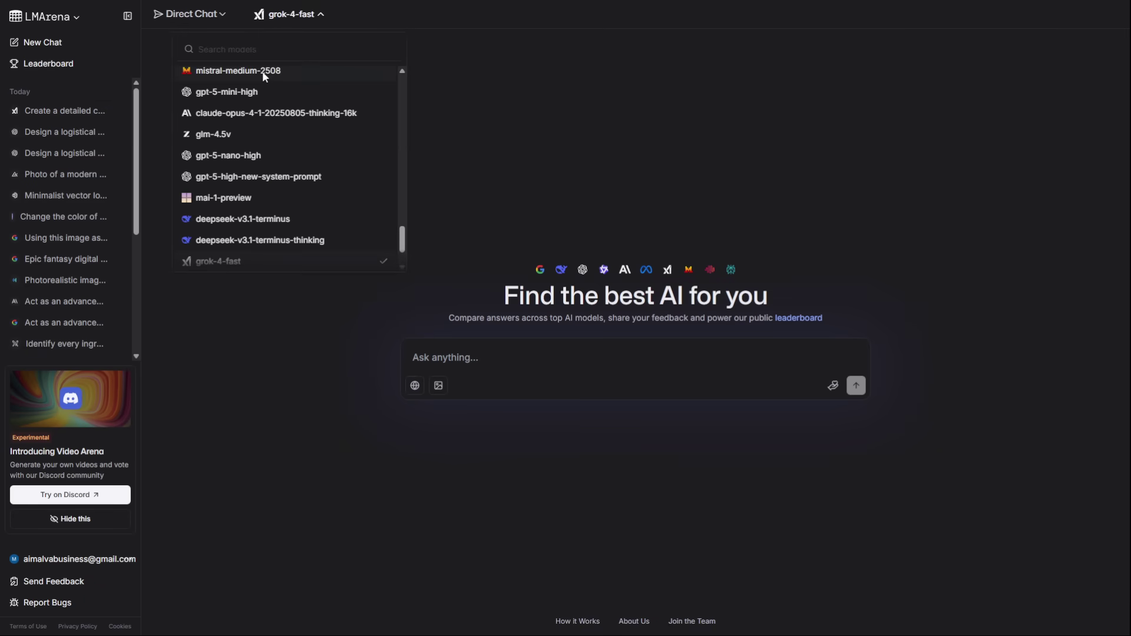
left_click(264, 70)
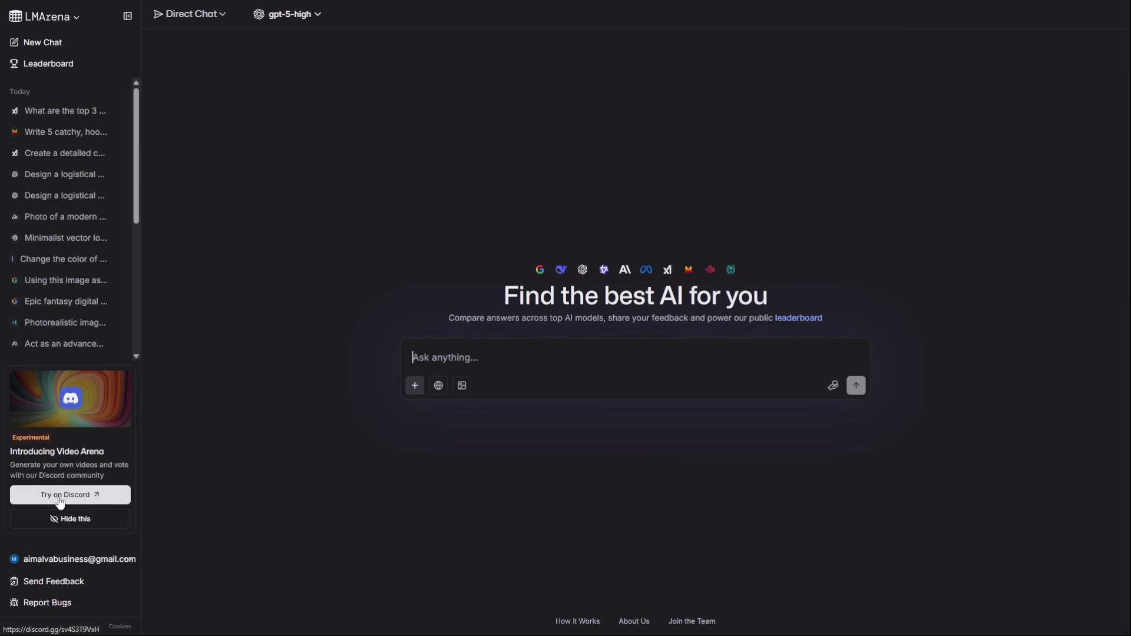
In Discord's #video-arena-1, send the eagle-in-a-thunderstorm prompt with the /video command
left_click(60, 501)
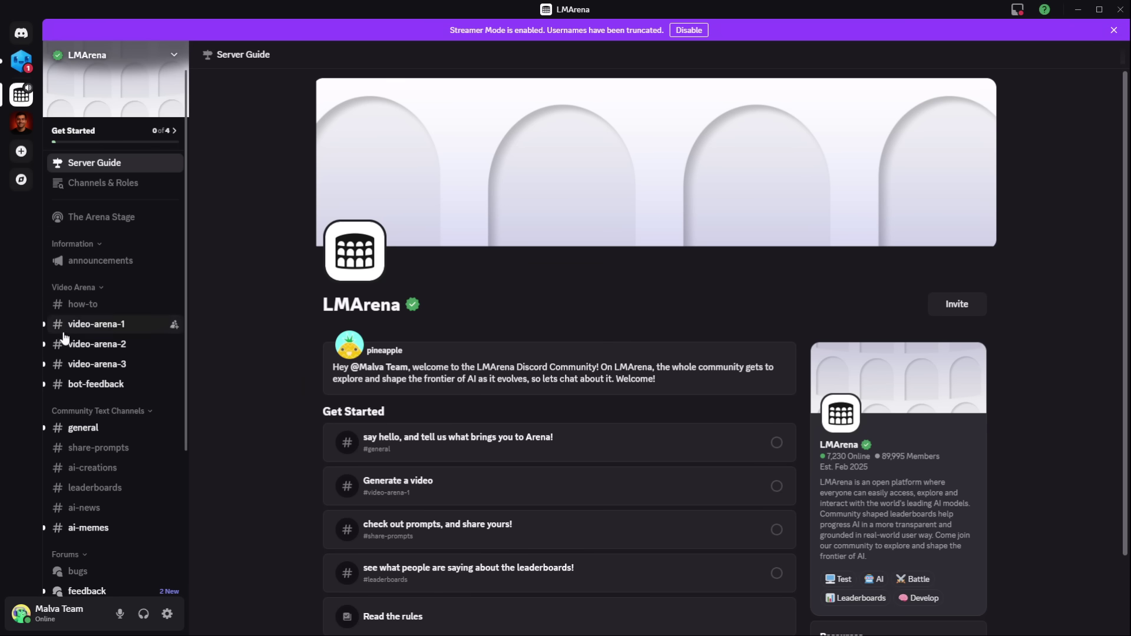
left_click(76, 325)
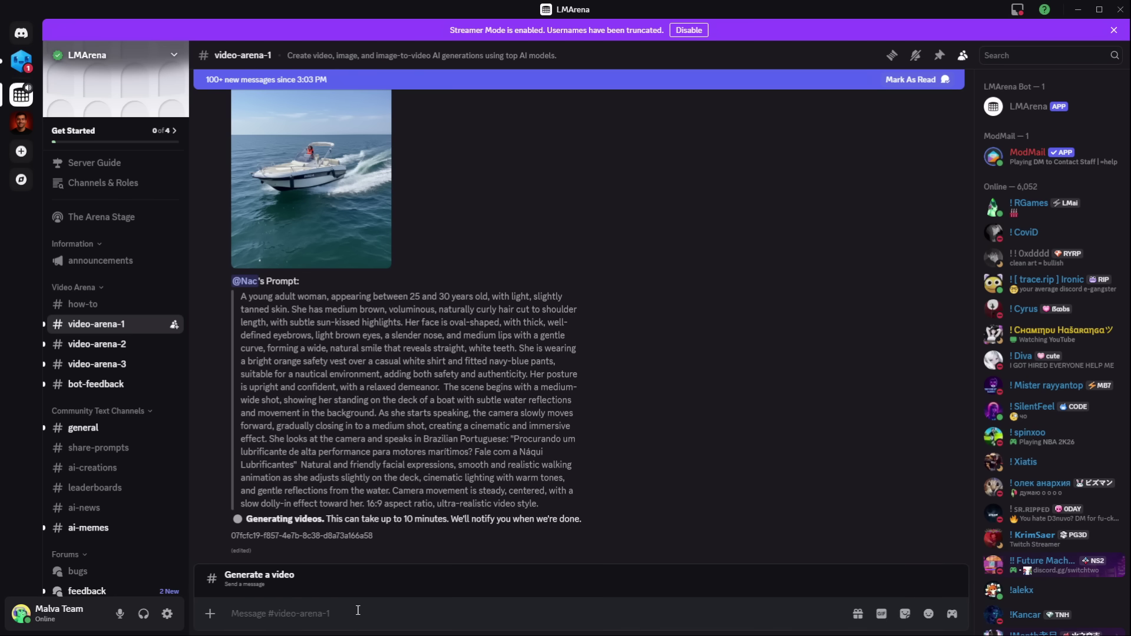
type("/vide")
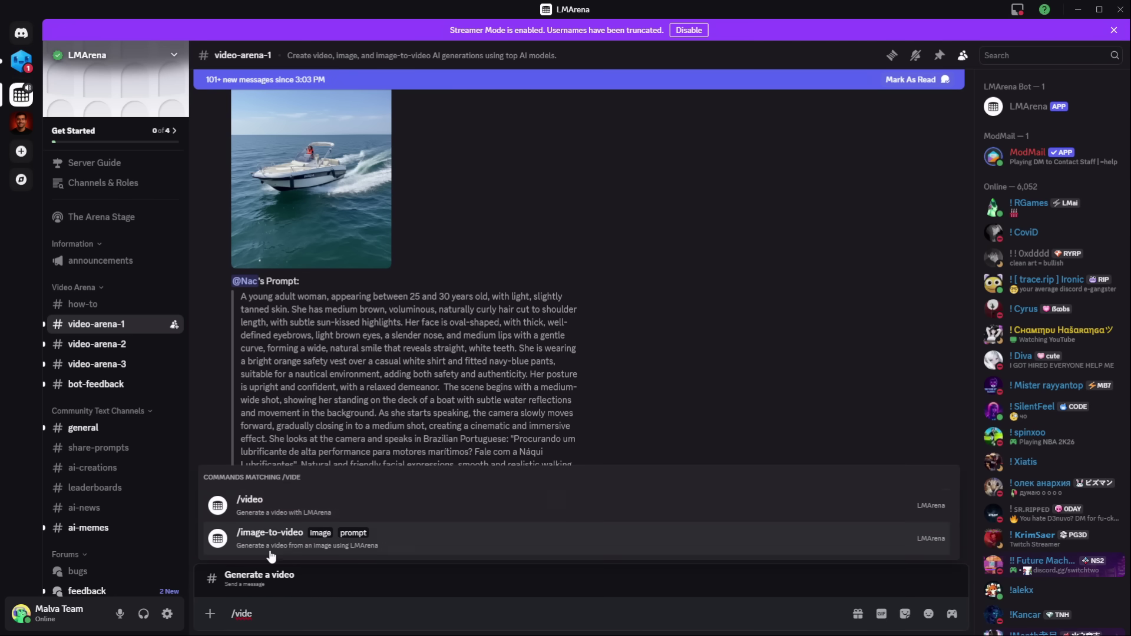
left_click(263, 514)
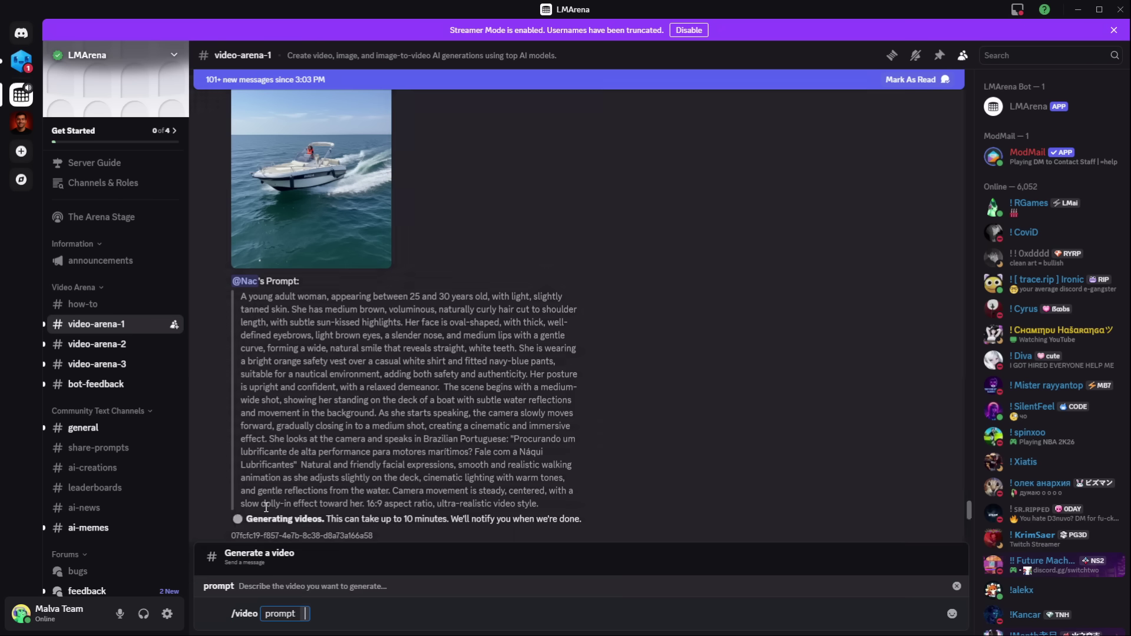
type("cinematic slow-motion shot of a majestic eagle soaring through a thunderstorm, lightning flashes illuminating its feathers.")
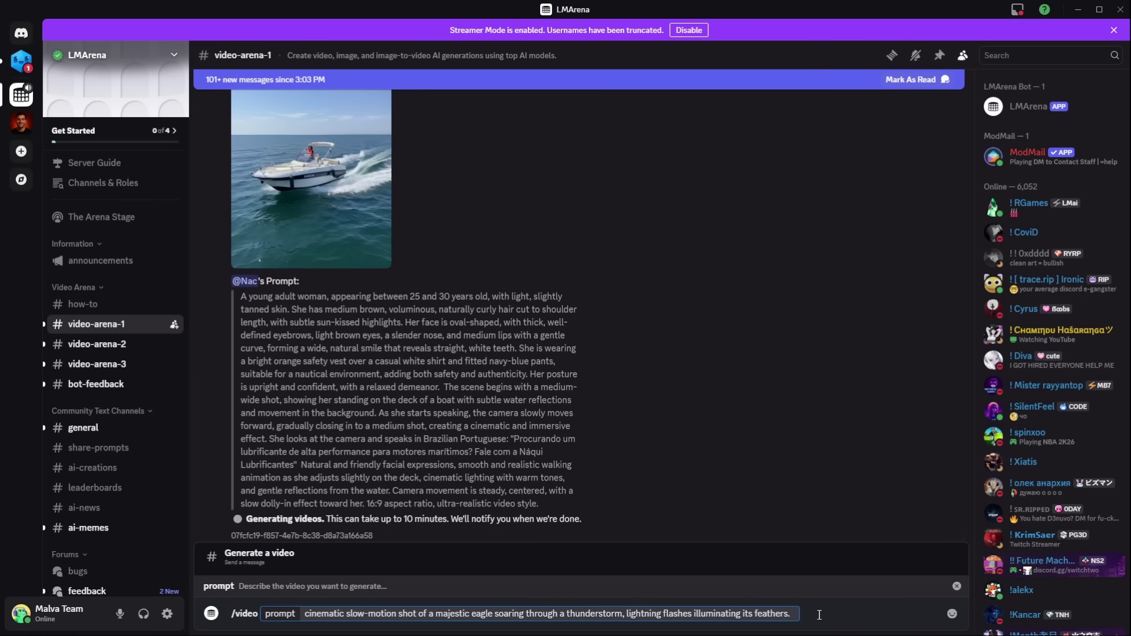
key("Return")
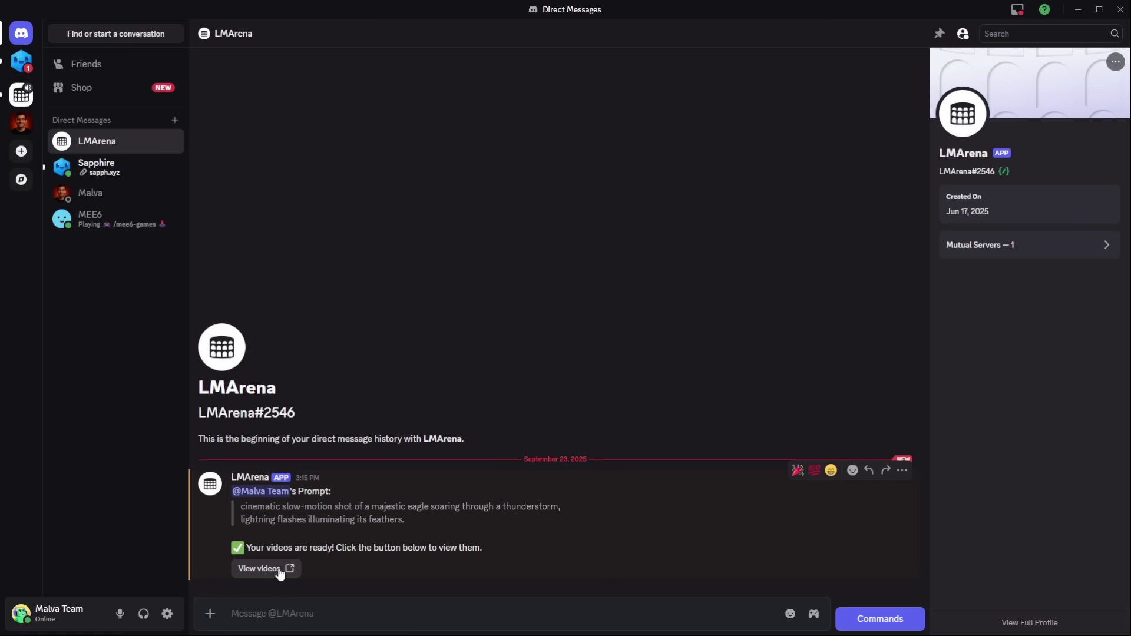
Watch both eagle videos full size, switching between them, then replay the second one muted
left_click(279, 570)
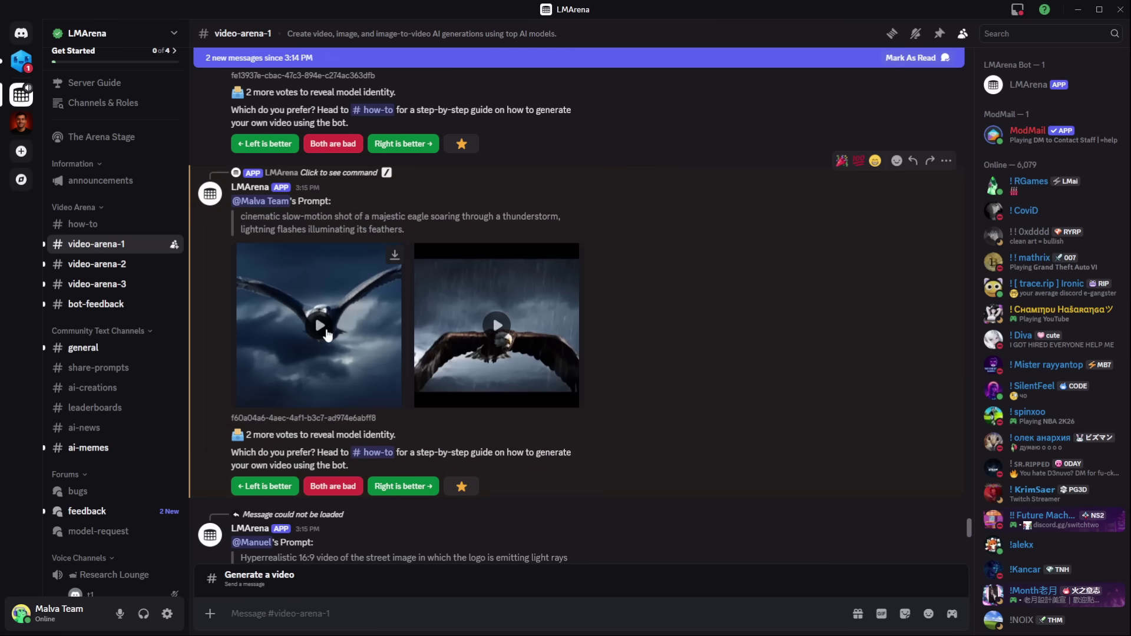
left_click(318, 330)
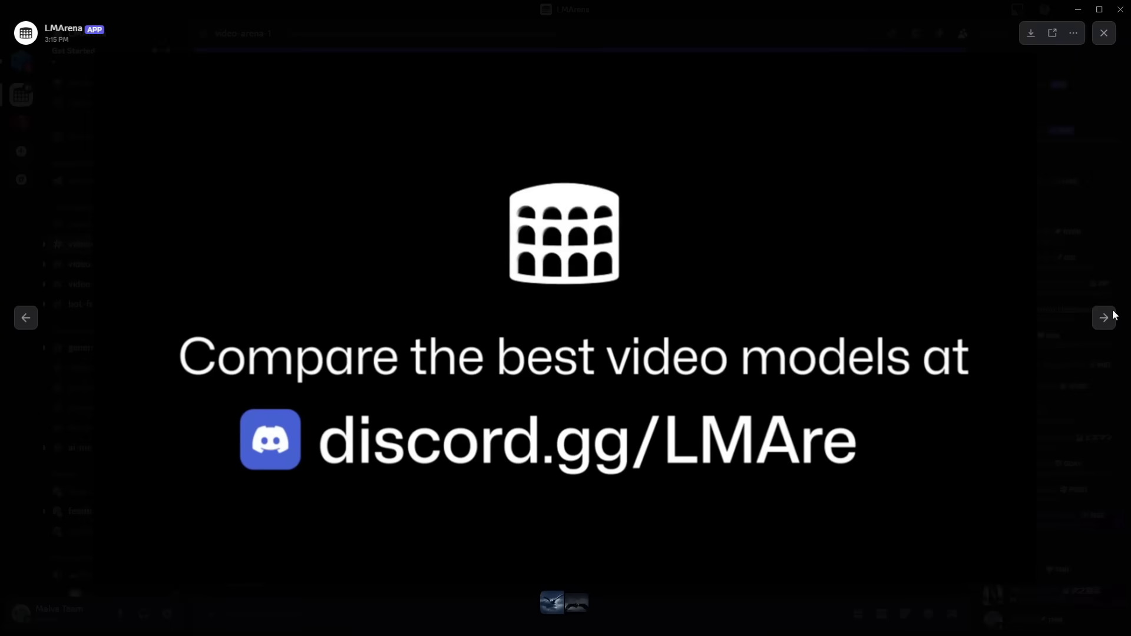
left_click(1109, 319)
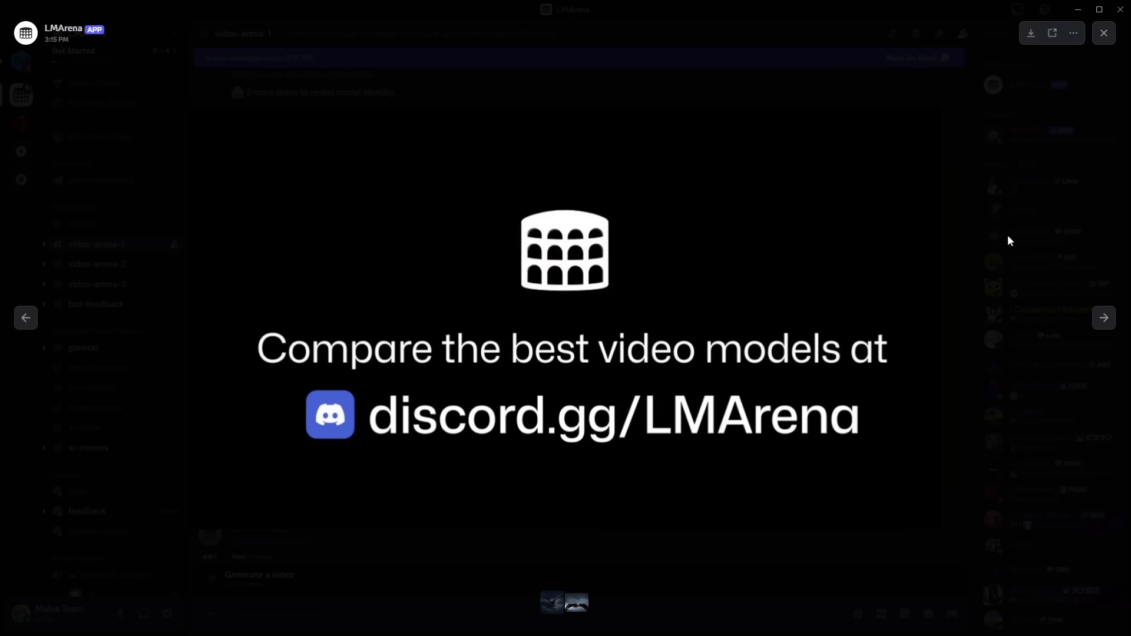
left_click(26, 318)
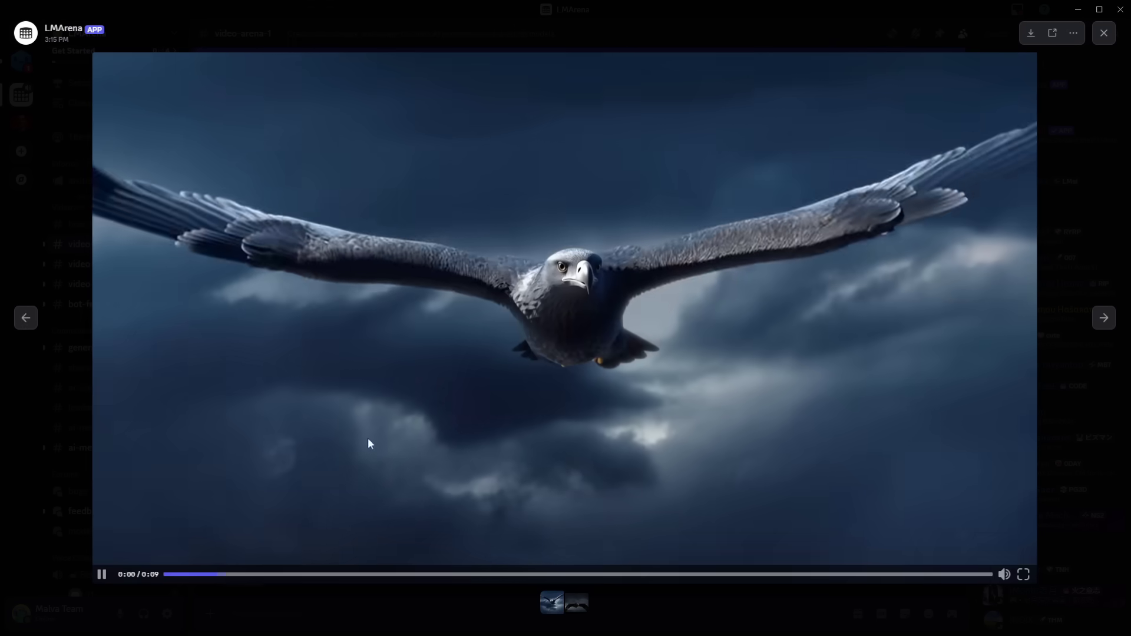
key("Escape")
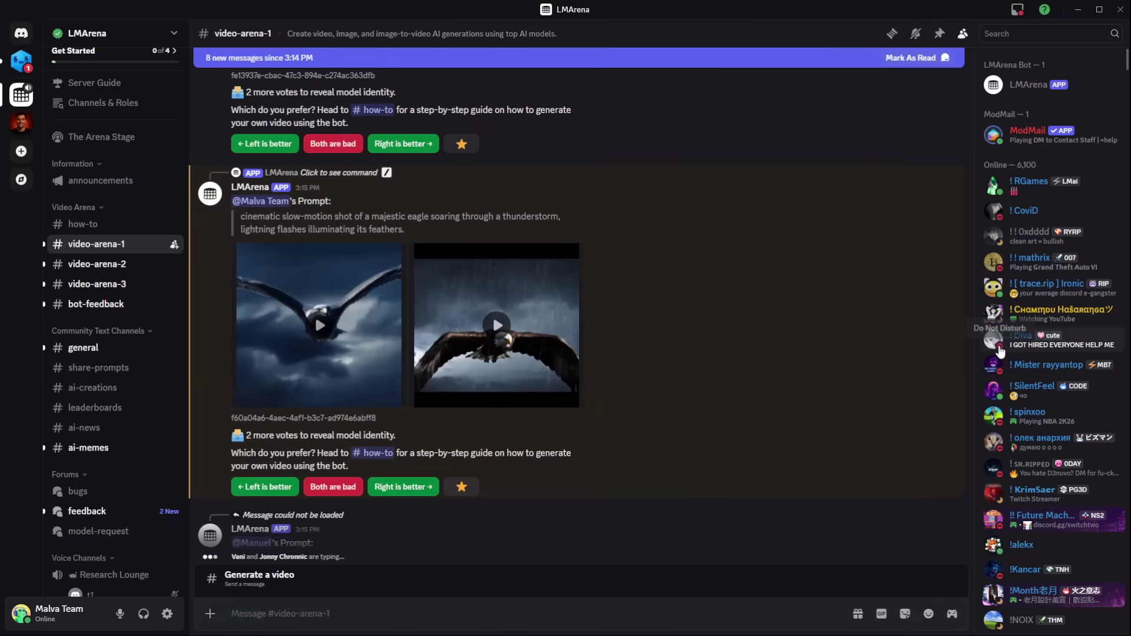
left_click(566, 336)
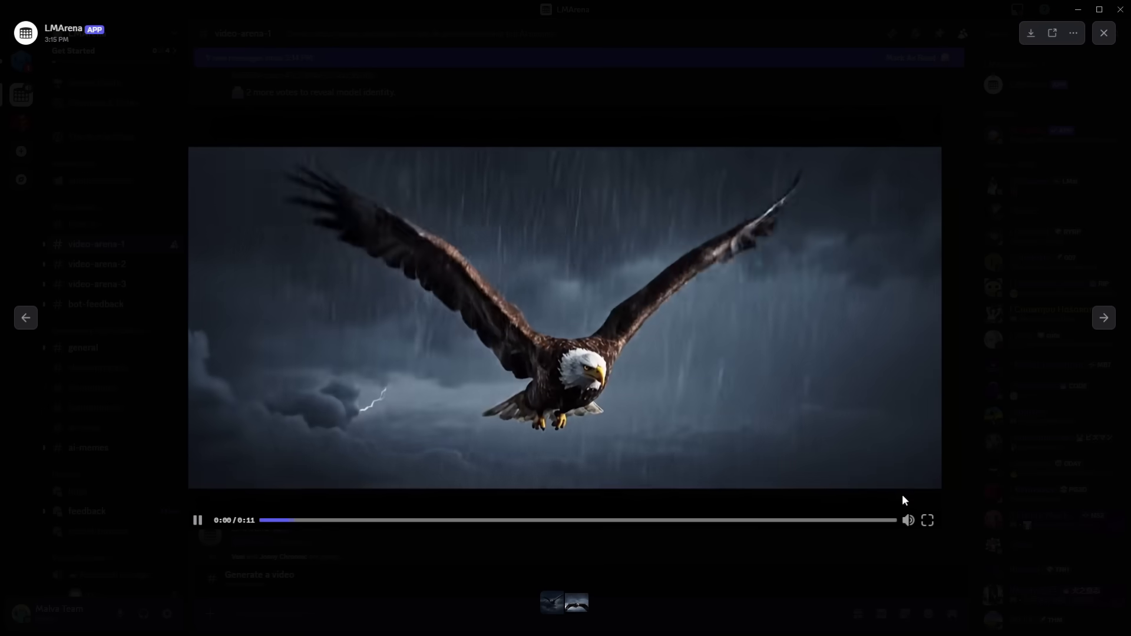
left_click(908, 520)
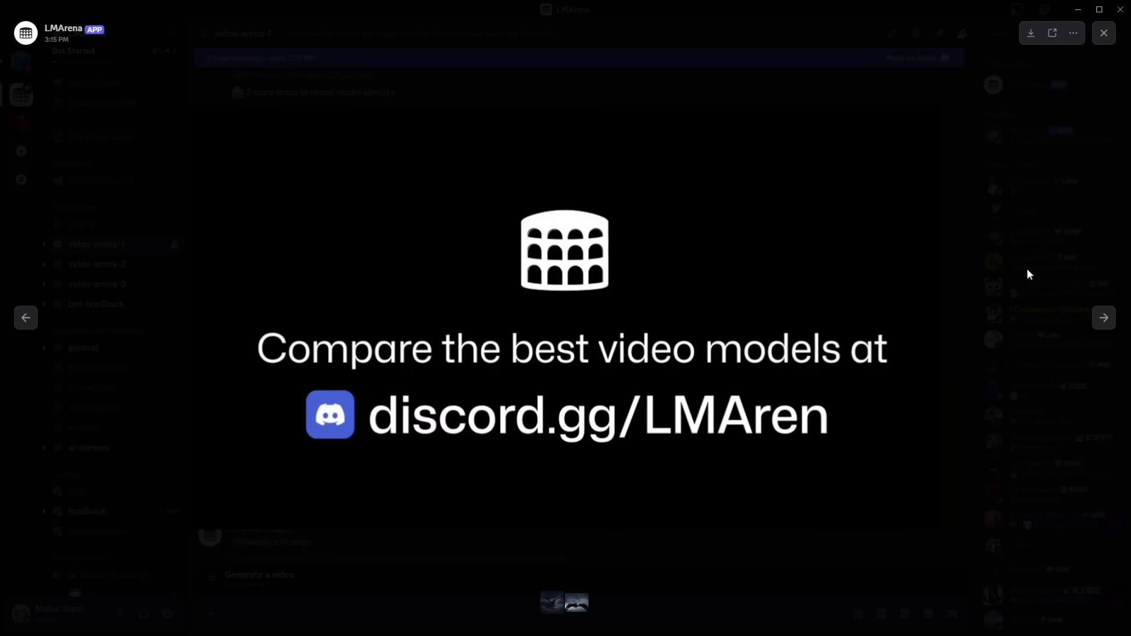
Close the video viewer and enlarge the Tokyo street and glowing jellyfish images in turn
left_click(1027, 268)
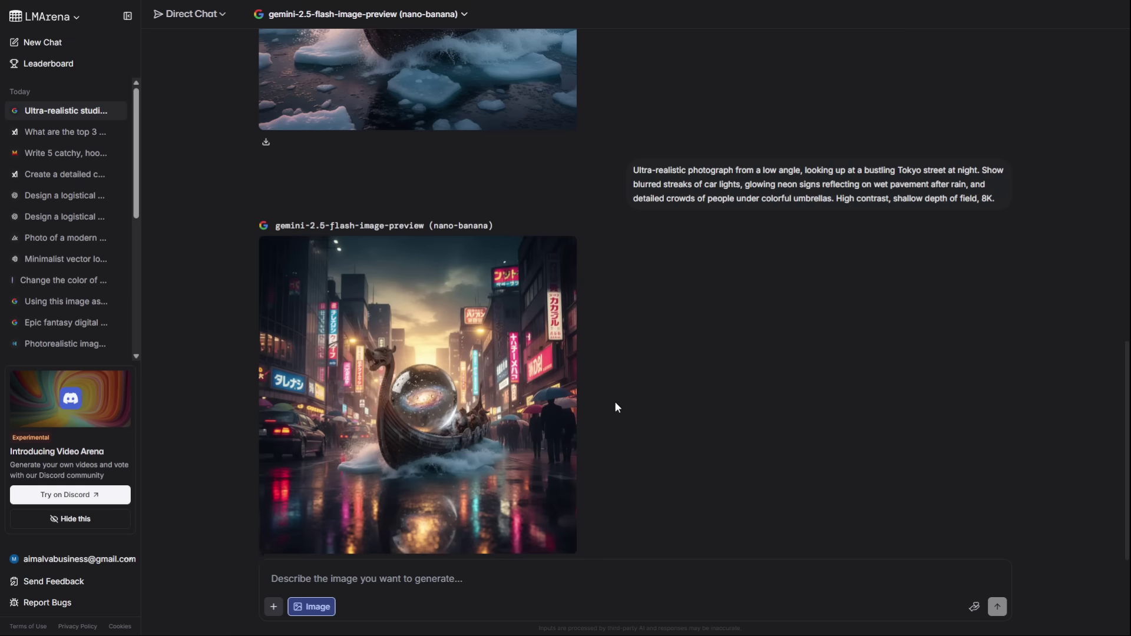
scroll(617, 407, "down", 1)
left_click(538, 327)
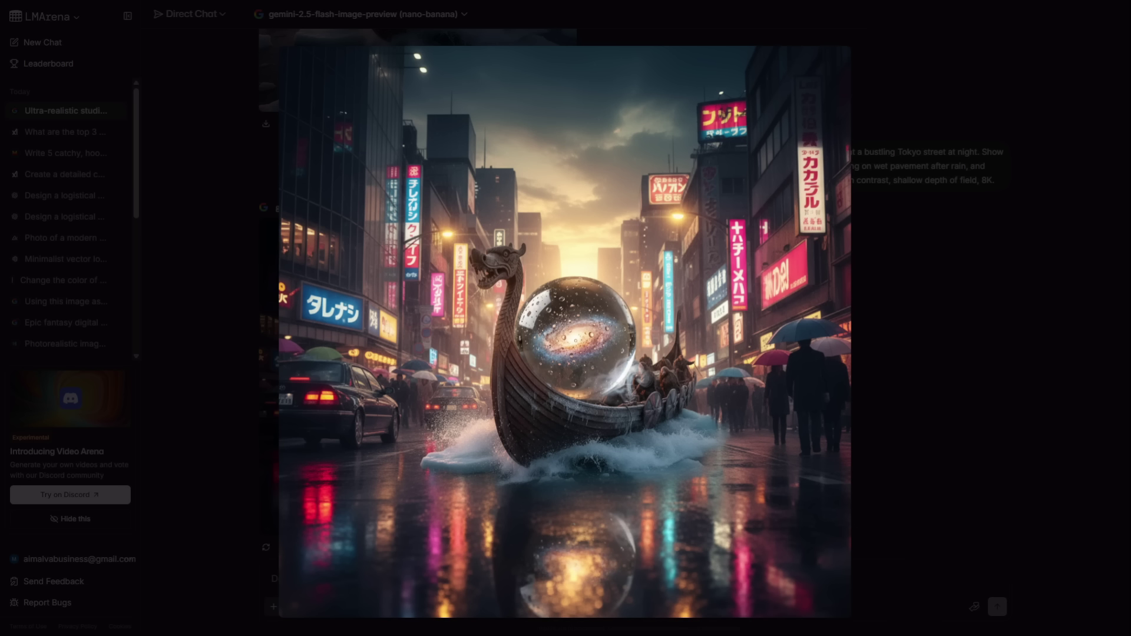
left_click(964, 307)
scroll(507, 495, "down", 7)
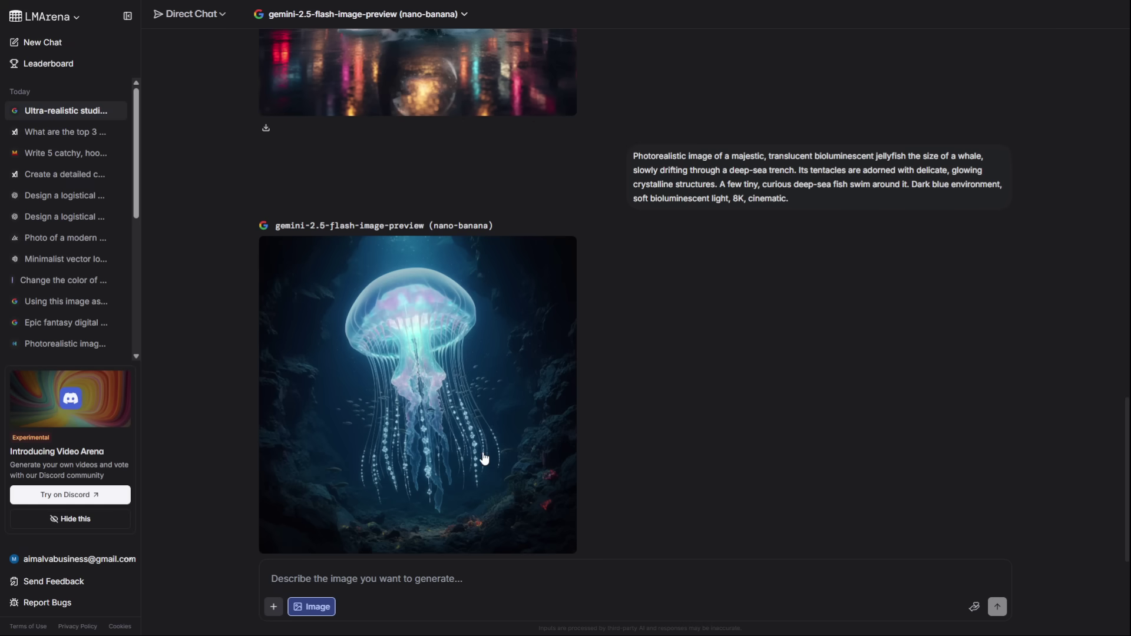
left_click(484, 459)
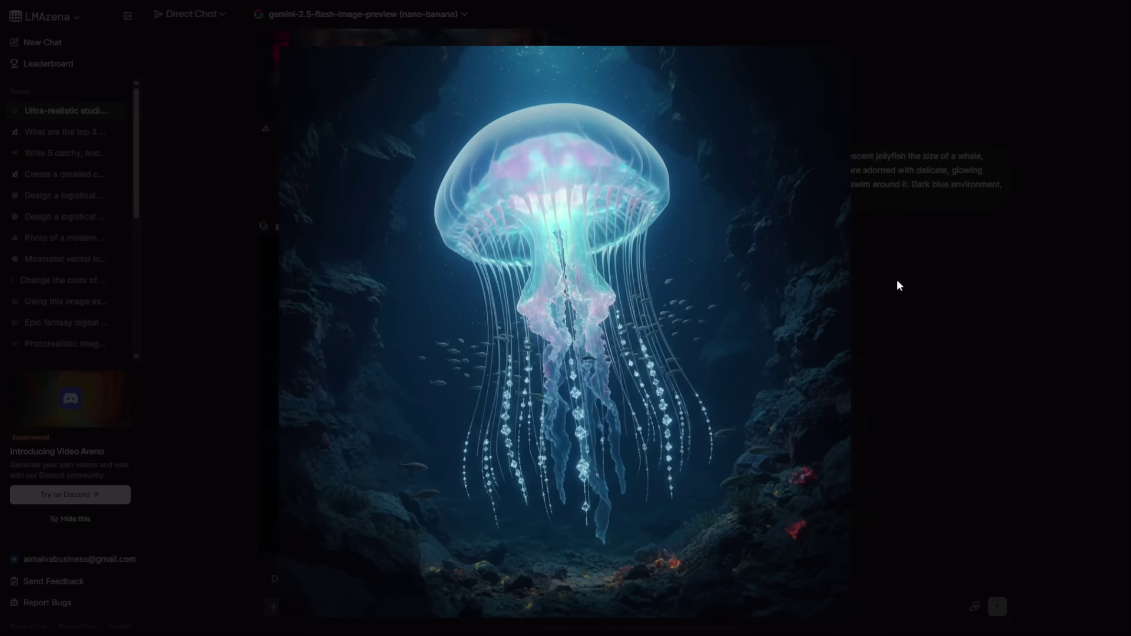
left_click(931, 266)
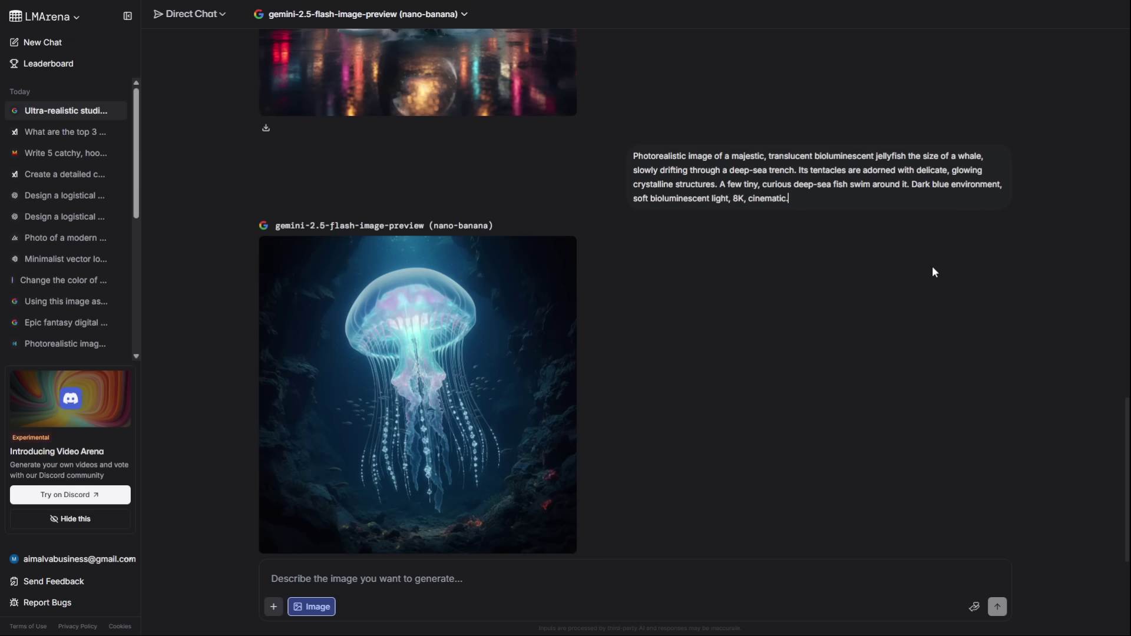
Enlarge the galaxy orb, Viking longship and Tokyo street images, ending on the jellyfish
scroll(512, 310, "up", 15)
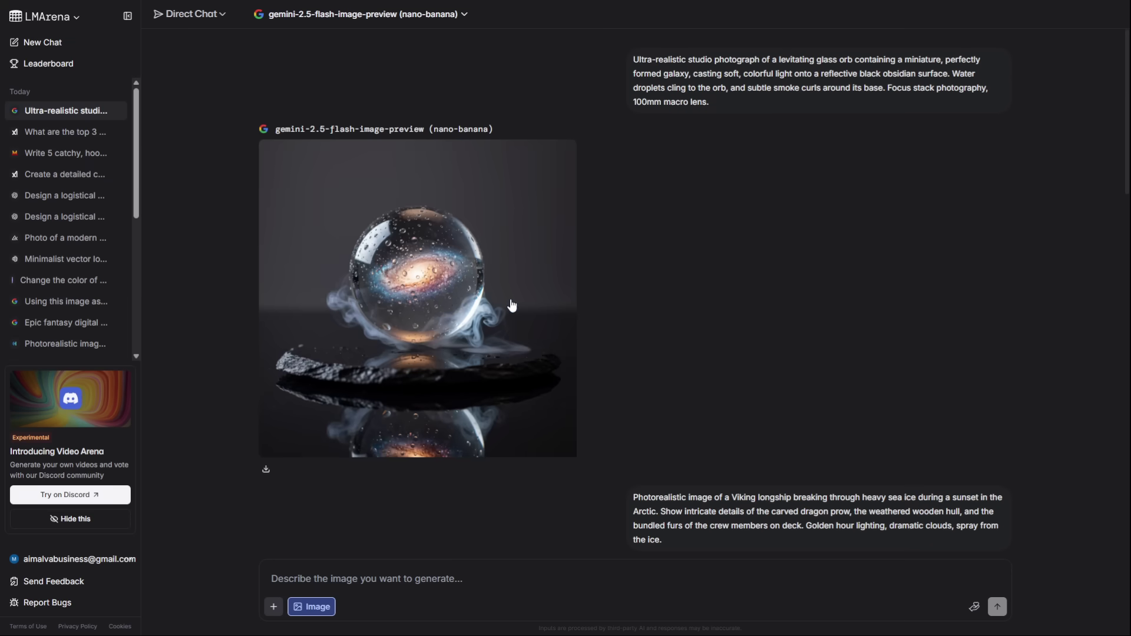
left_click(457, 304)
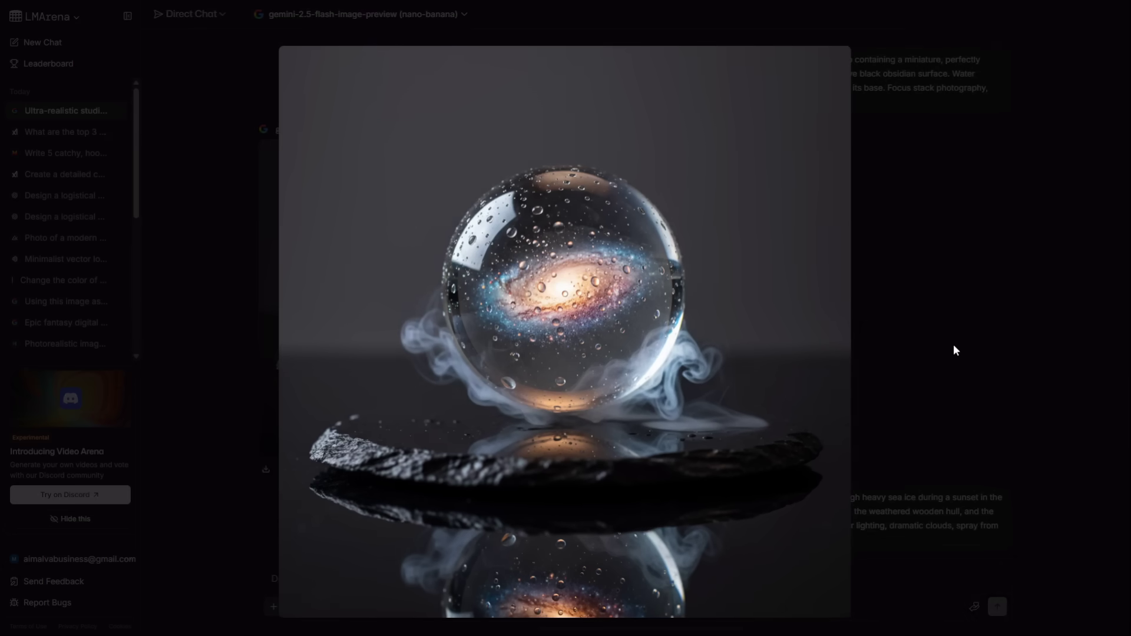
left_click(988, 328)
scroll(981, 327, "down", 6)
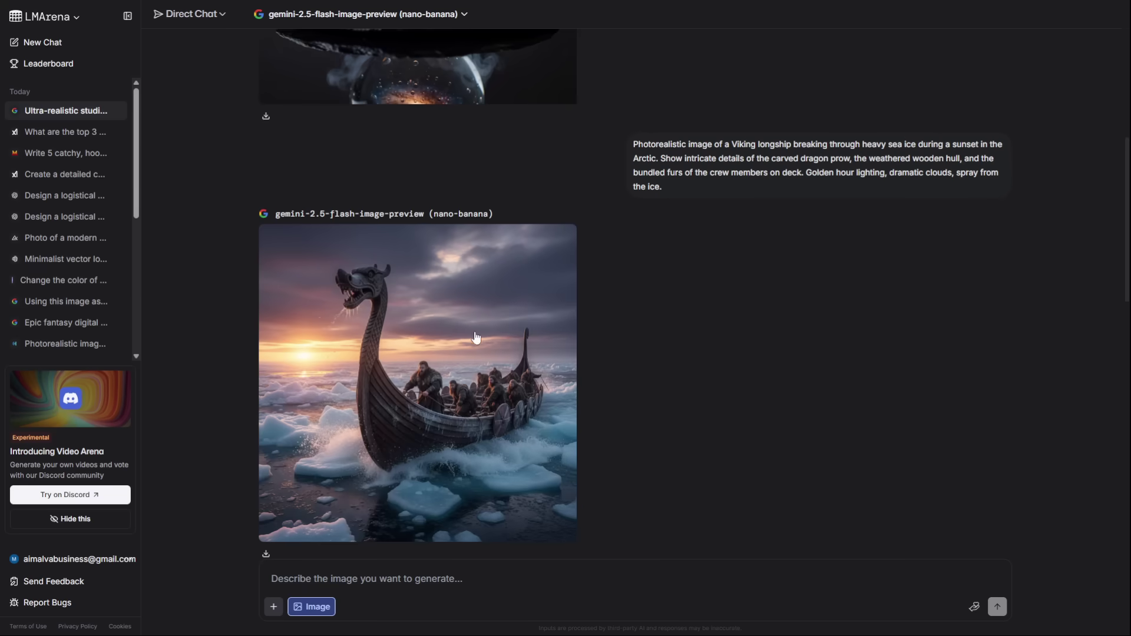
left_click(469, 334)
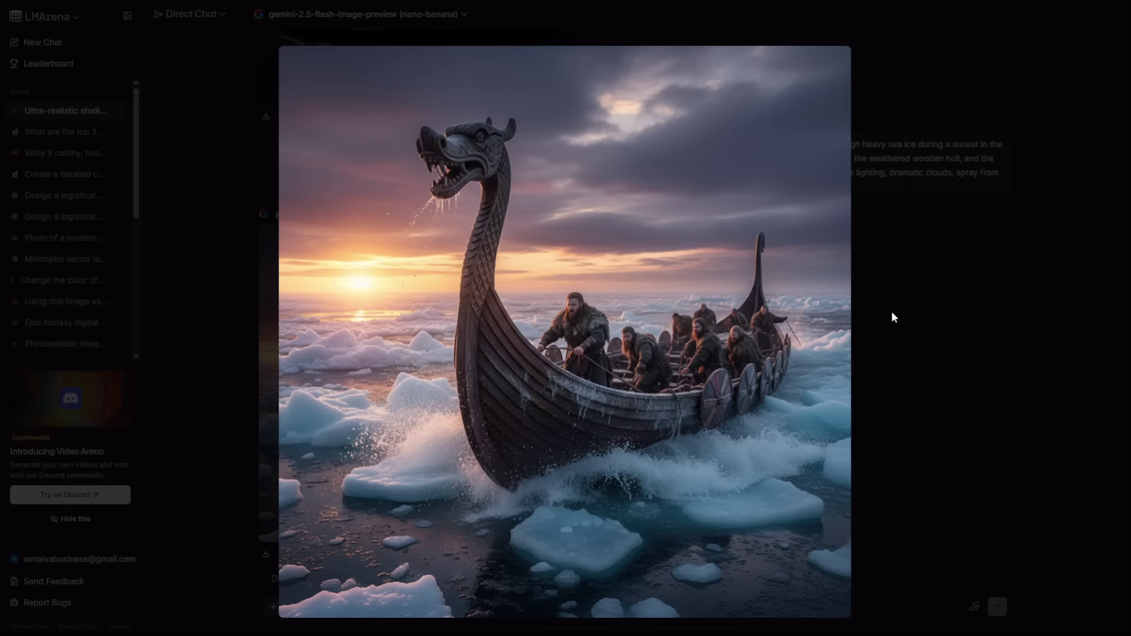
left_click(933, 321)
scroll(849, 323, "down", 5)
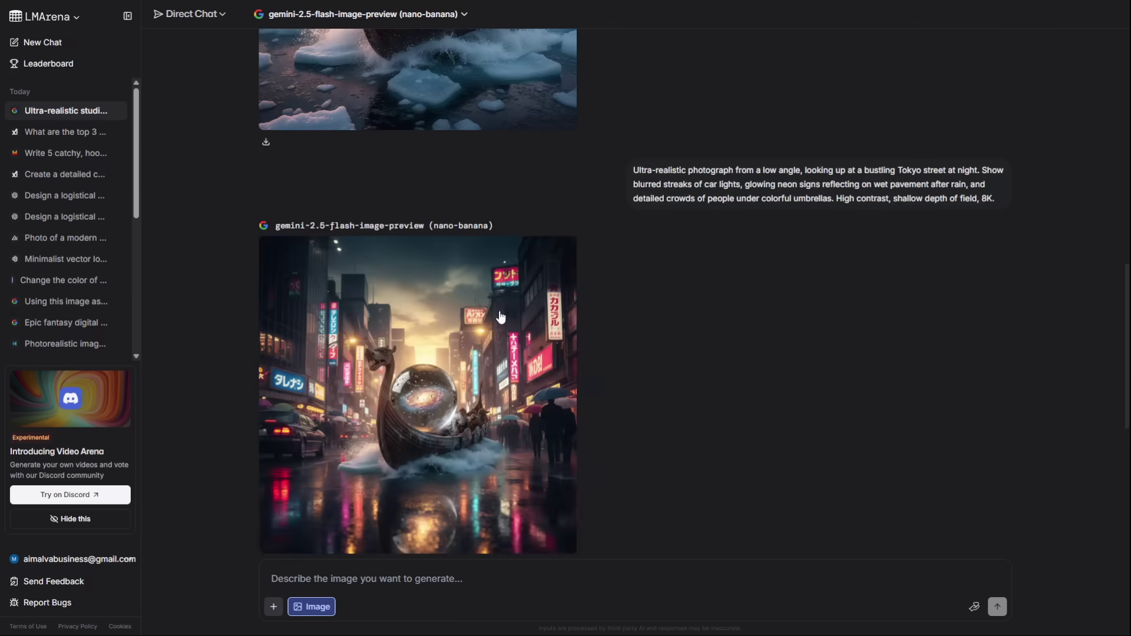
left_click(566, 318)
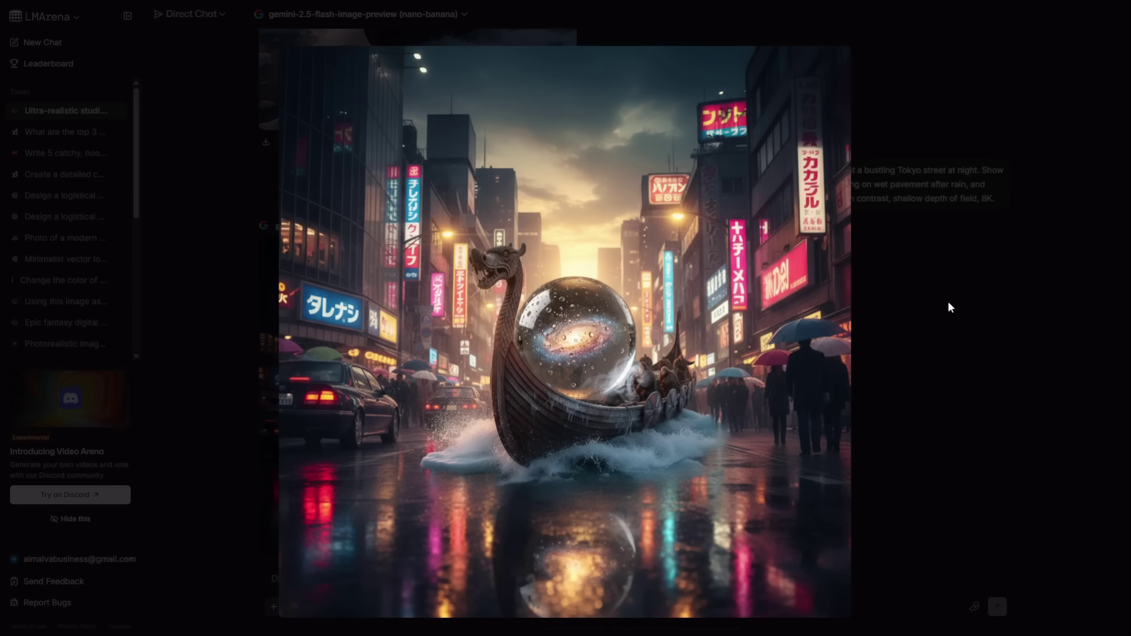
left_click(949, 319)
scroll(889, 321, "down", 6)
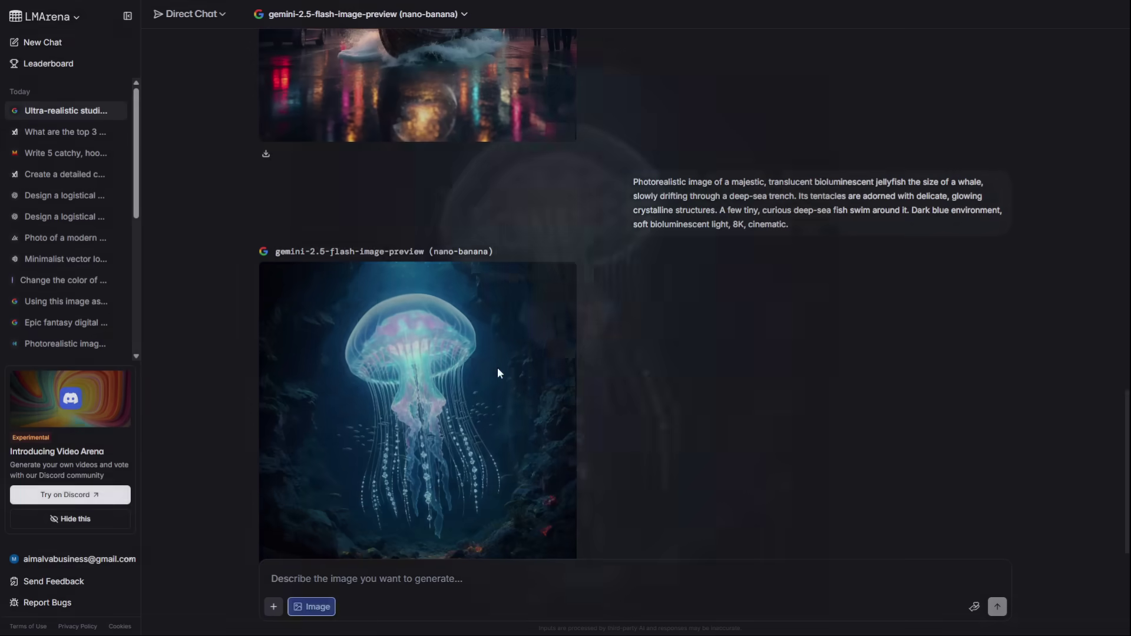
left_click(497, 373)
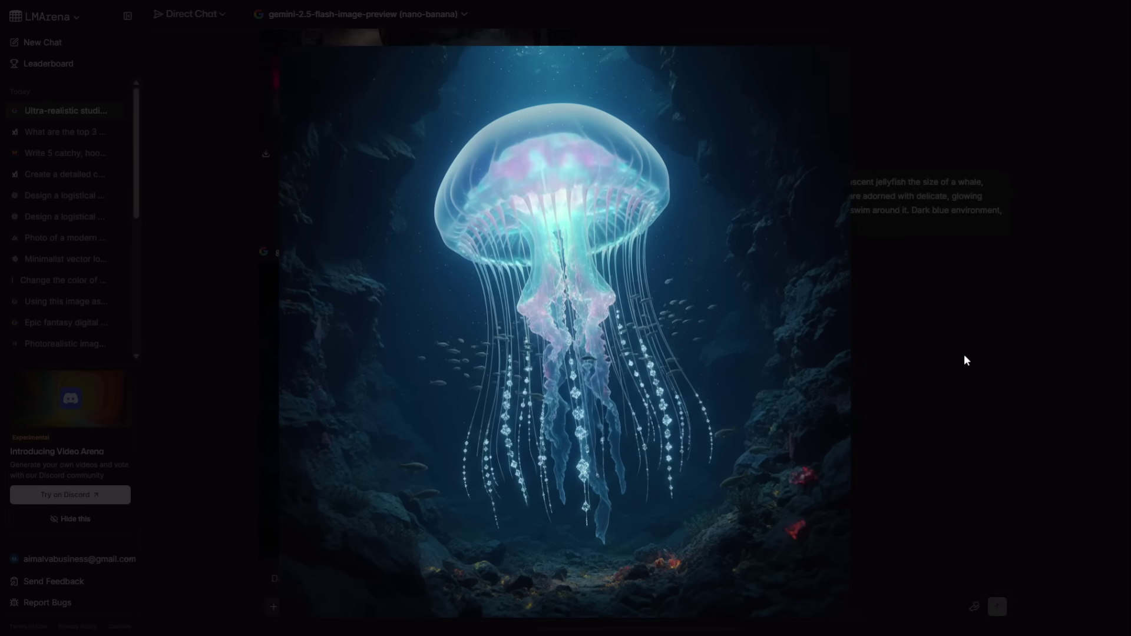